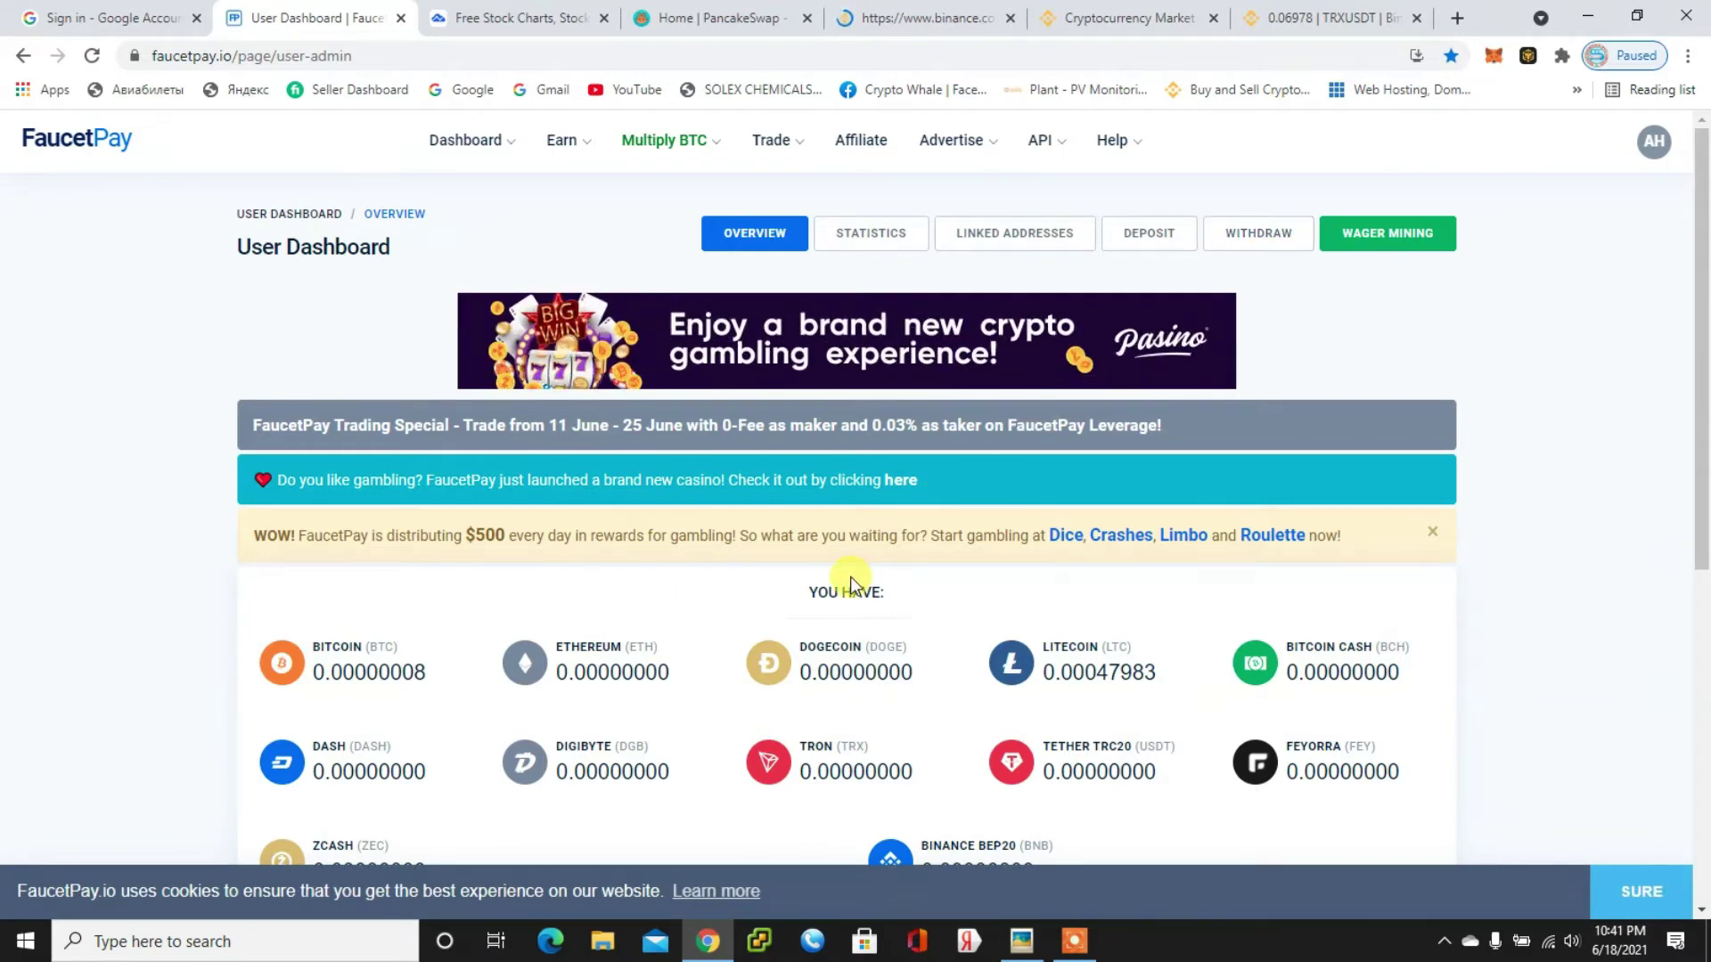
- Copy the Tron (TRX) deposit address from FaucetPay's deposit page
click(1173, 242)
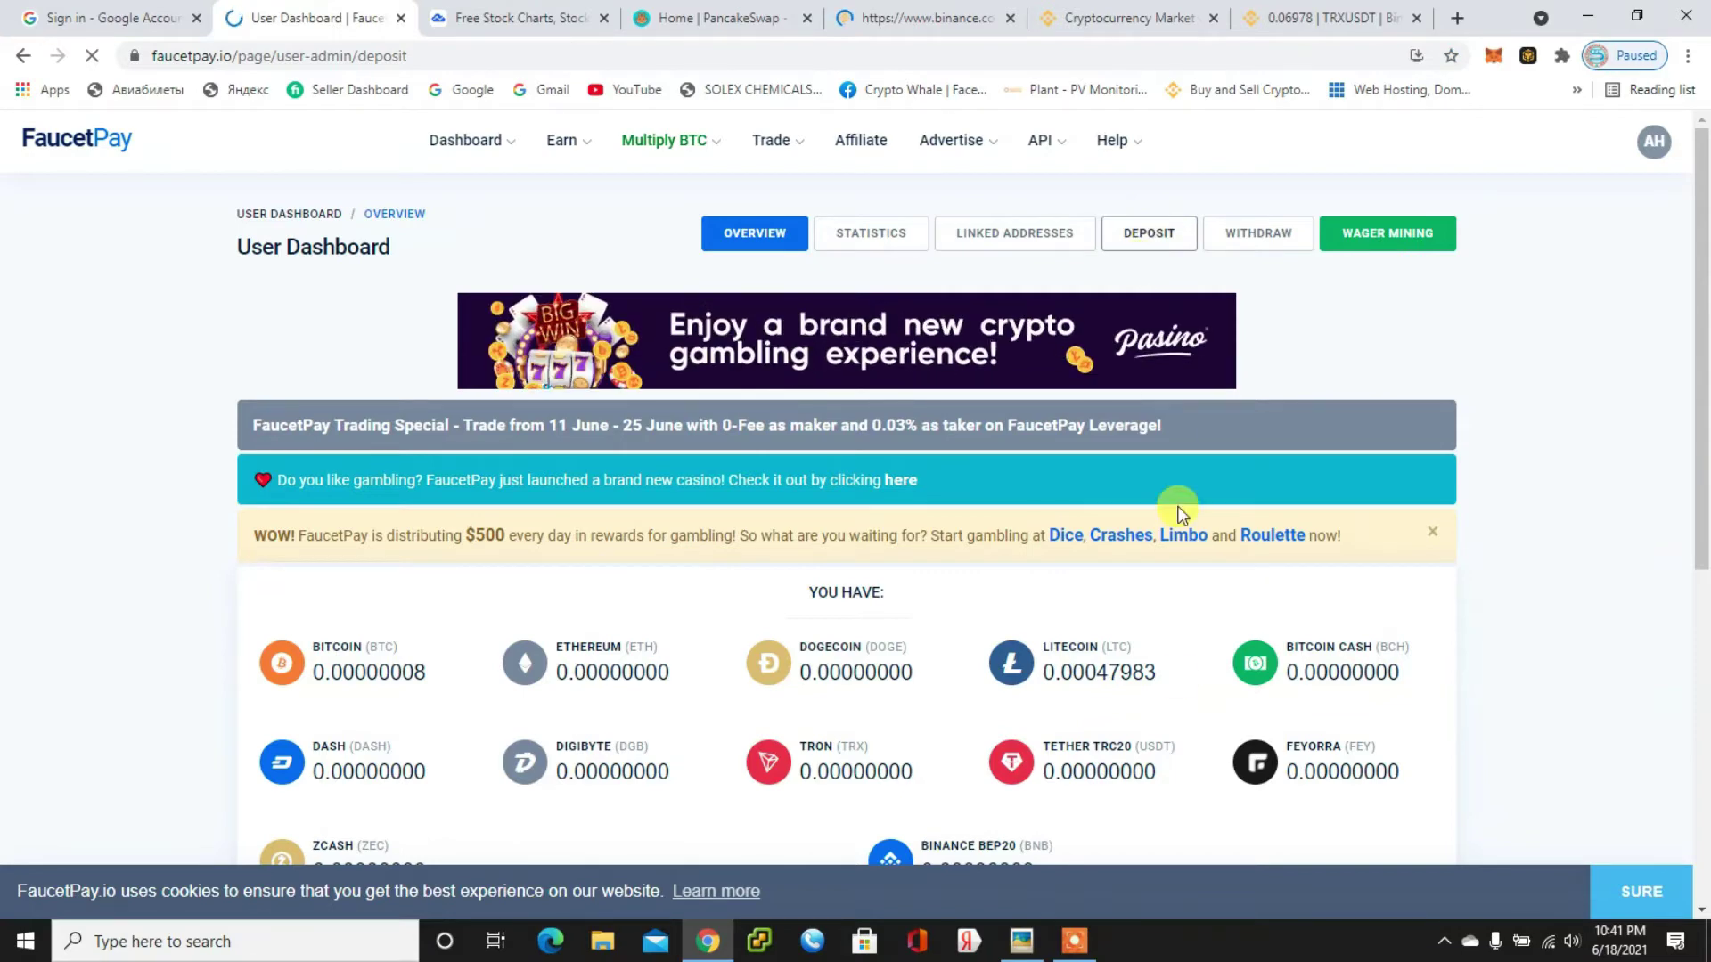
scroll(1080, 627, down, 5)
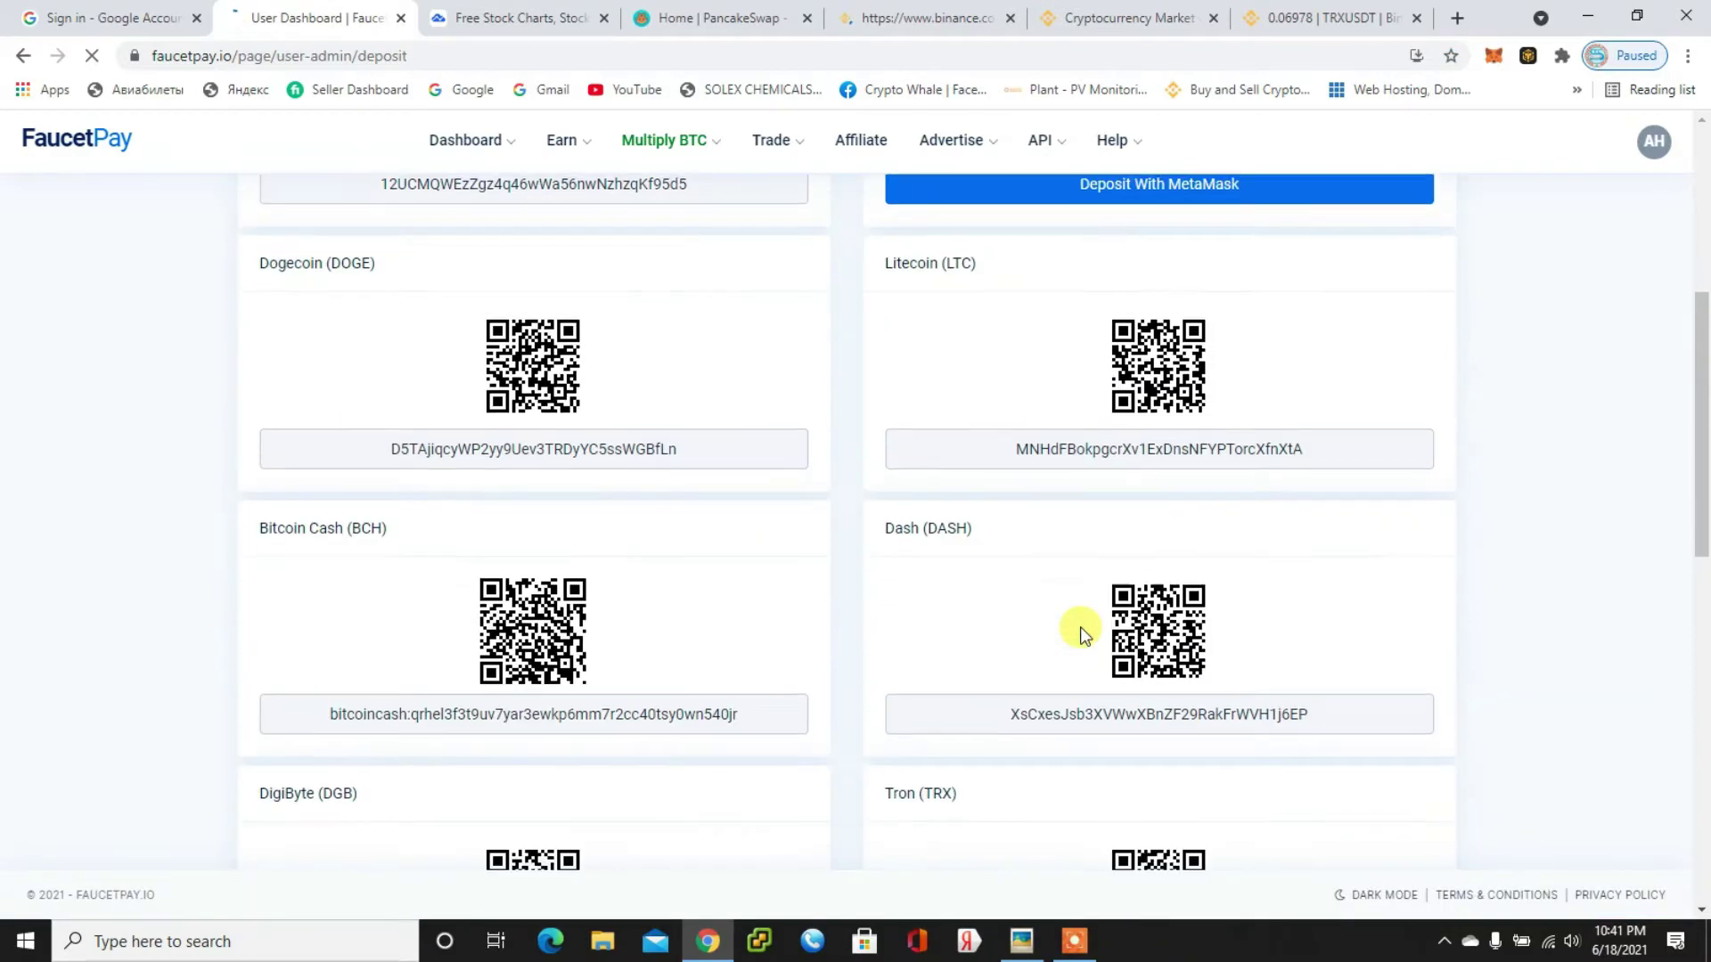
scroll(431, 570, down, 3)
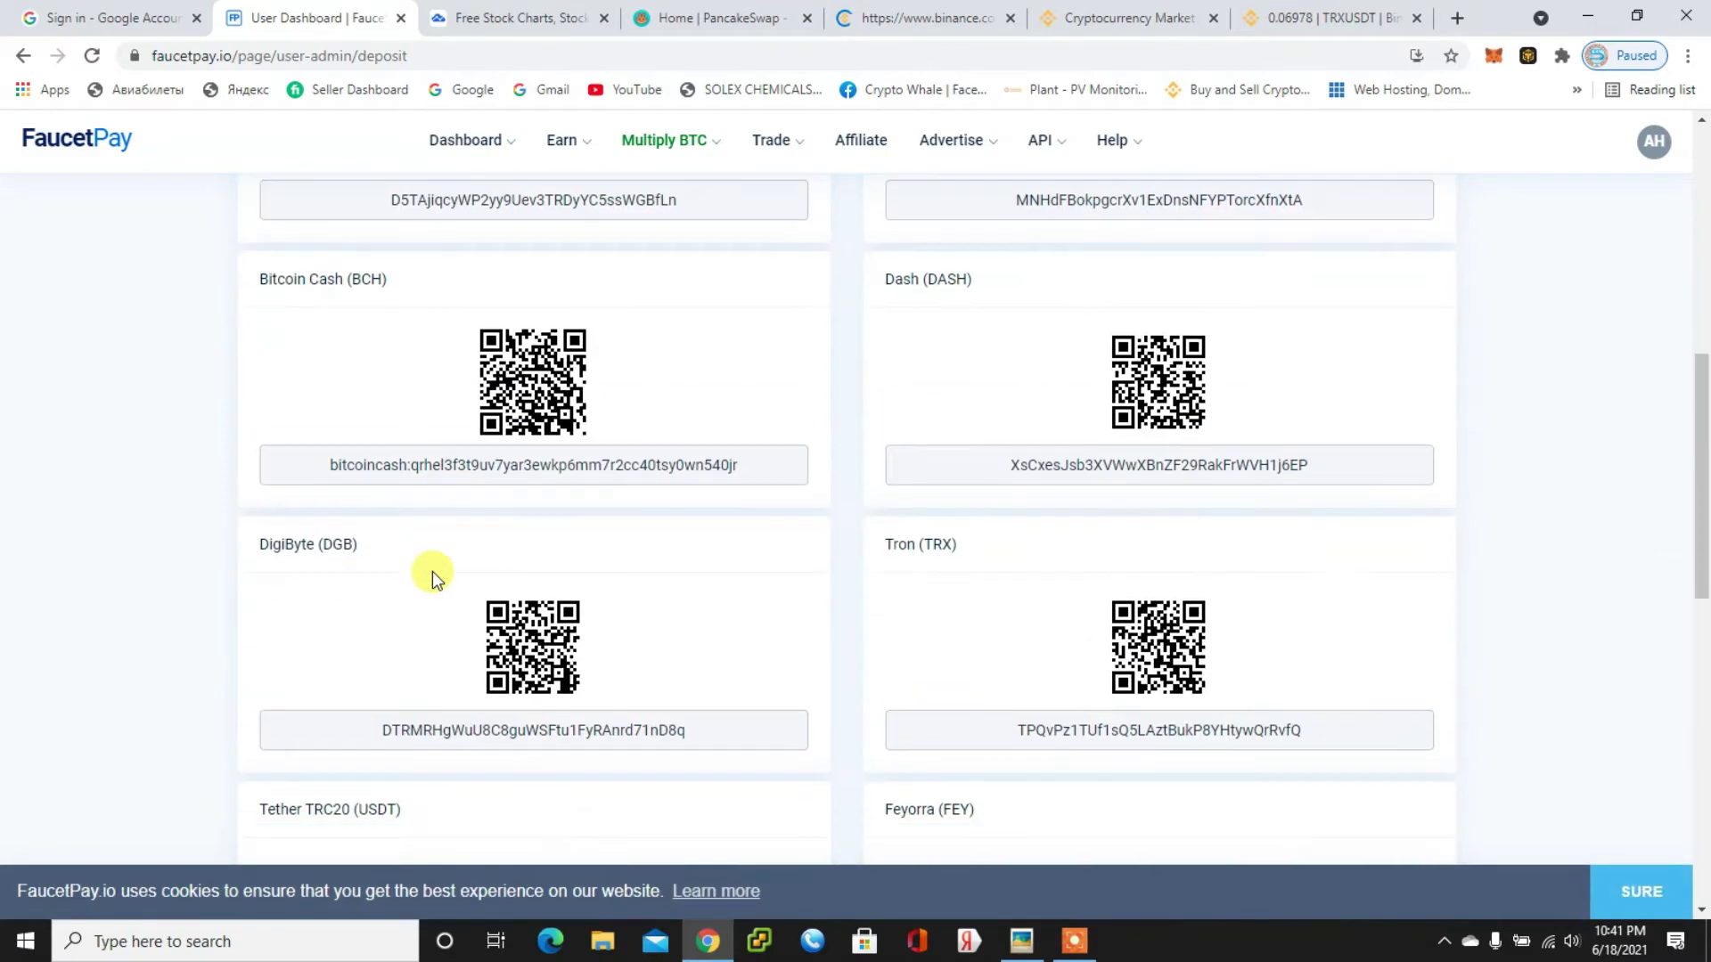
click(1188, 738)
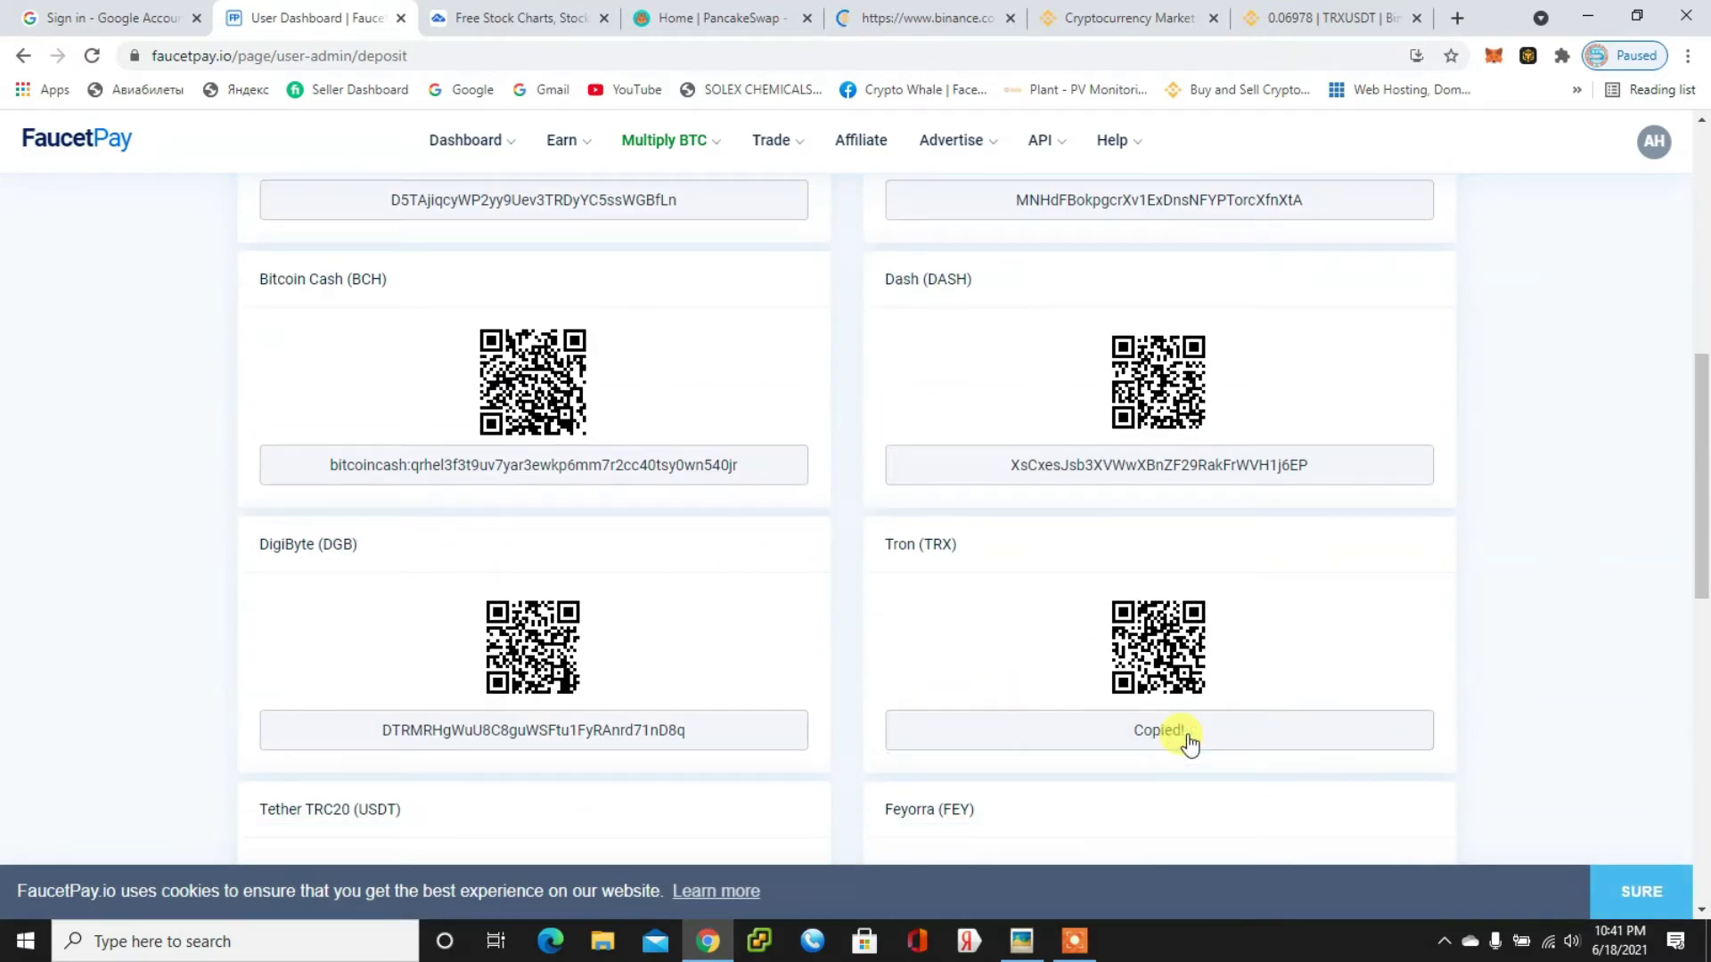
- Switch to the Binance spot wallet and open the crypto withdrawal form for TRX
click(945, 22)
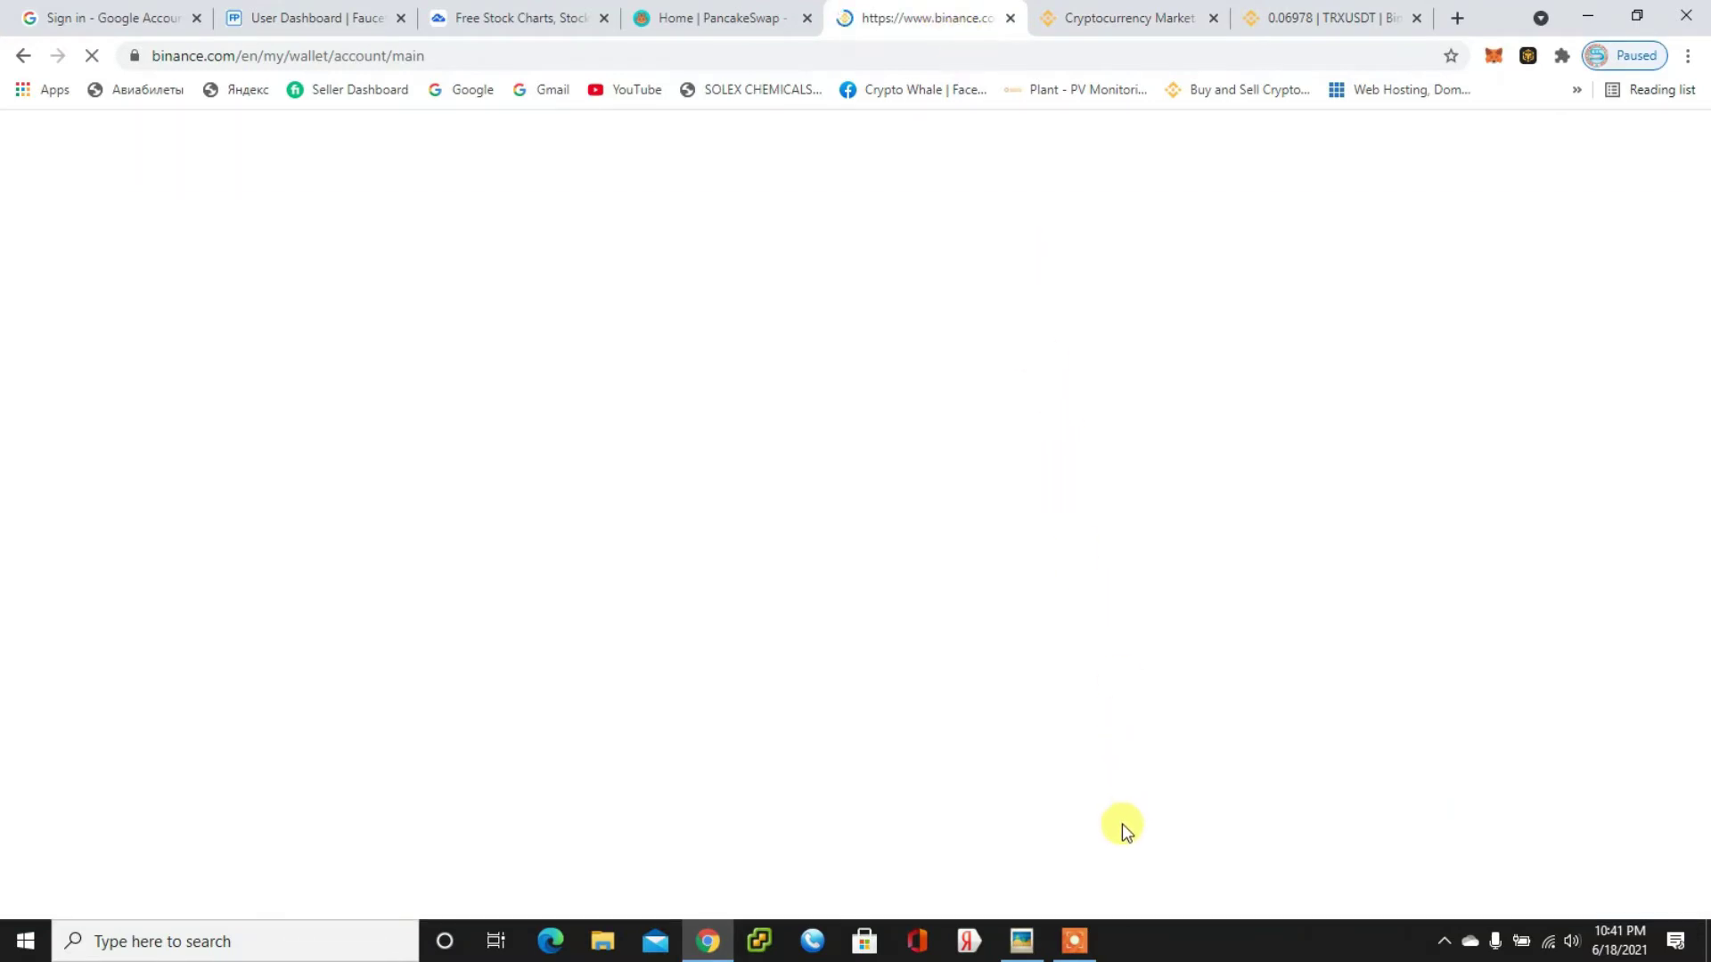
click(1092, 941)
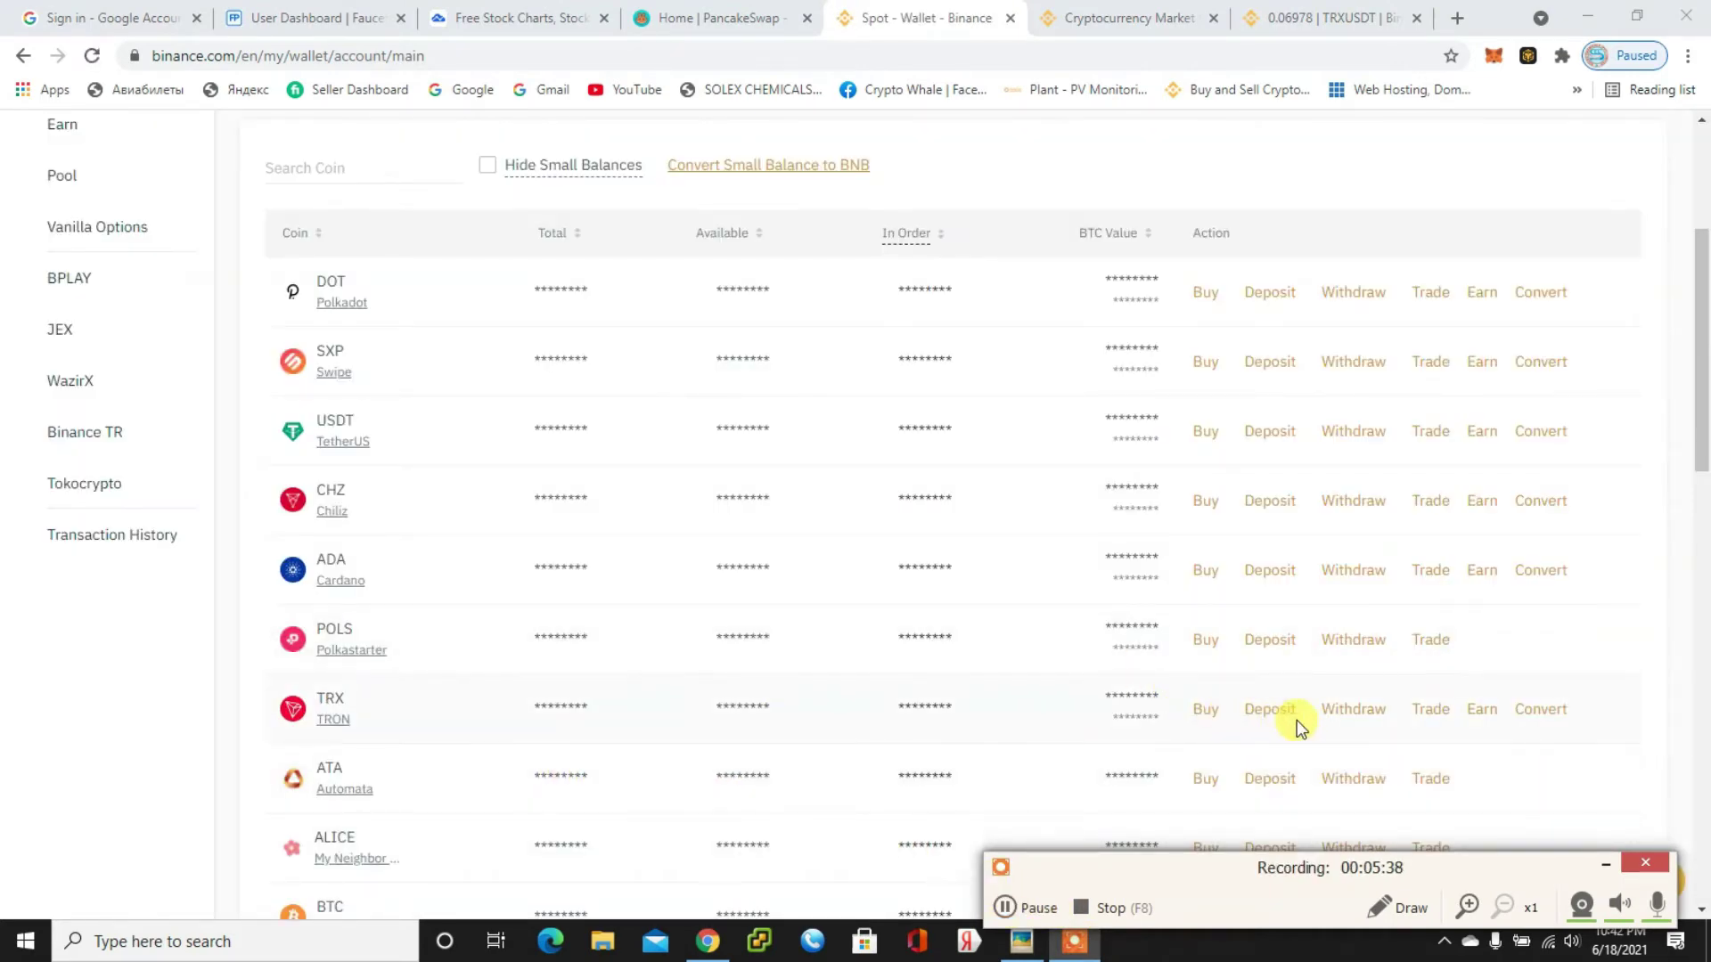
click(1369, 718)
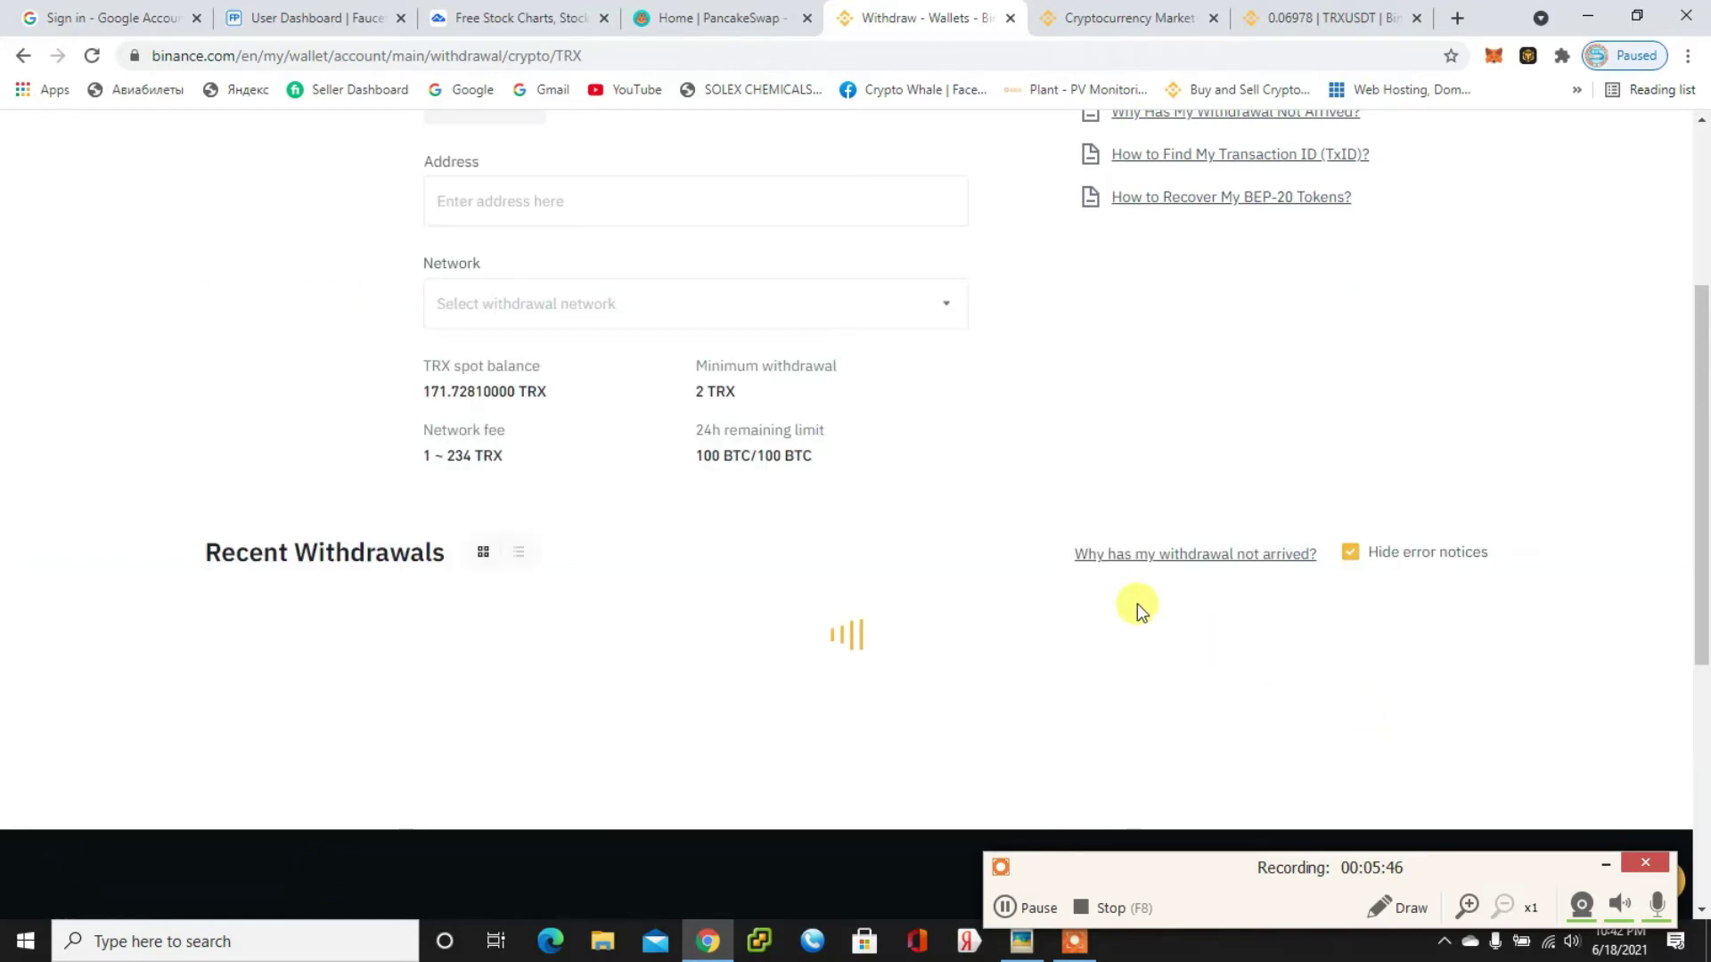
scroll(815, 441, up, 4)
- Paste the copied FaucetPay Tron address as the withdrawal's recipient address
click(624, 537)
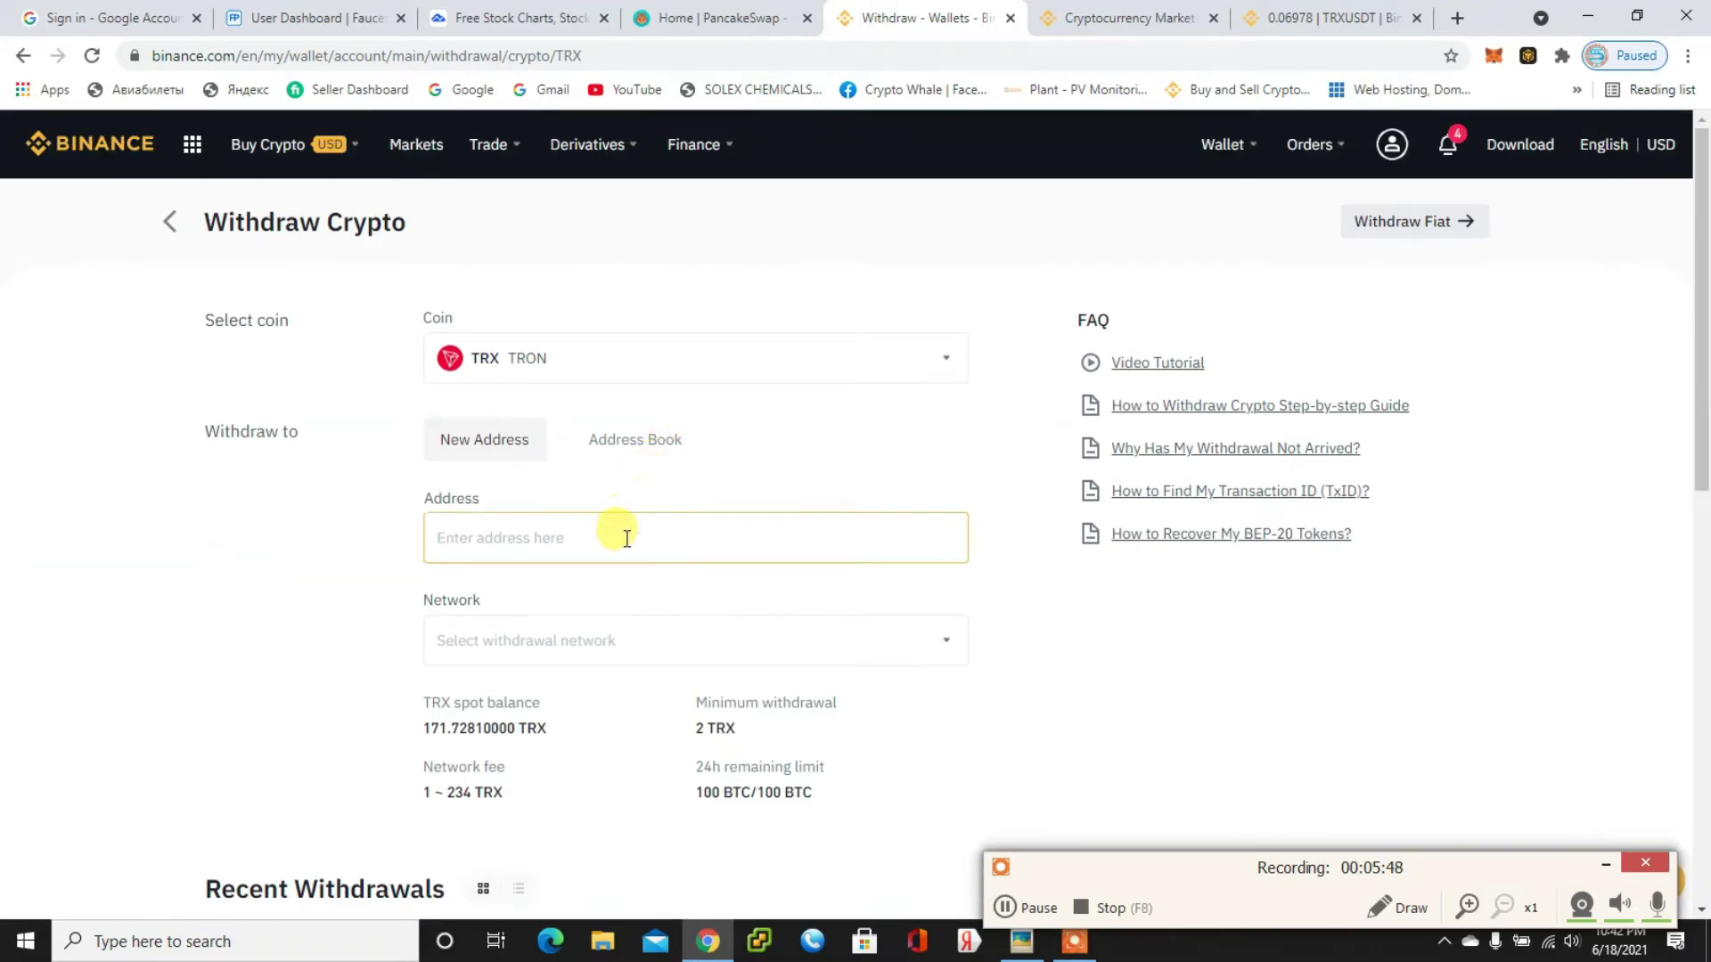
click(287, 15)
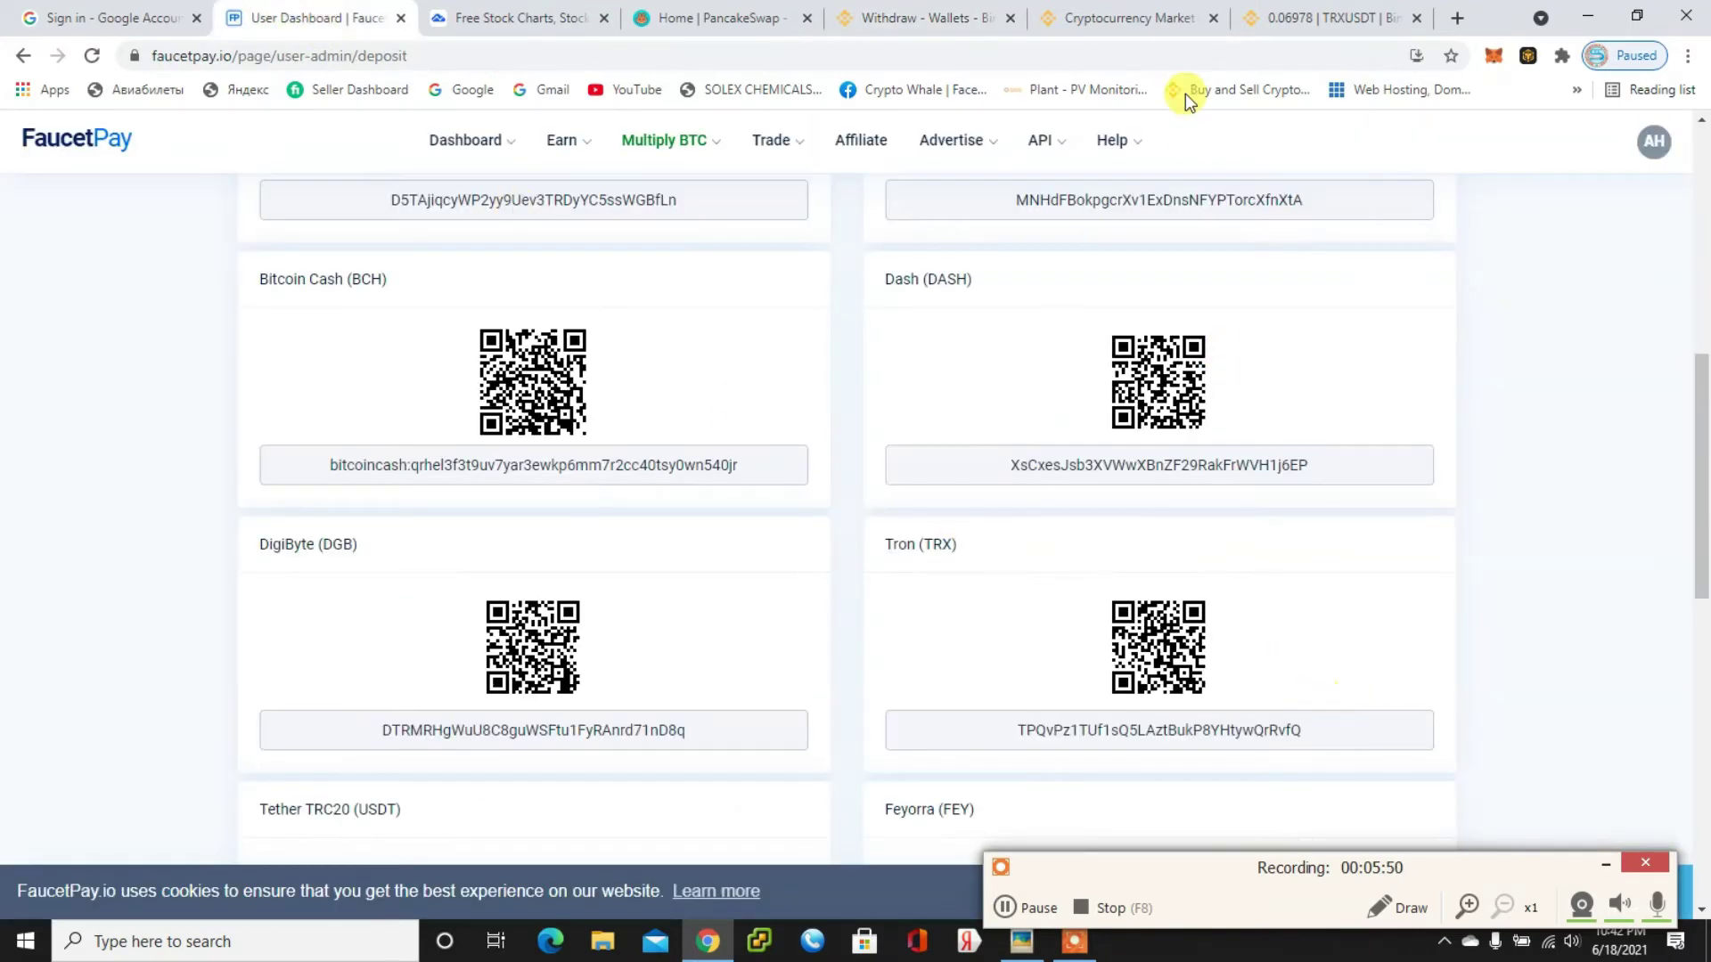
click(947, 20)
click(624, 531)
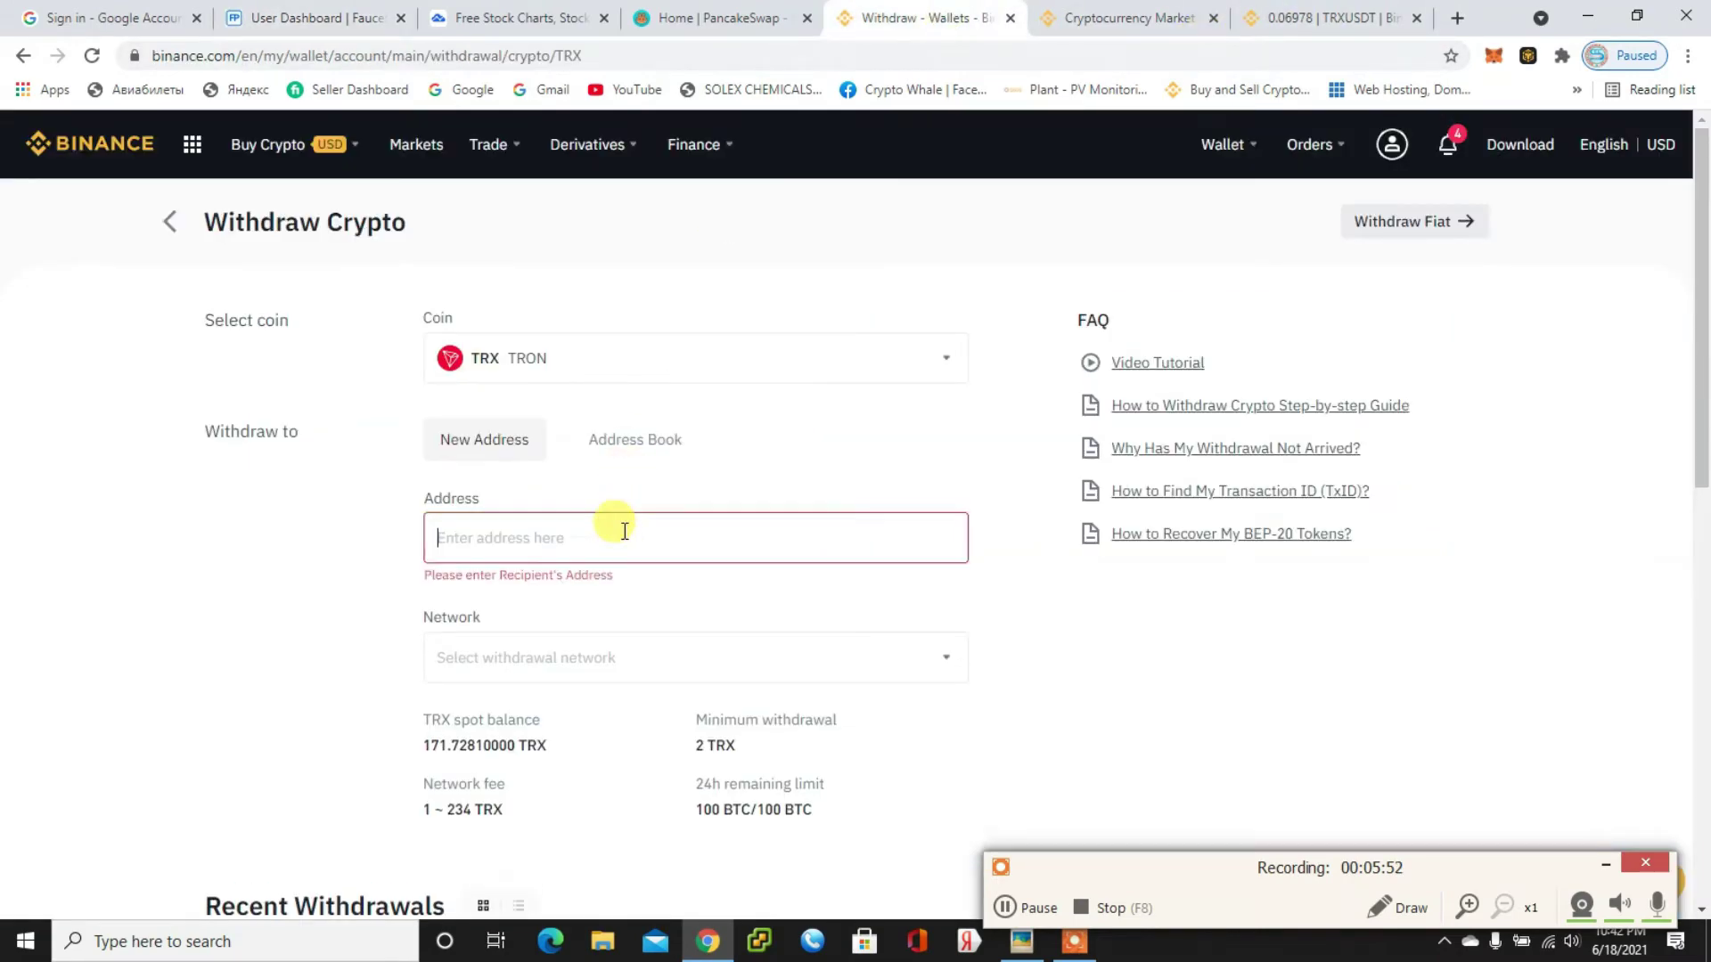
key(ctrl+v)
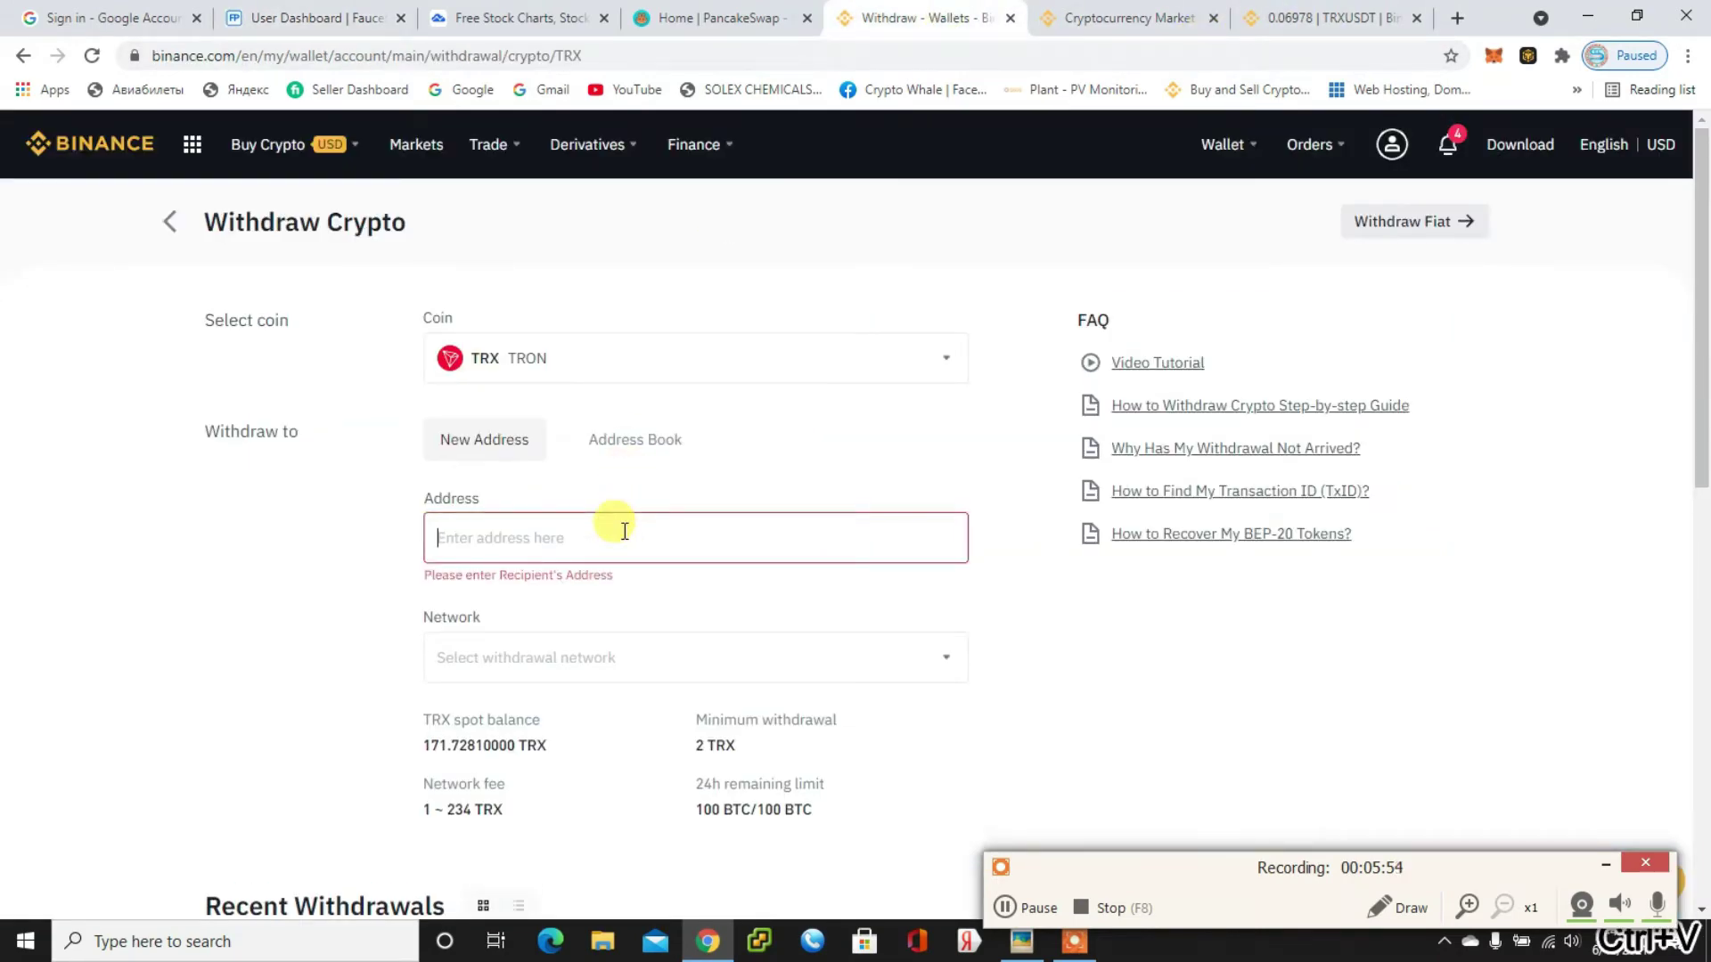
- Examine the TRX withdrawal form's network, balance, minimum and fee details along with the recent withdrawals
scroll(651, 618, down, 3)
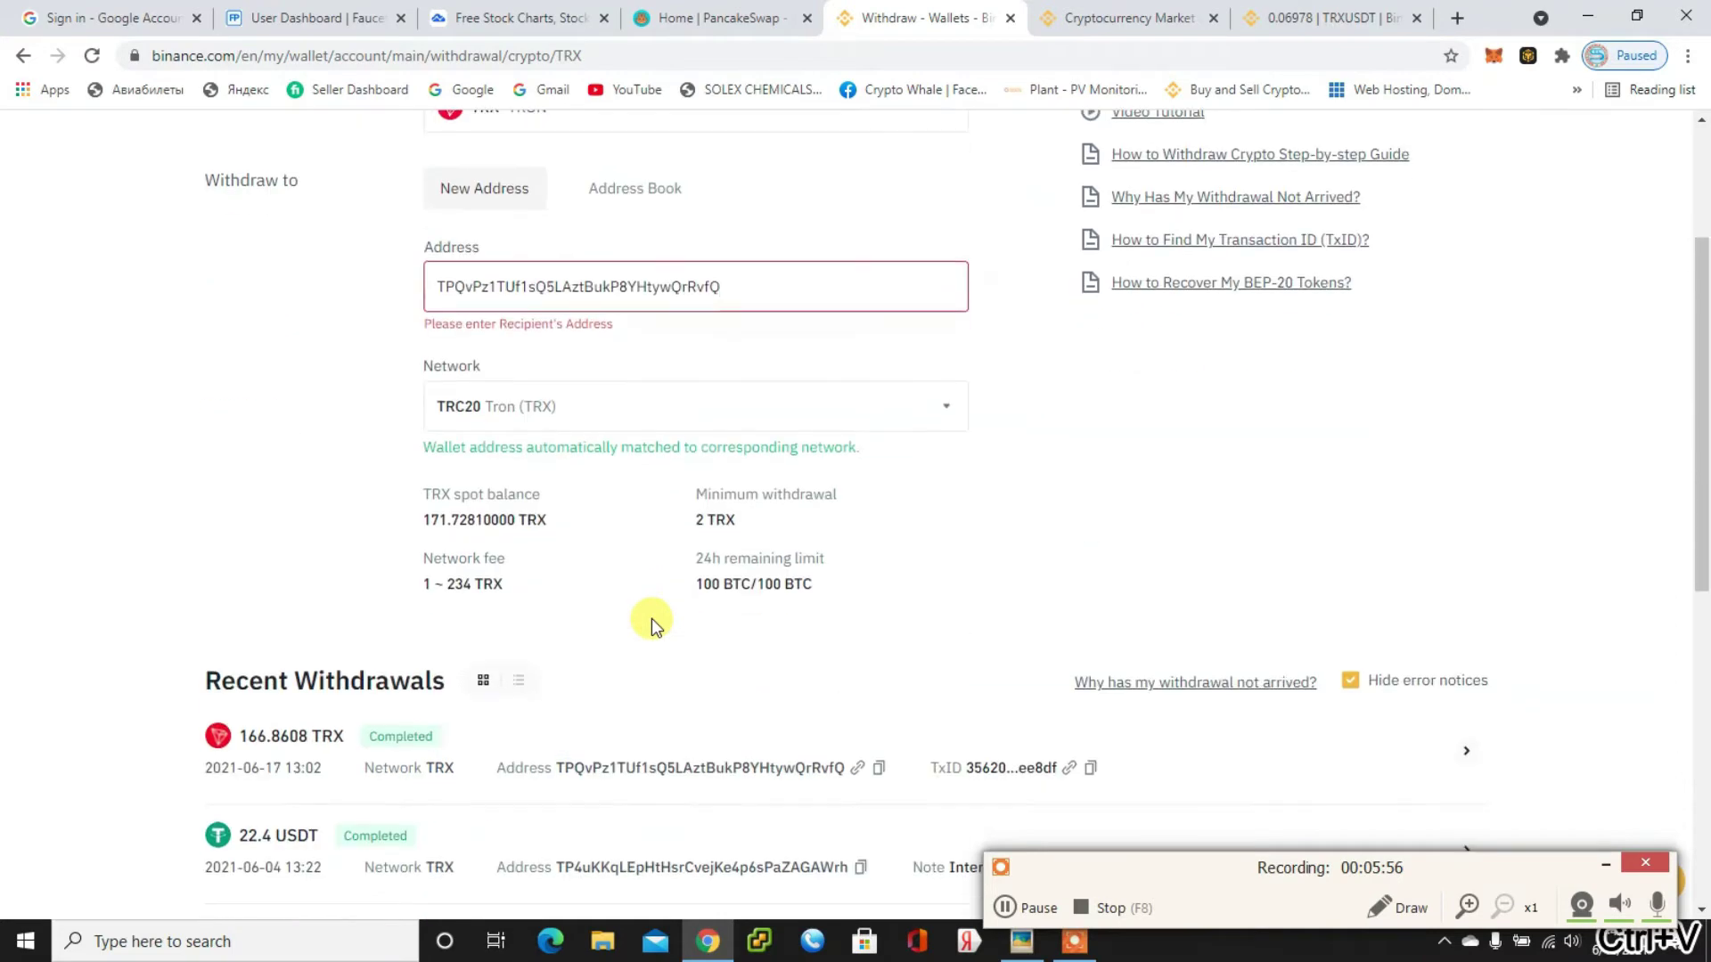
scroll(650, 618, down, 3)
scroll(650, 618, up, 3)
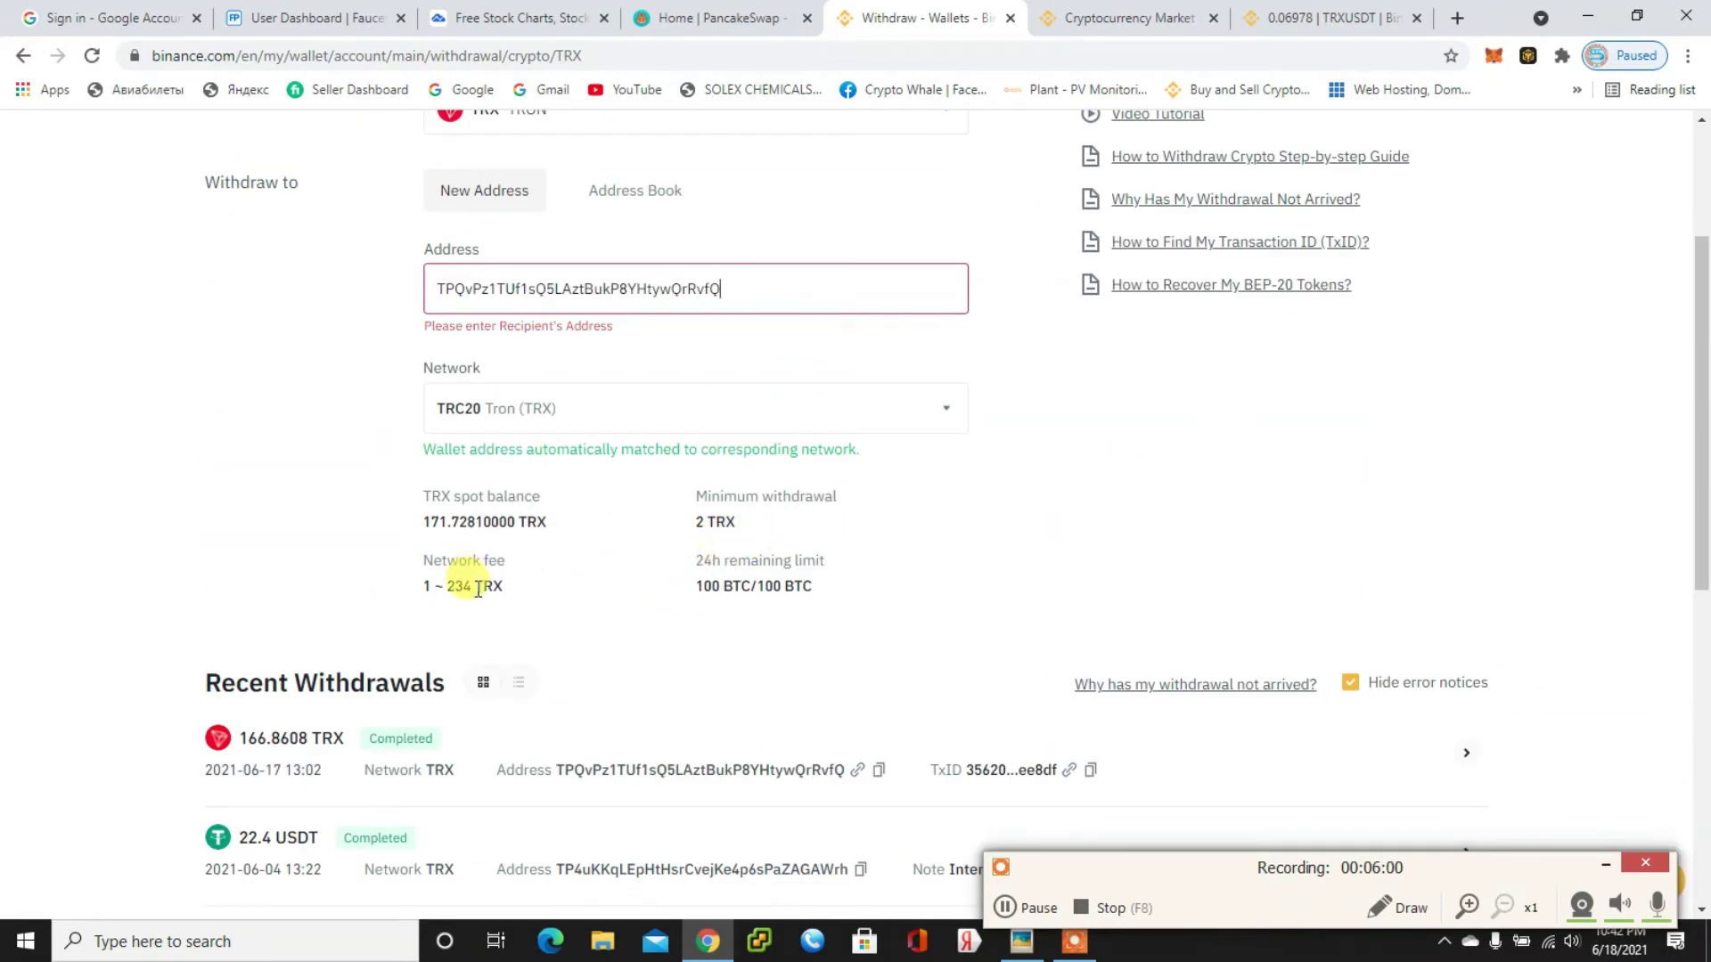
scroll(821, 431, up, 3)
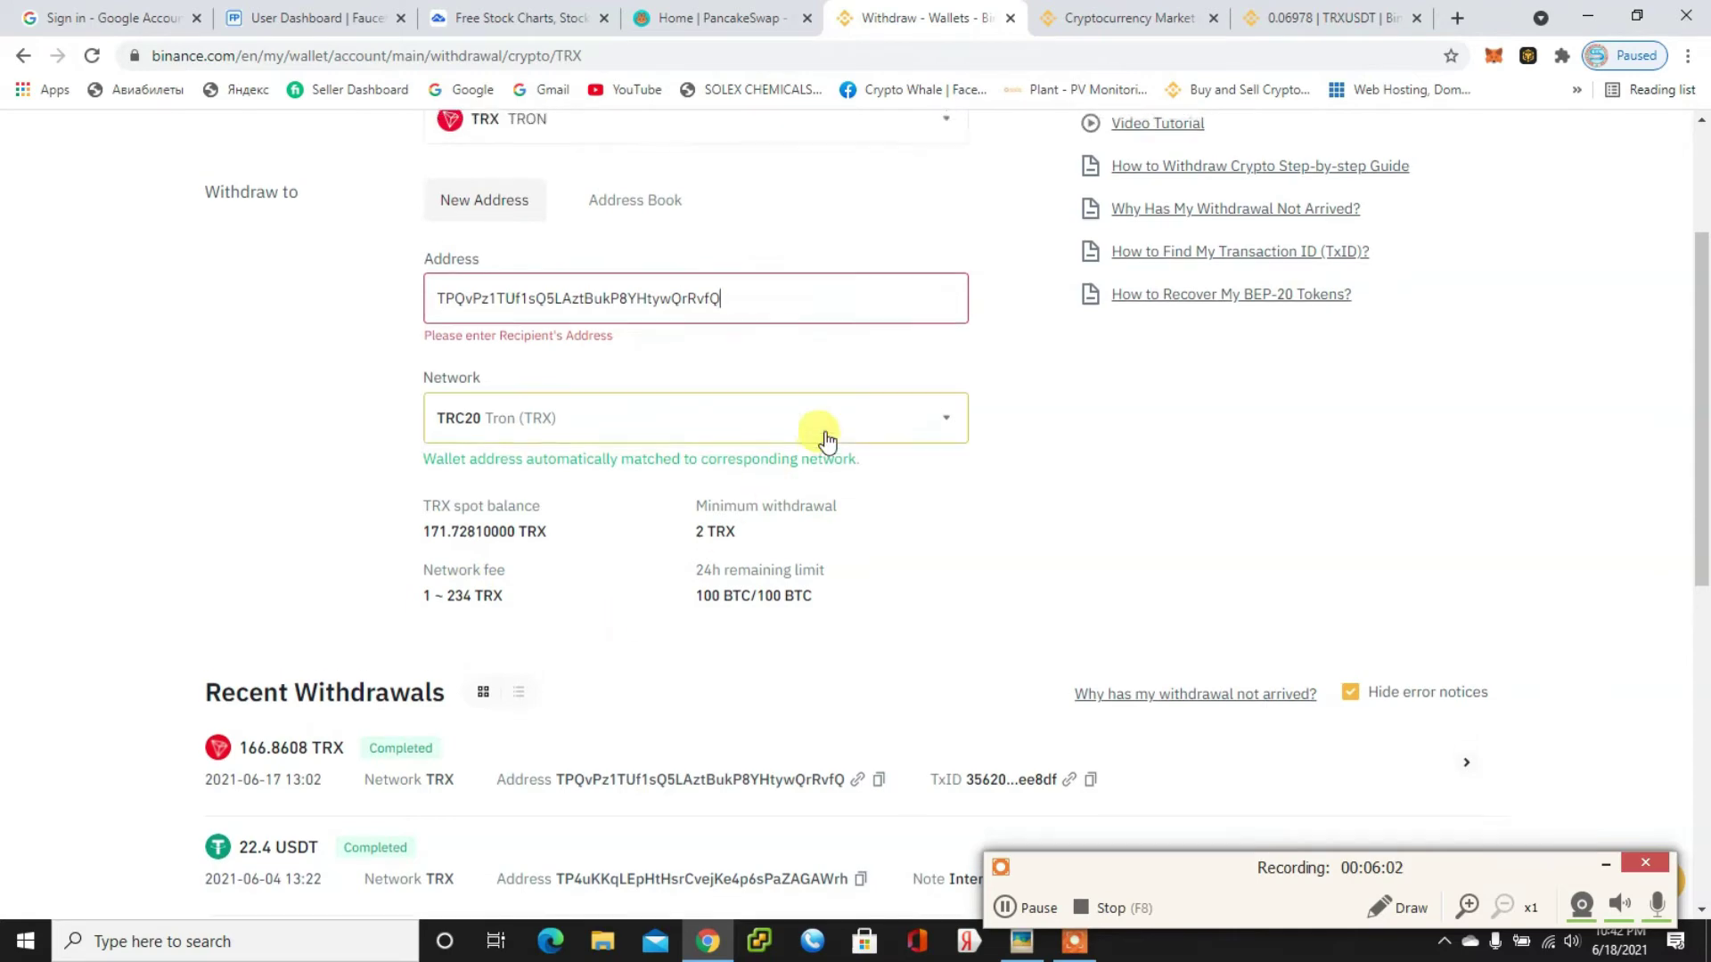
scroll(825, 436, down, 4)
scroll(826, 436, down, 2)
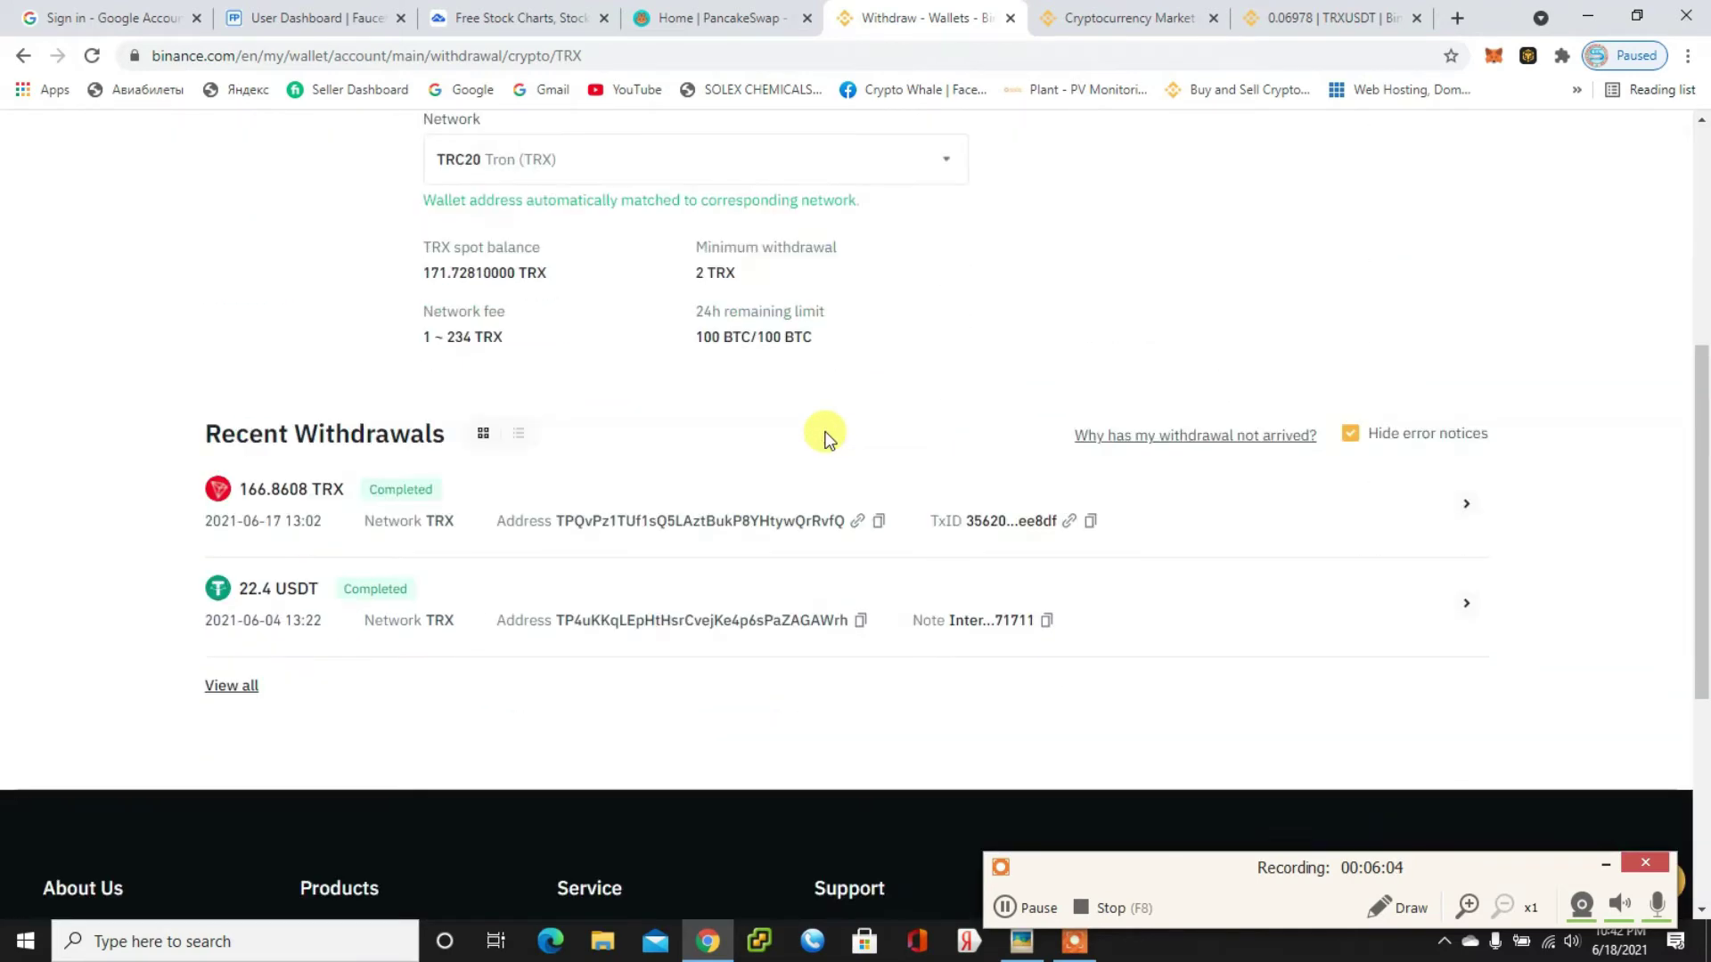
scroll(826, 436, up, 4)
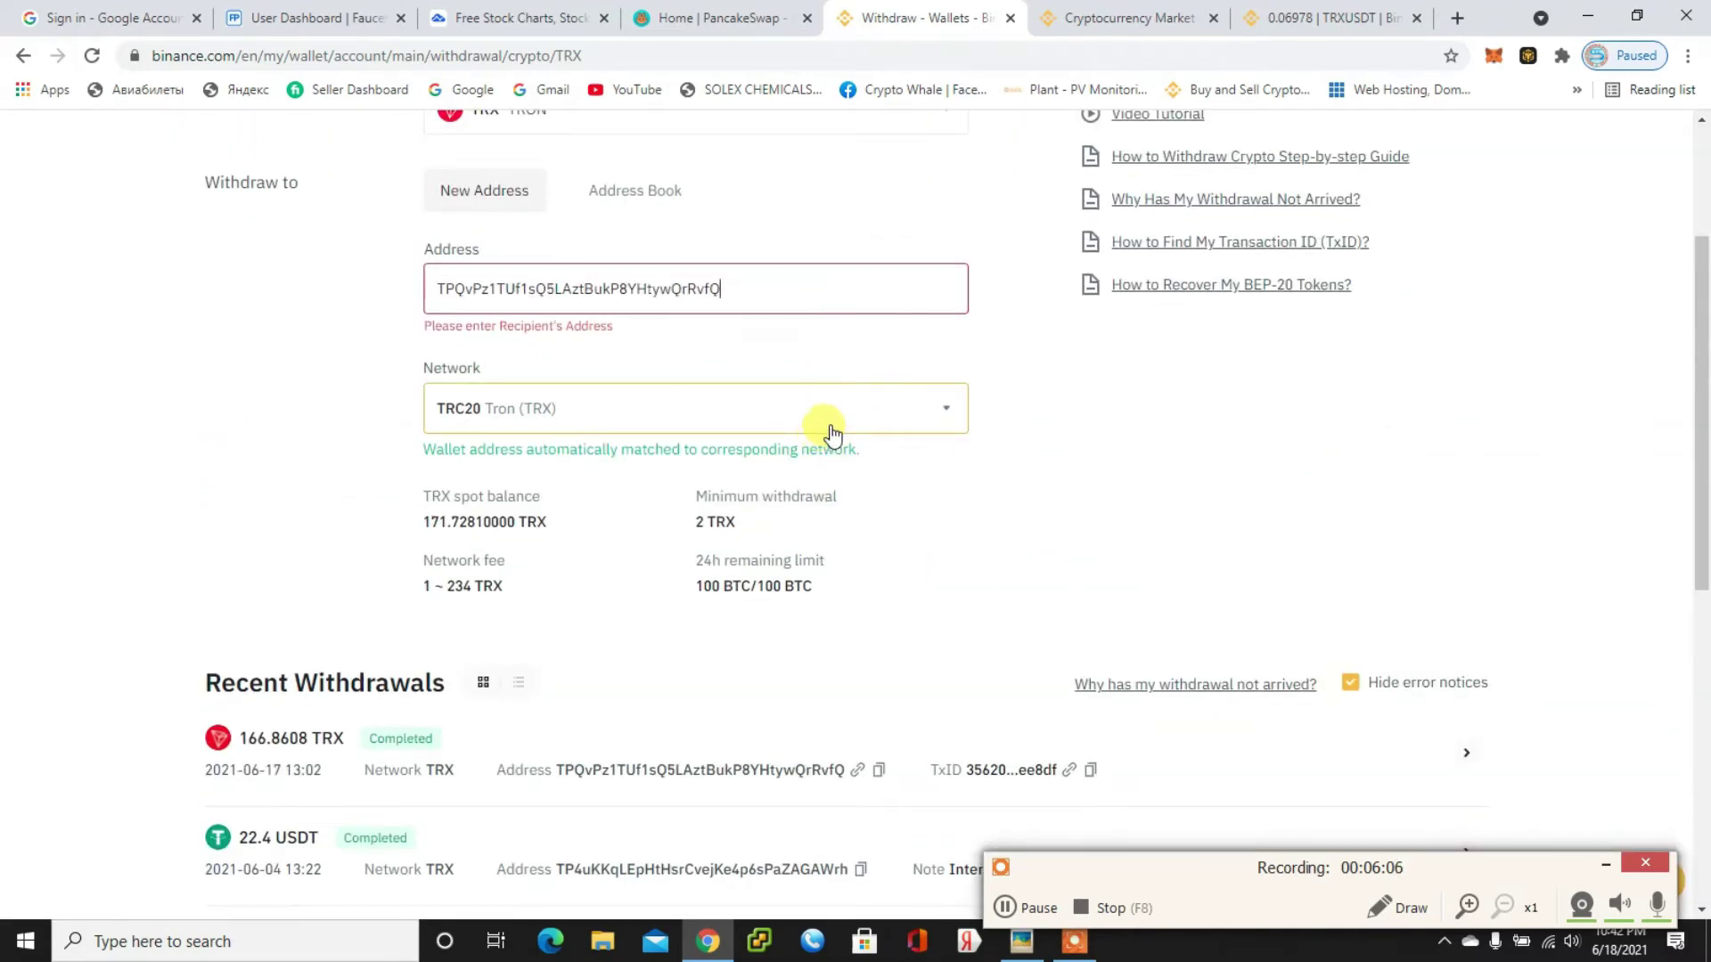
scroll(829, 432, up, 3)
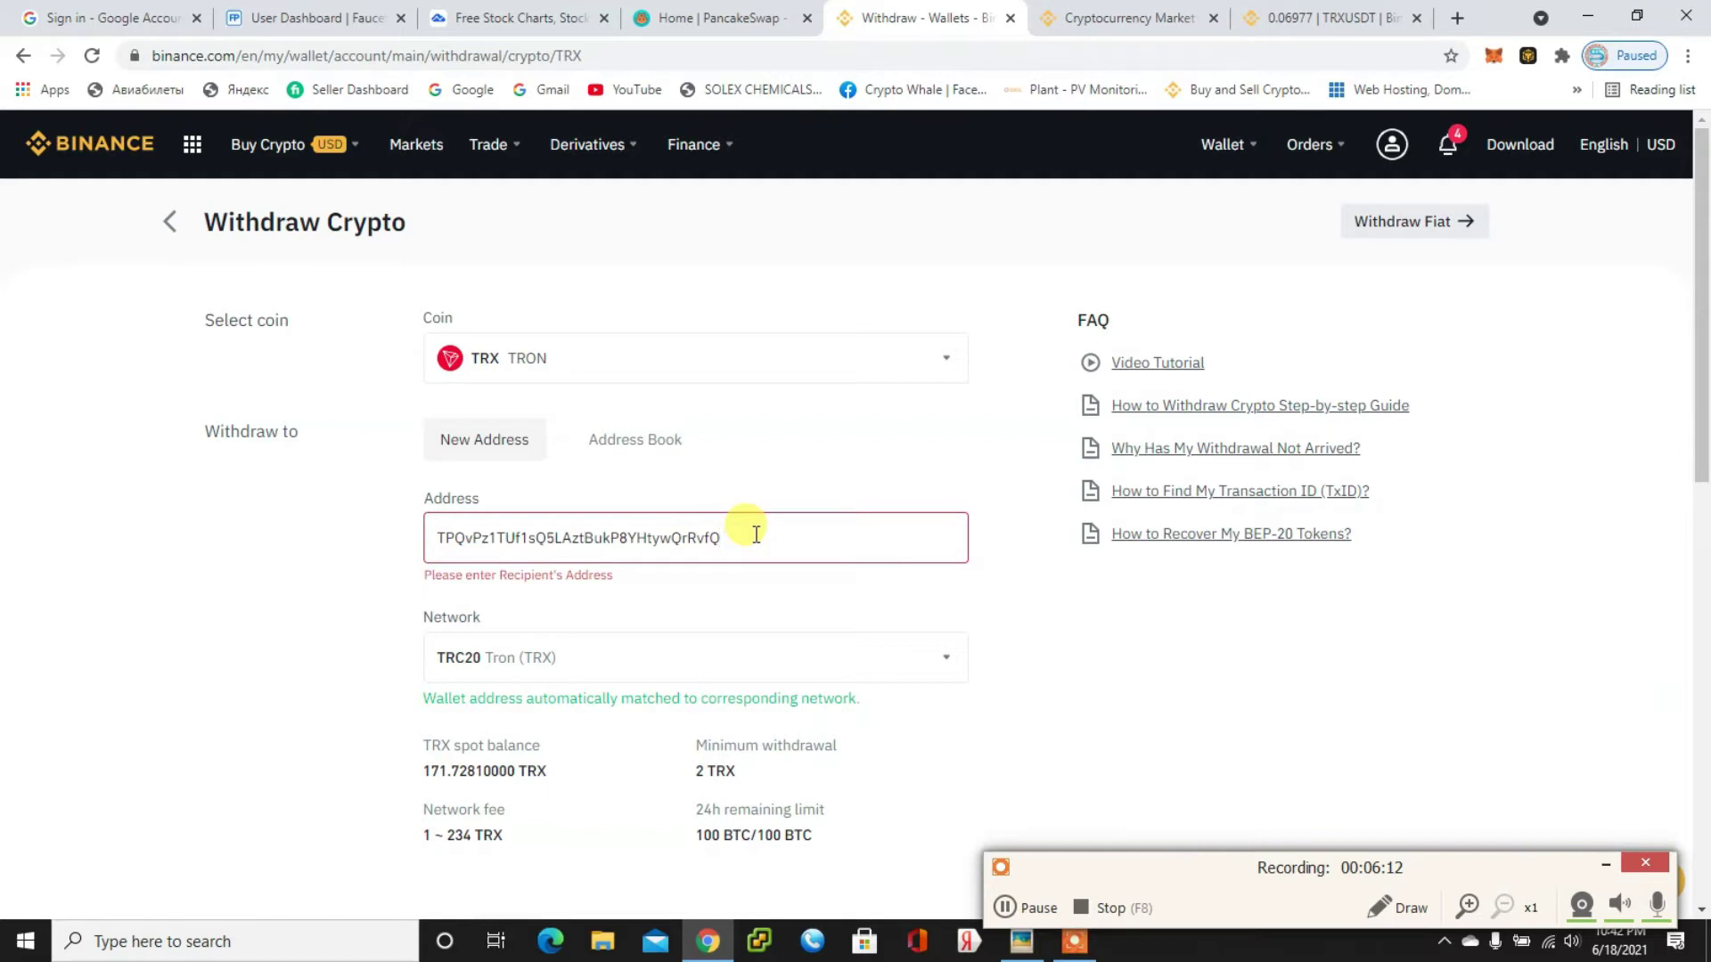
- Clear the recipient address from the TRX withdrawal form
drag(756, 534, 339, 542)
key(ctrl+c)
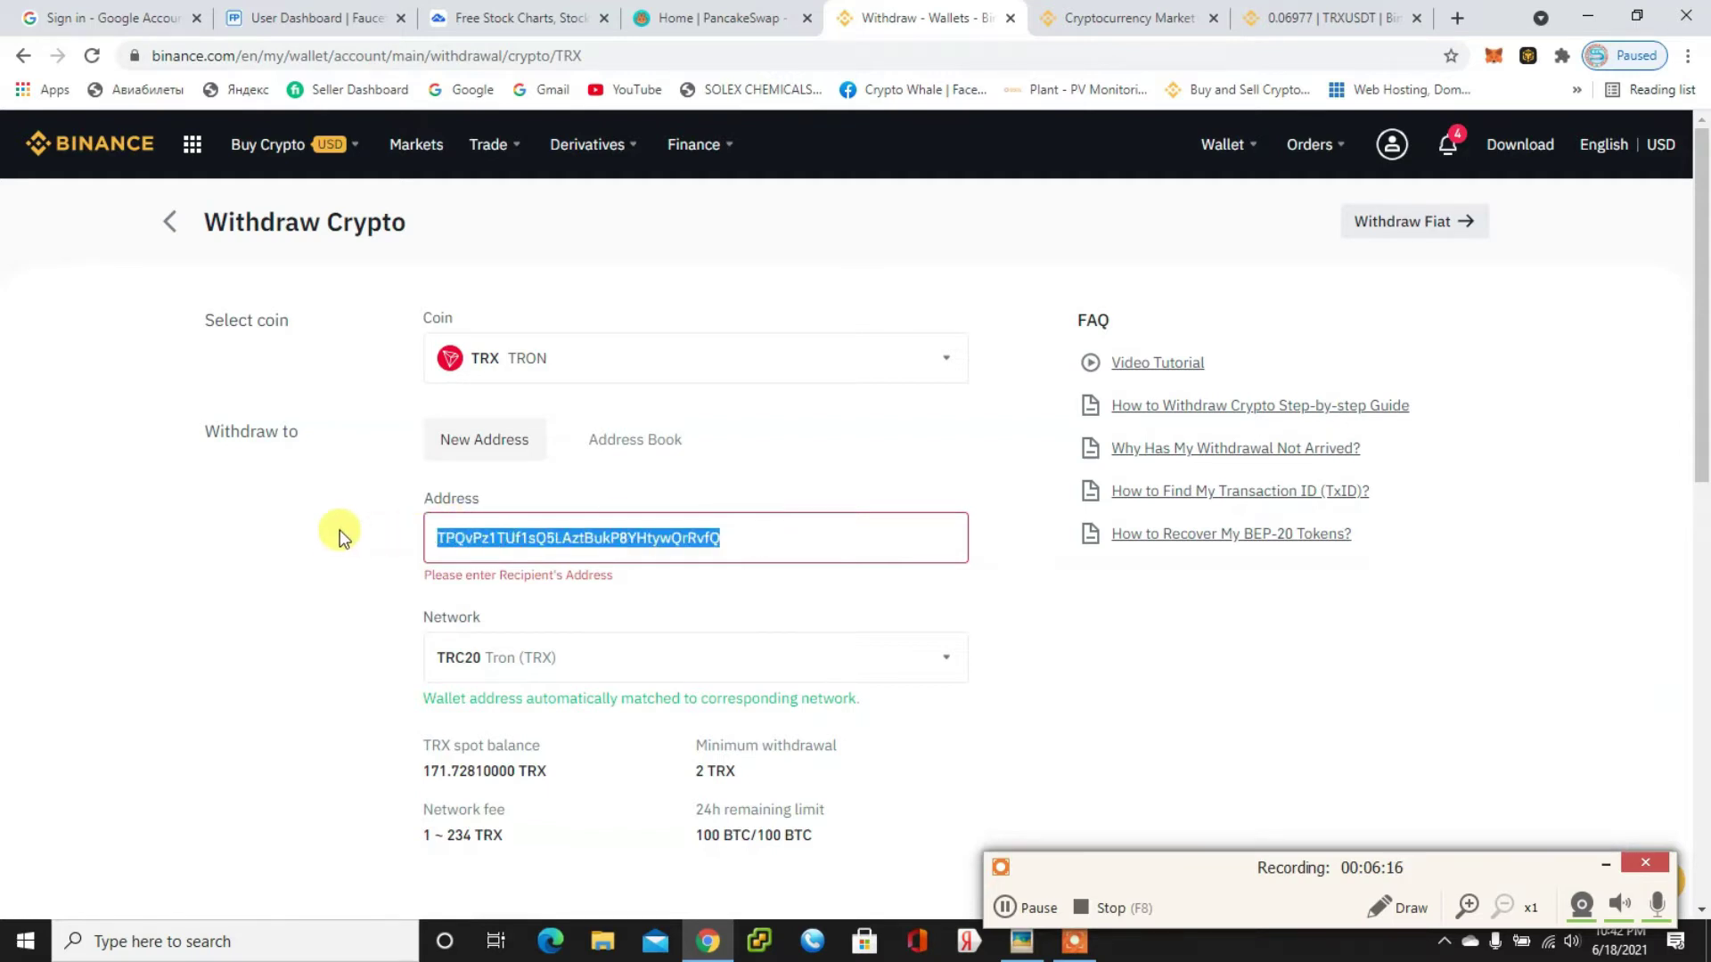
key(BackSpace)
- Copy the Tron deposit address from FaucetPay again and enter it as the recipient address in the Binance withdrawal form
click(481, 18)
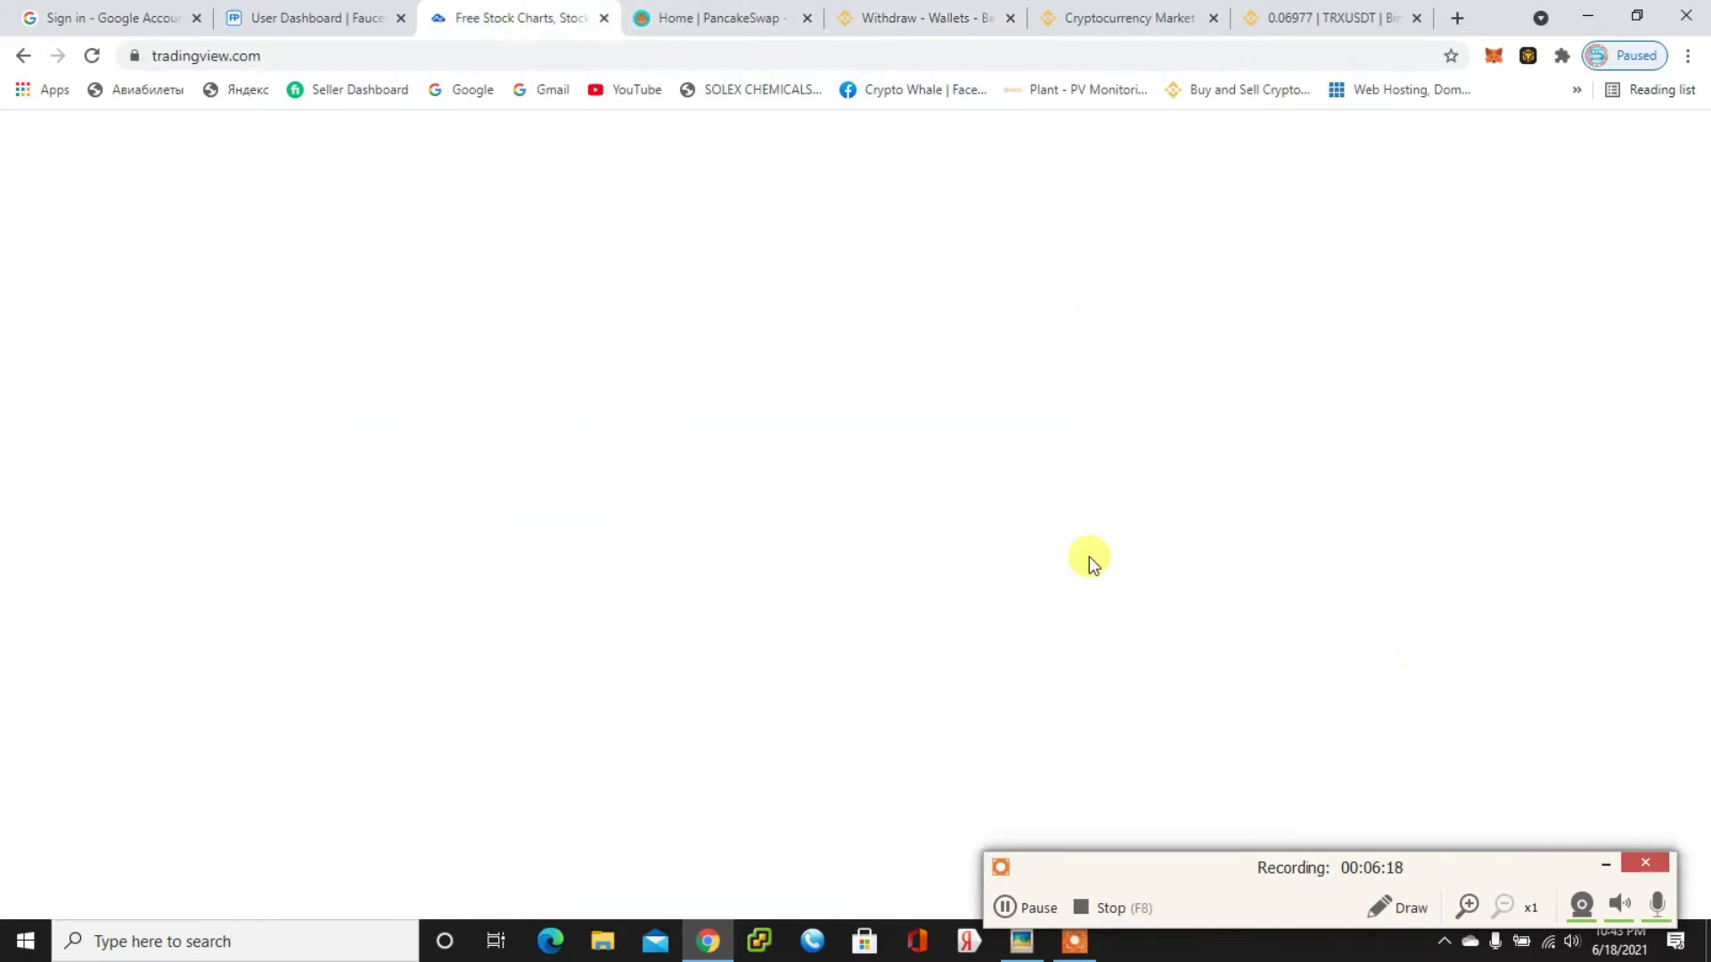
click(294, 19)
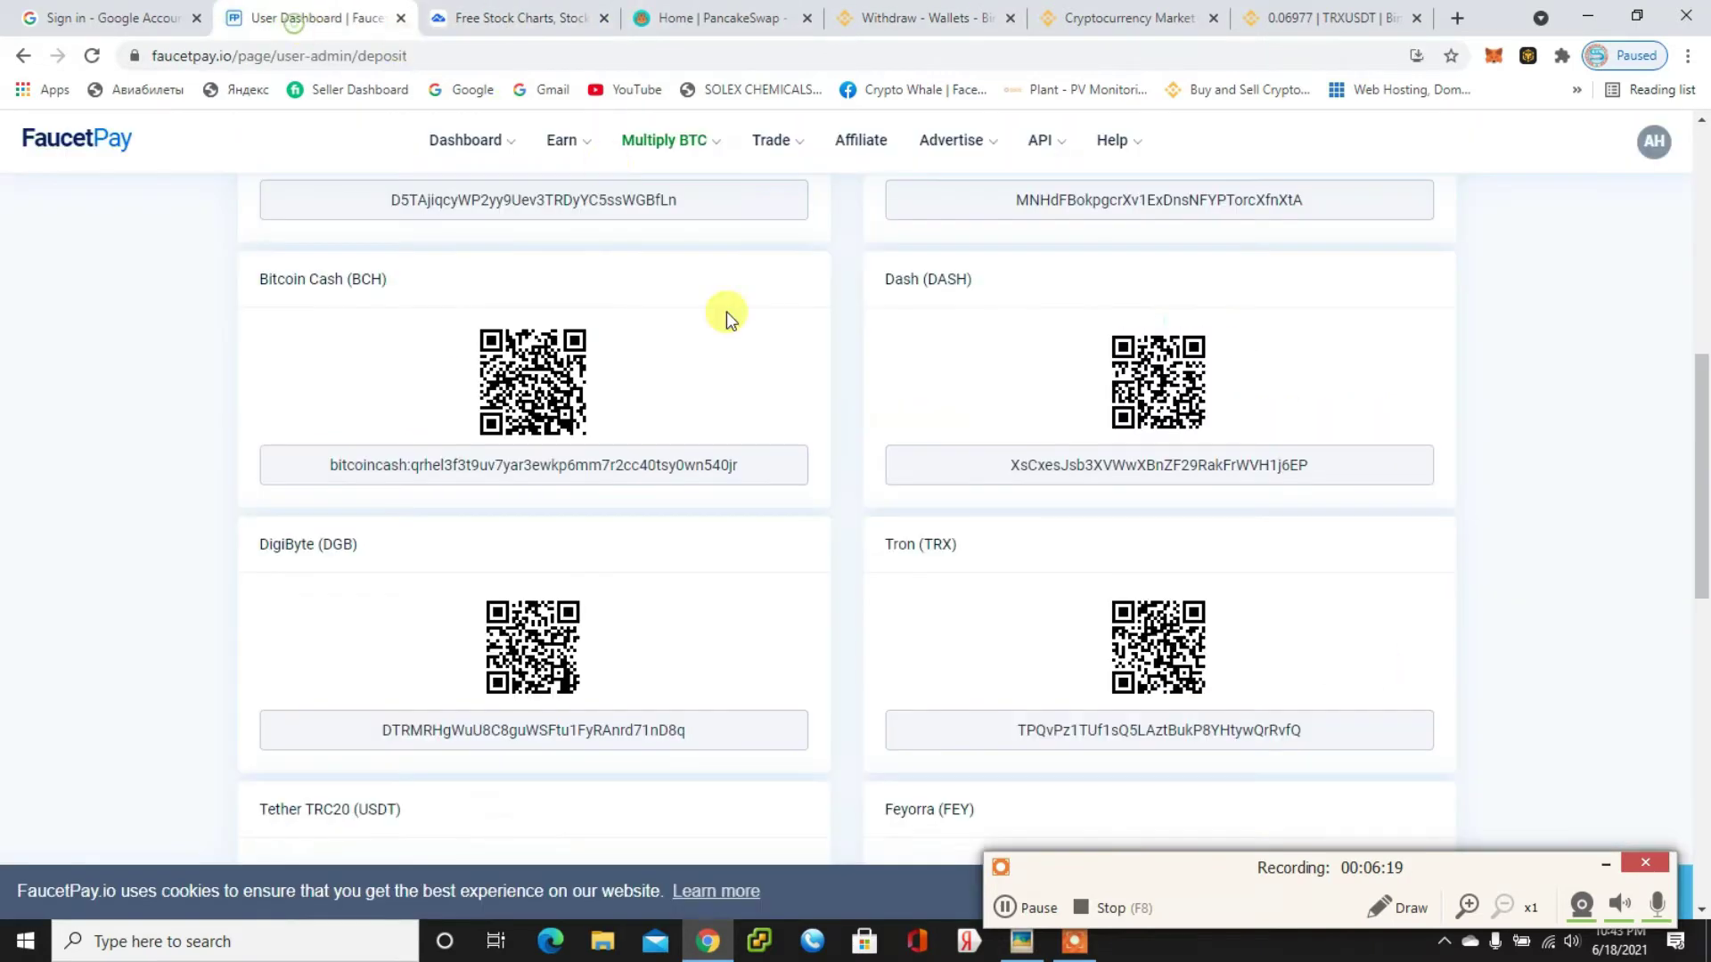
click(1076, 732)
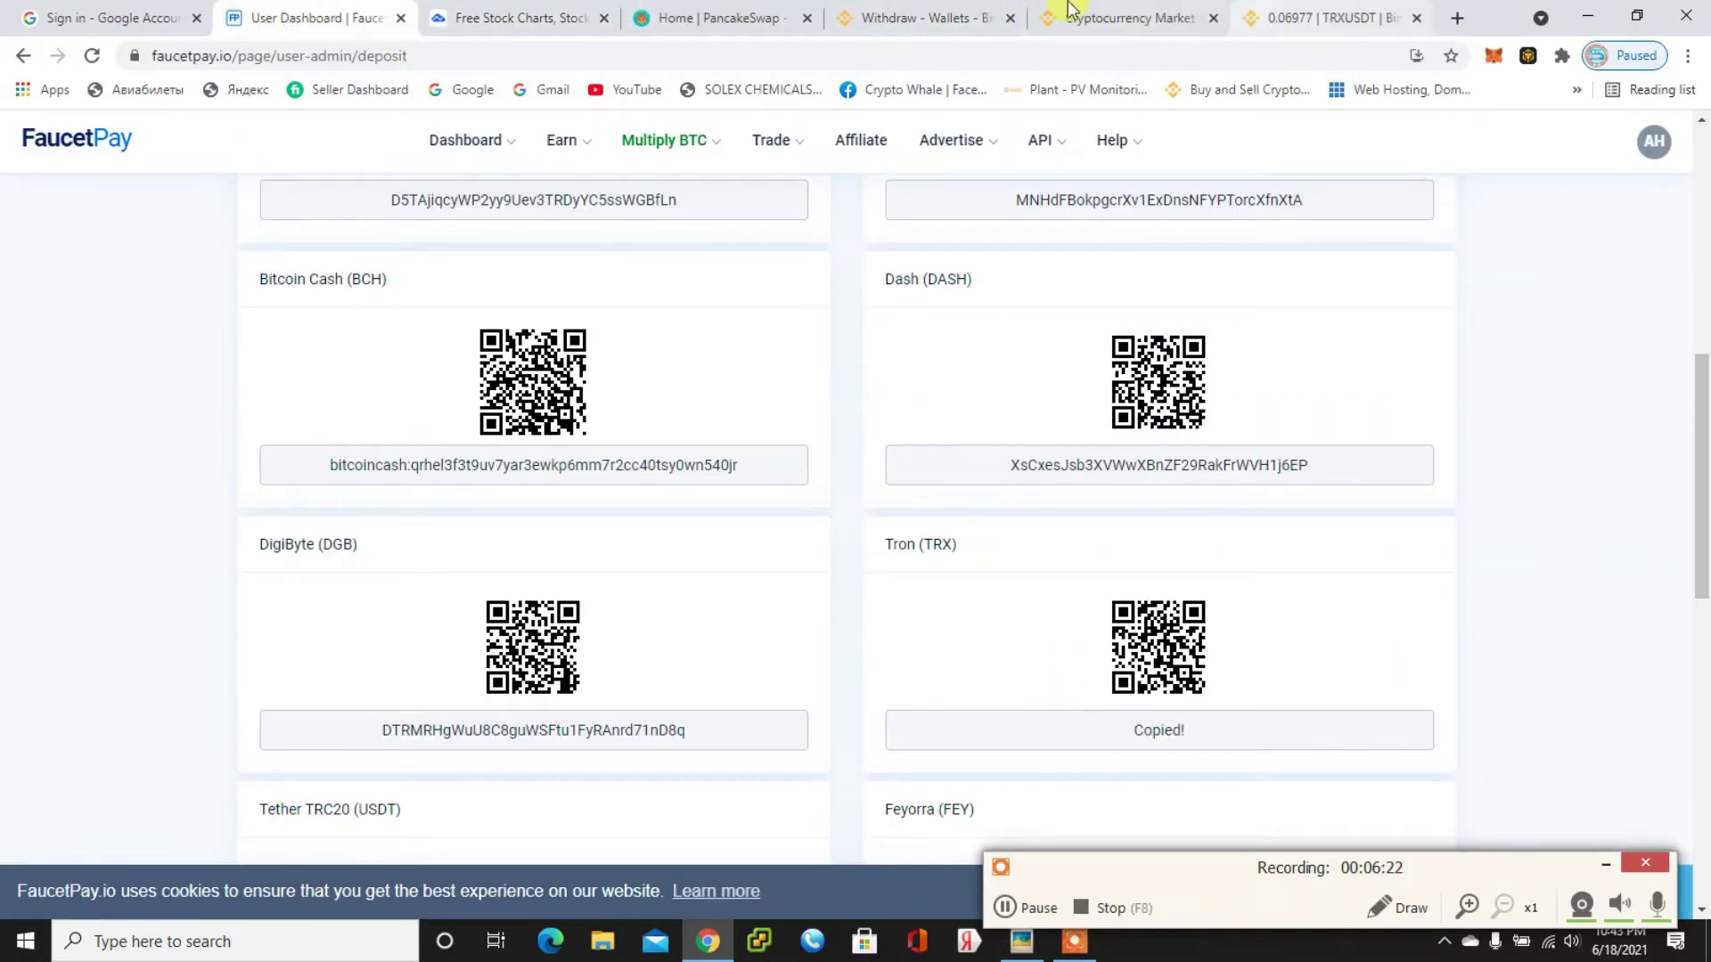
click(900, 18)
click(561, 538)
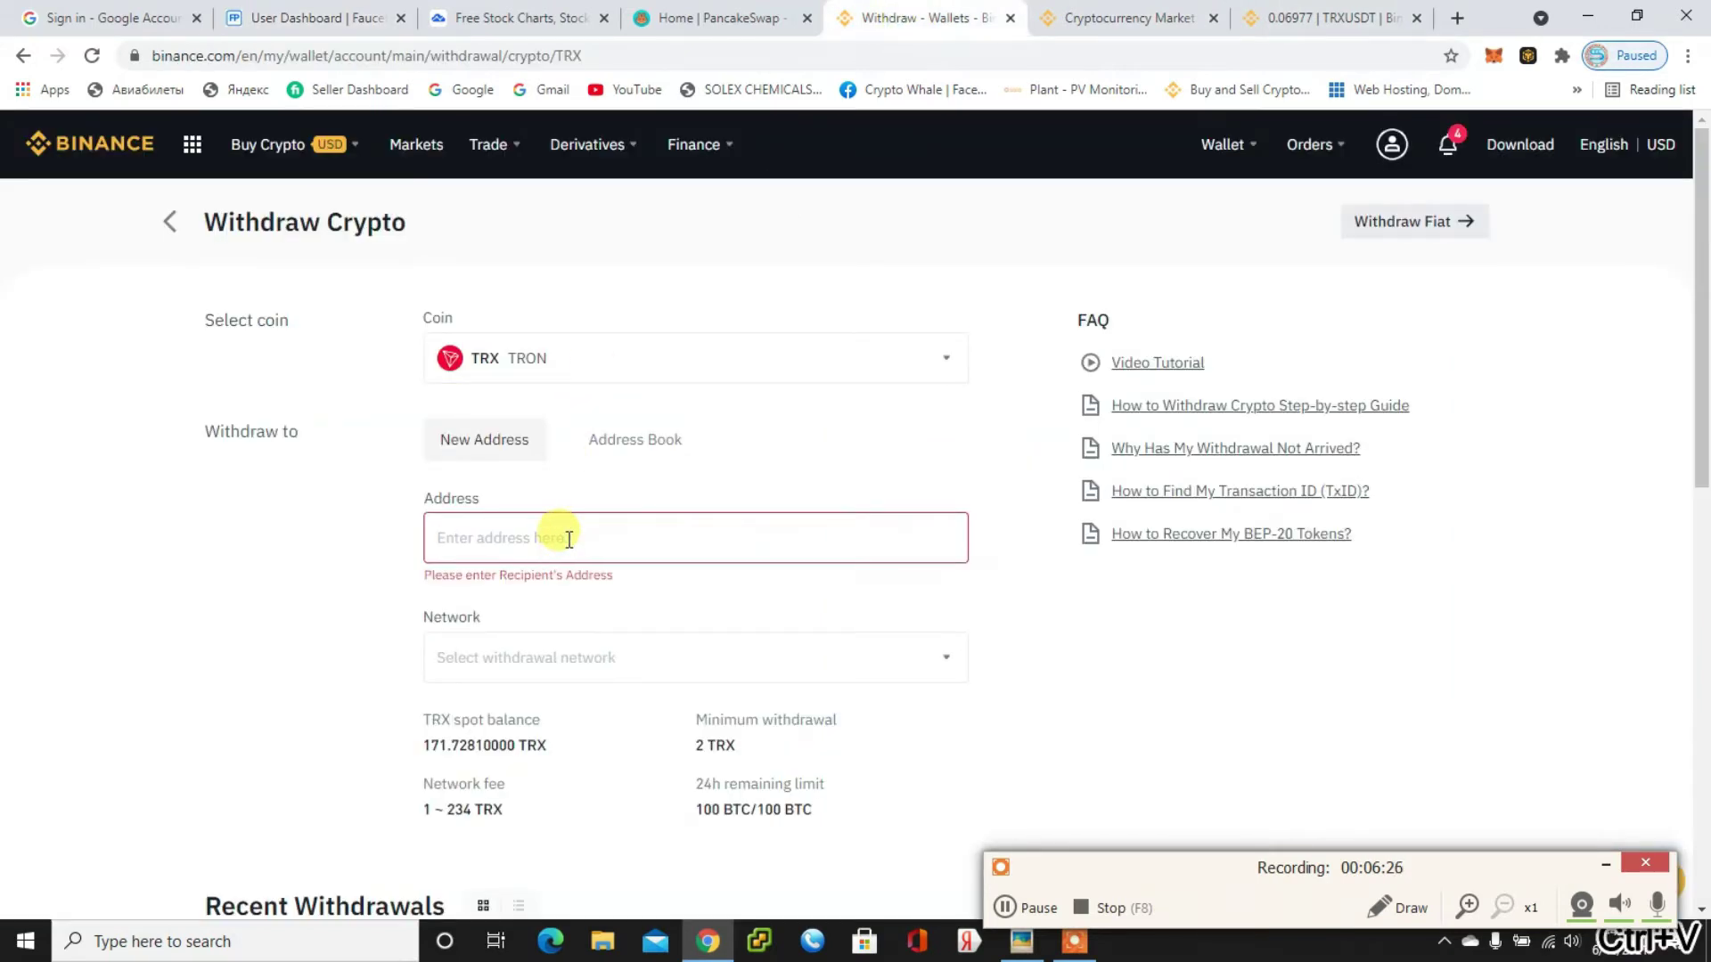
key(ctrl+v)
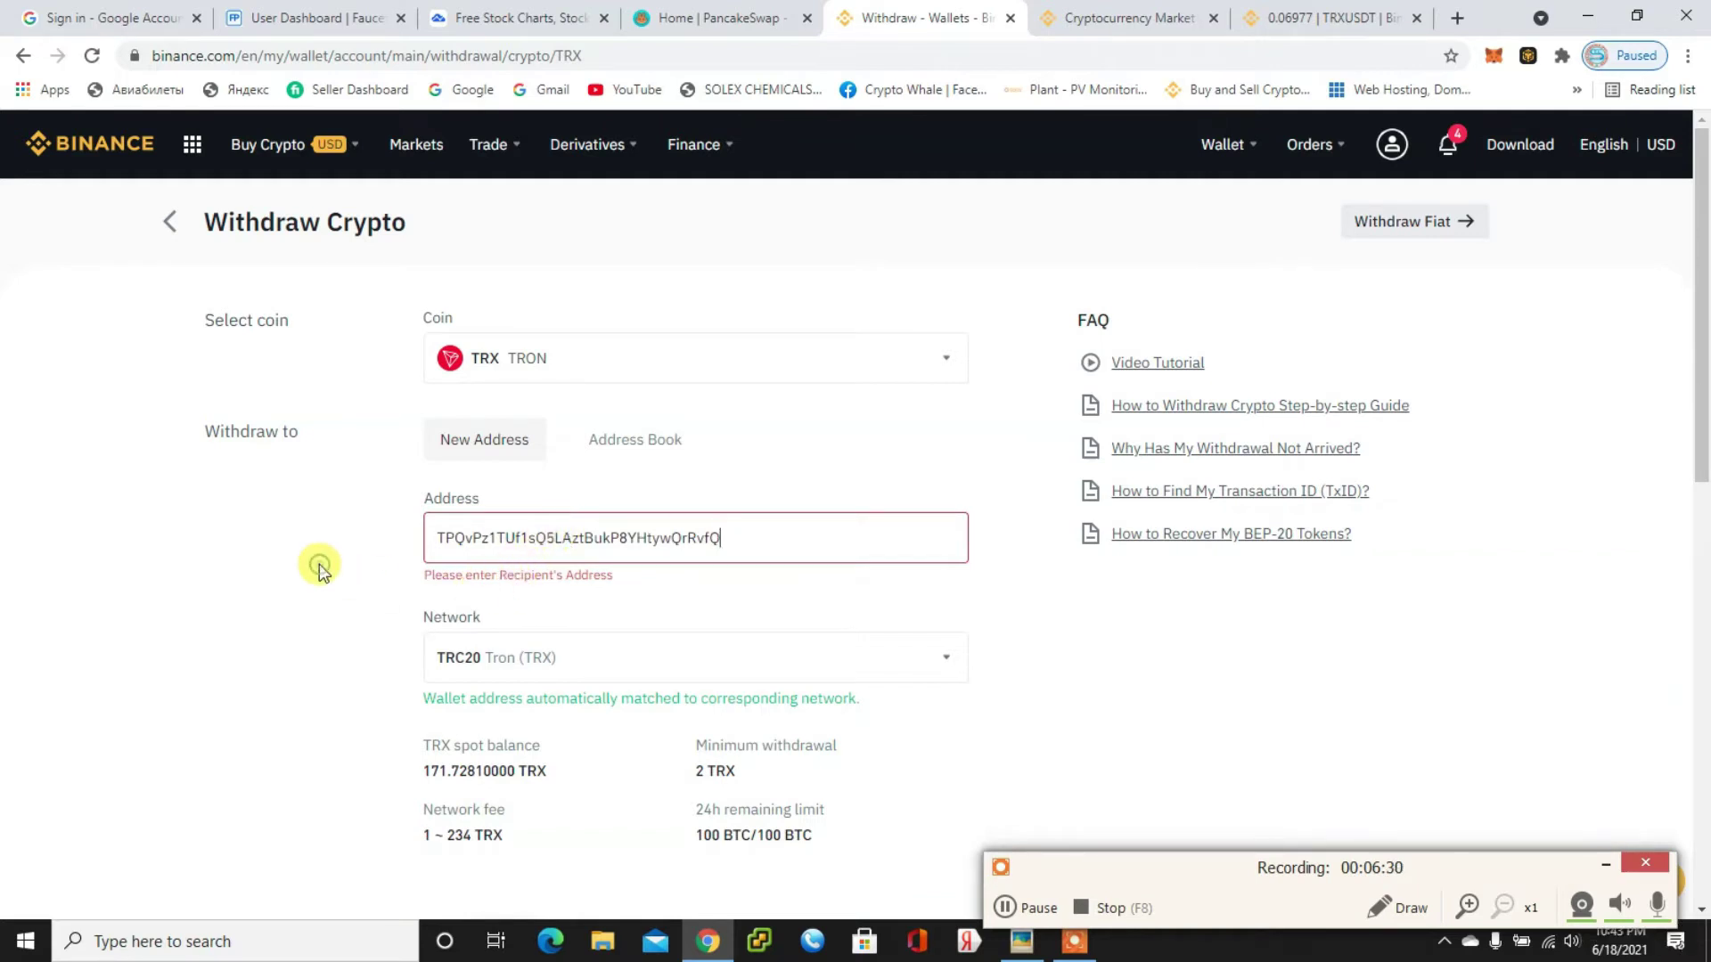
click(330, 599)
- Fill in the maximum withdrawal amount and reduce it to 71.728100 TRX by removing the leading digit
scroll(329, 599, down, 3)
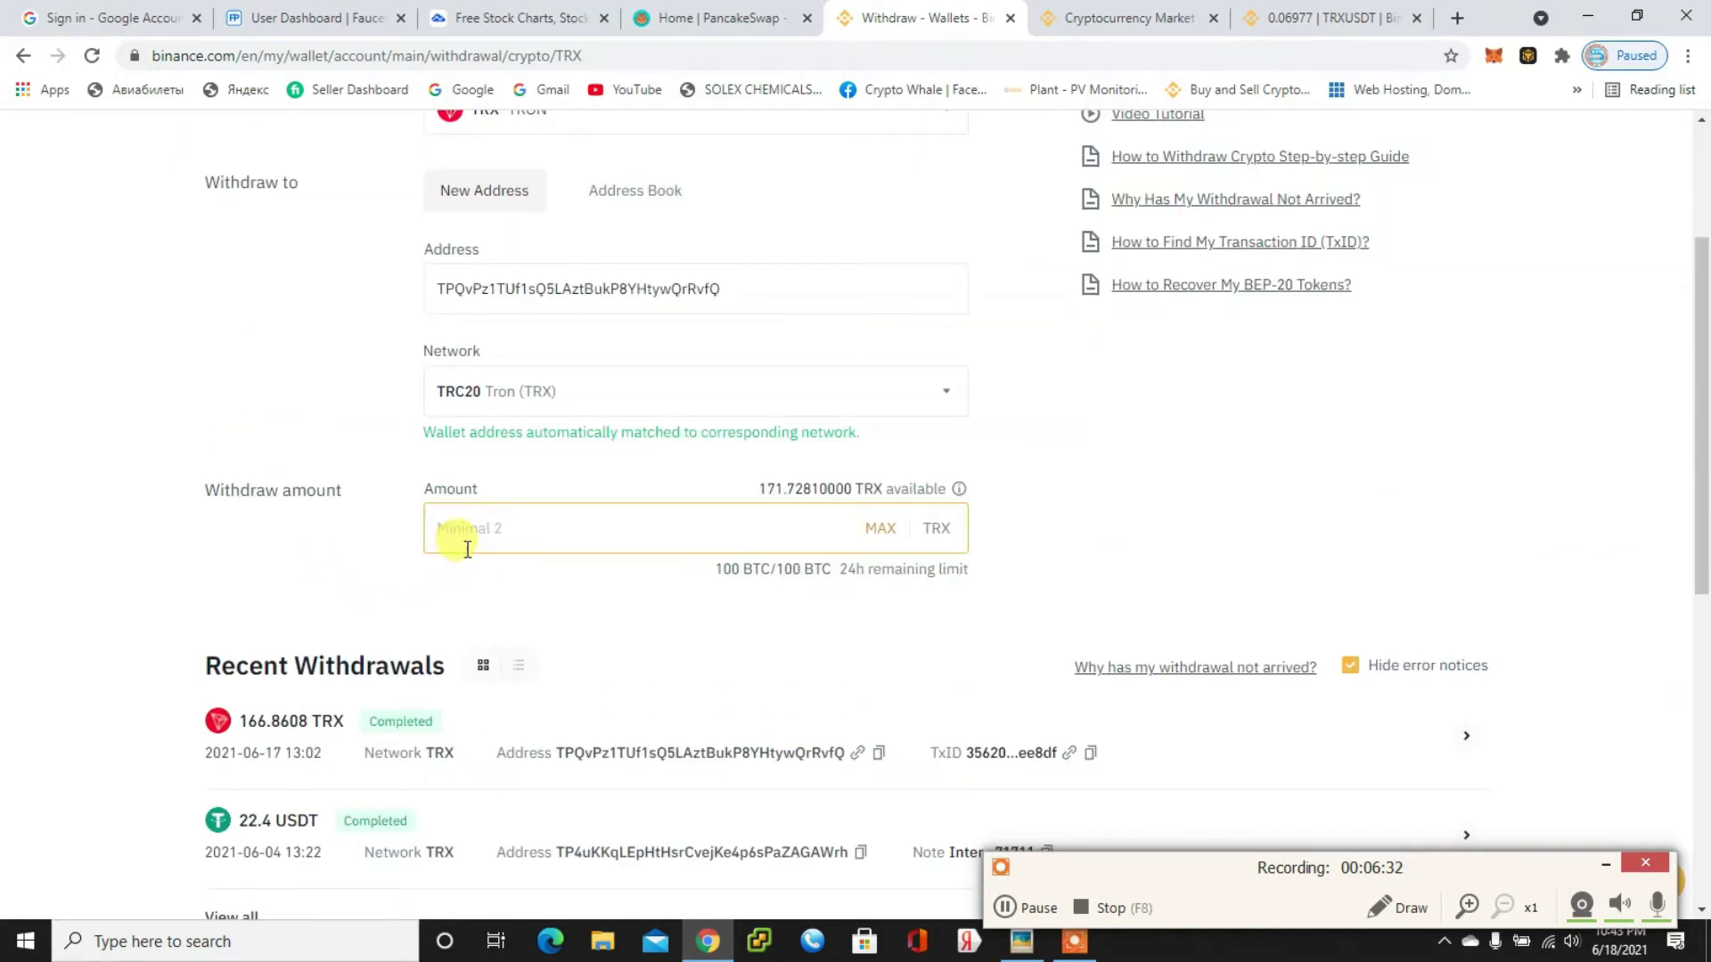
click(880, 529)
scroll(1081, 472, up, 3)
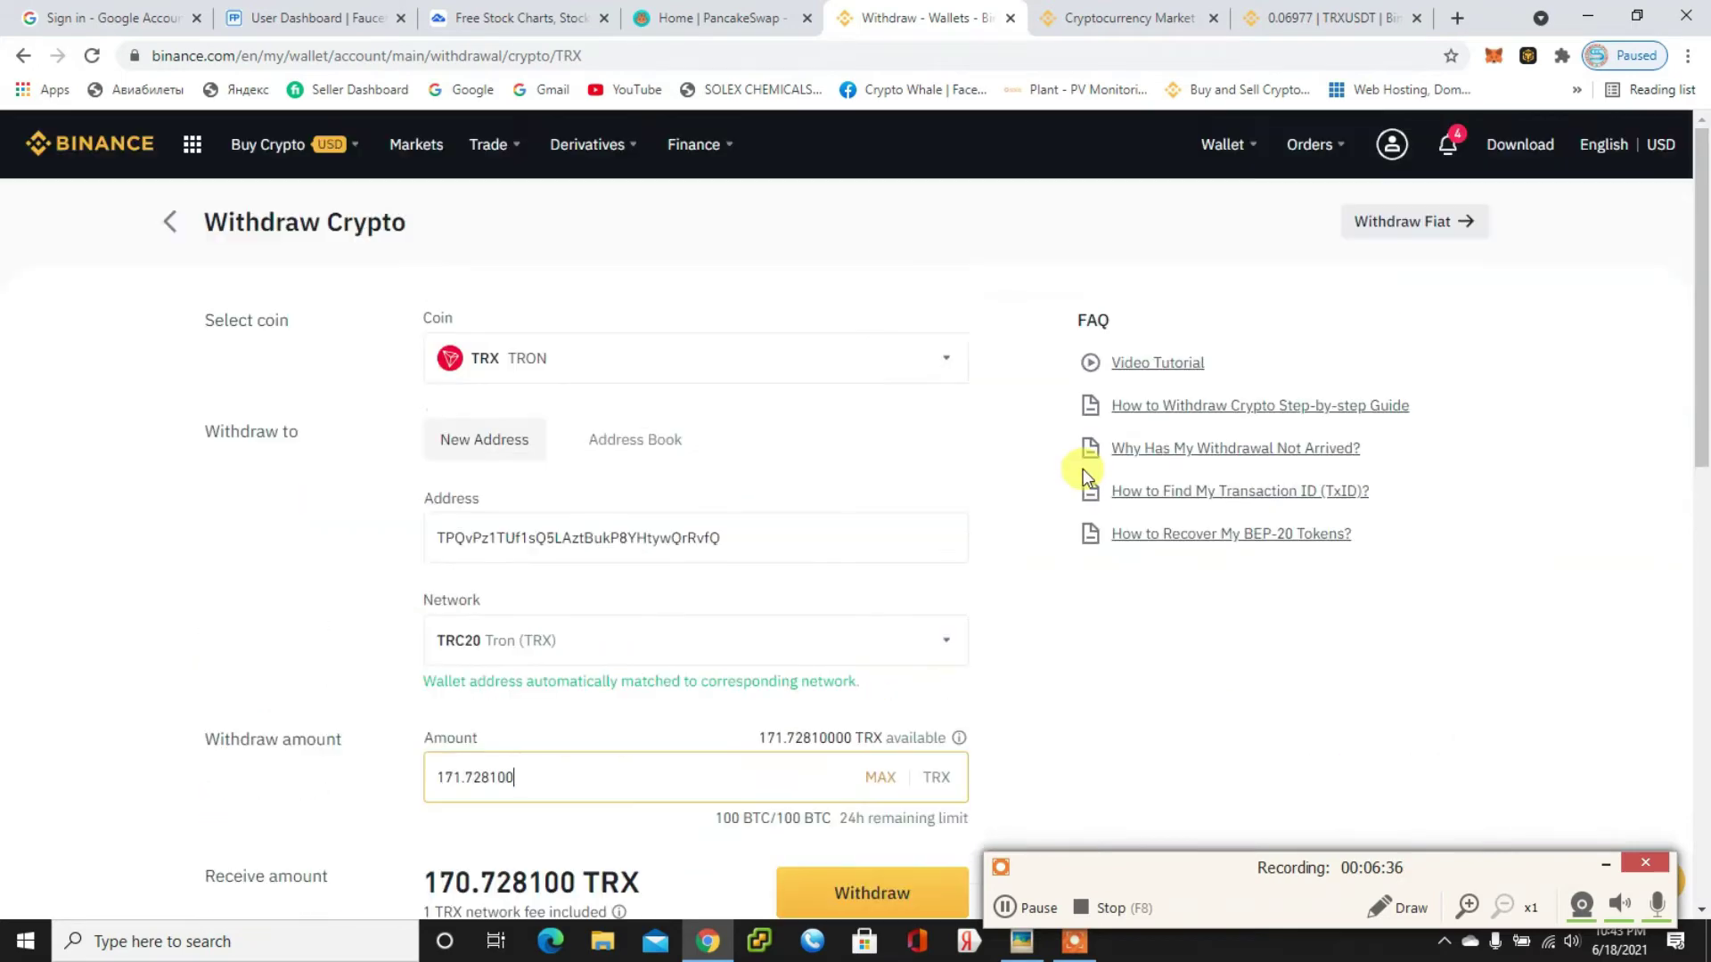
scroll(1083, 473, down, 3)
scroll(1082, 472, down, 3)
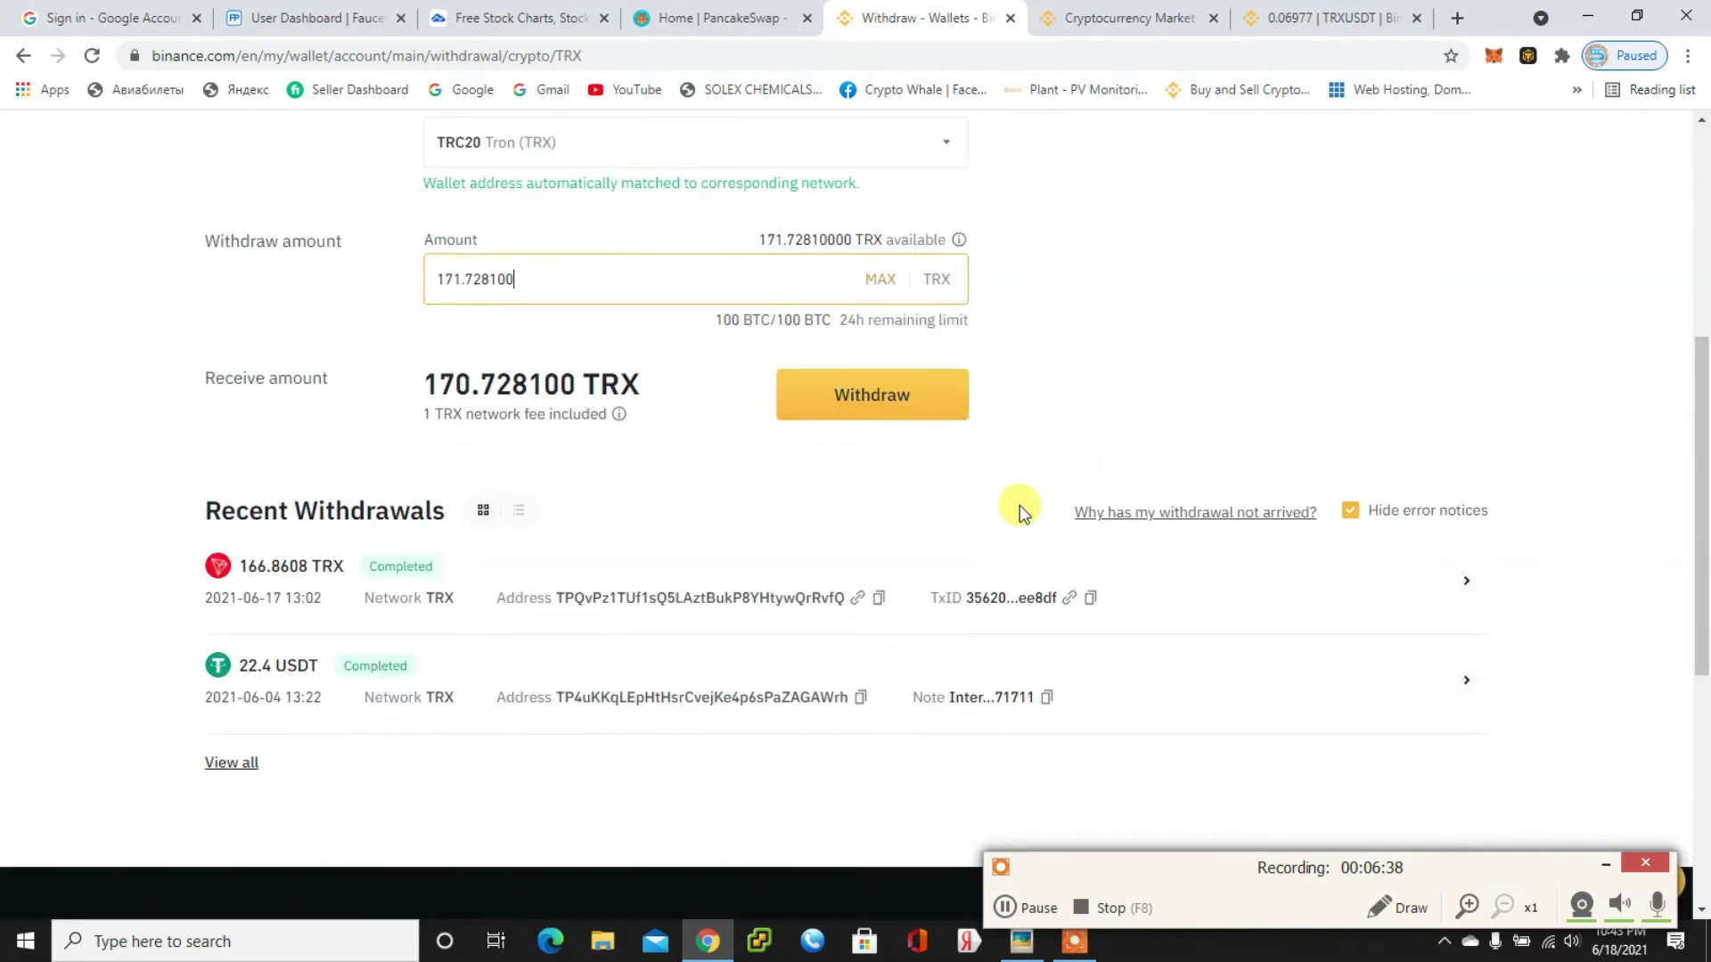
scroll(1019, 512, up, 3)
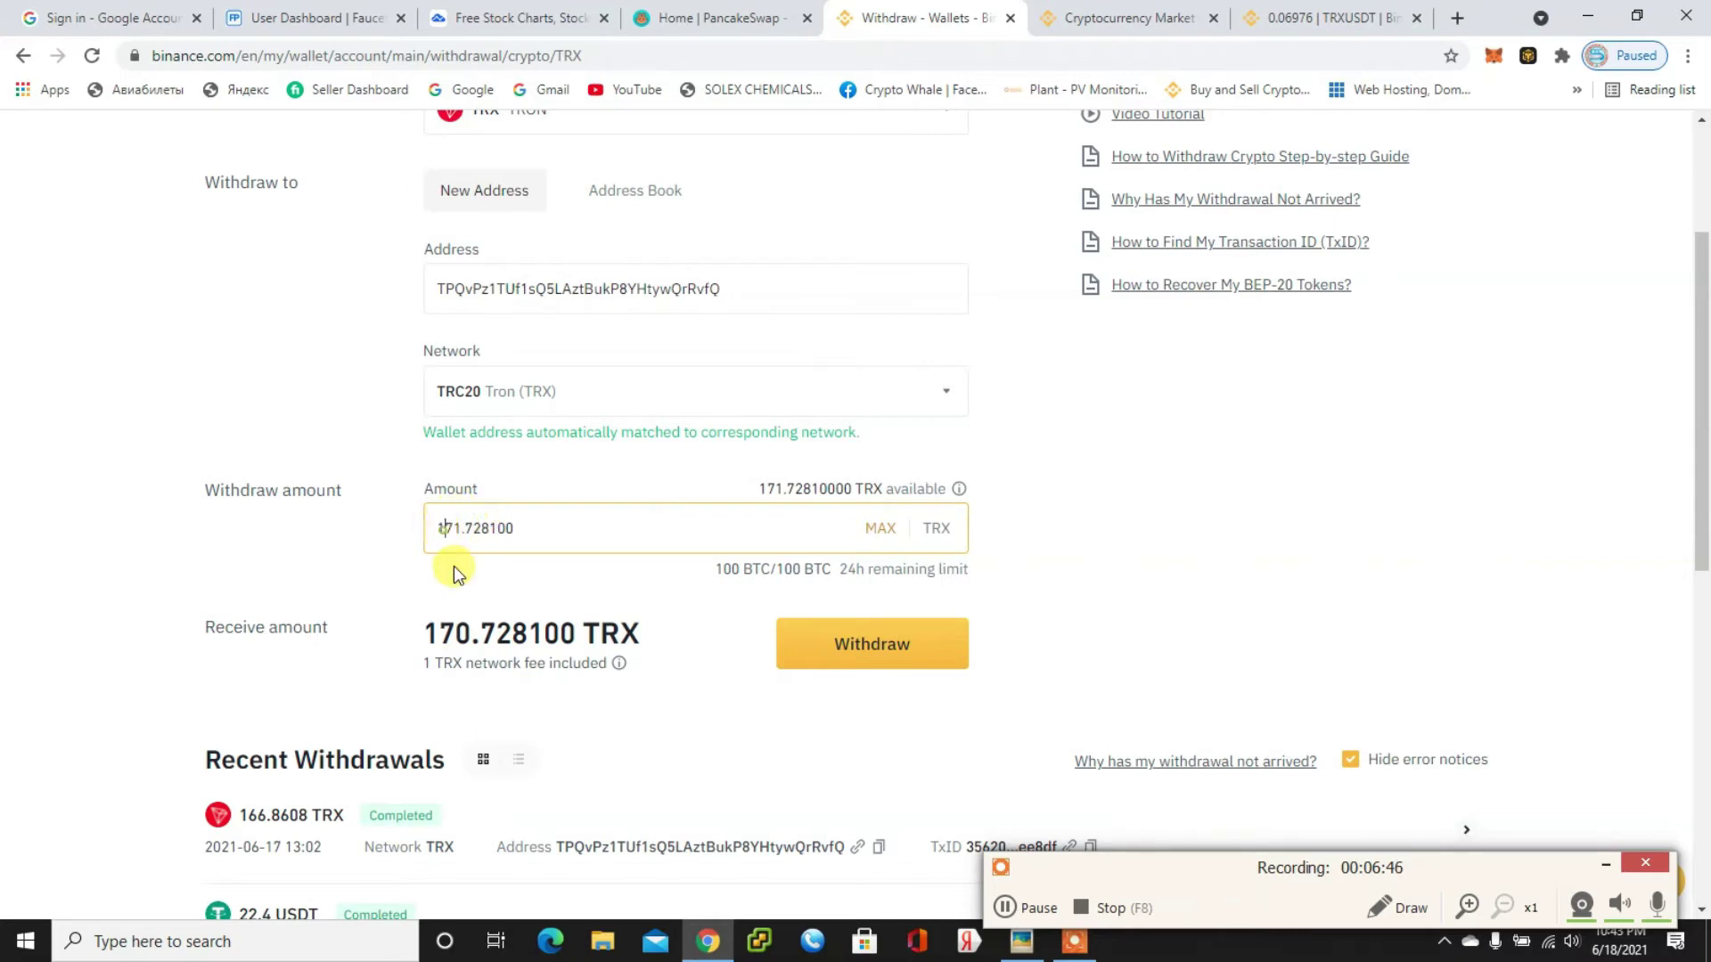
key(BackSpace)
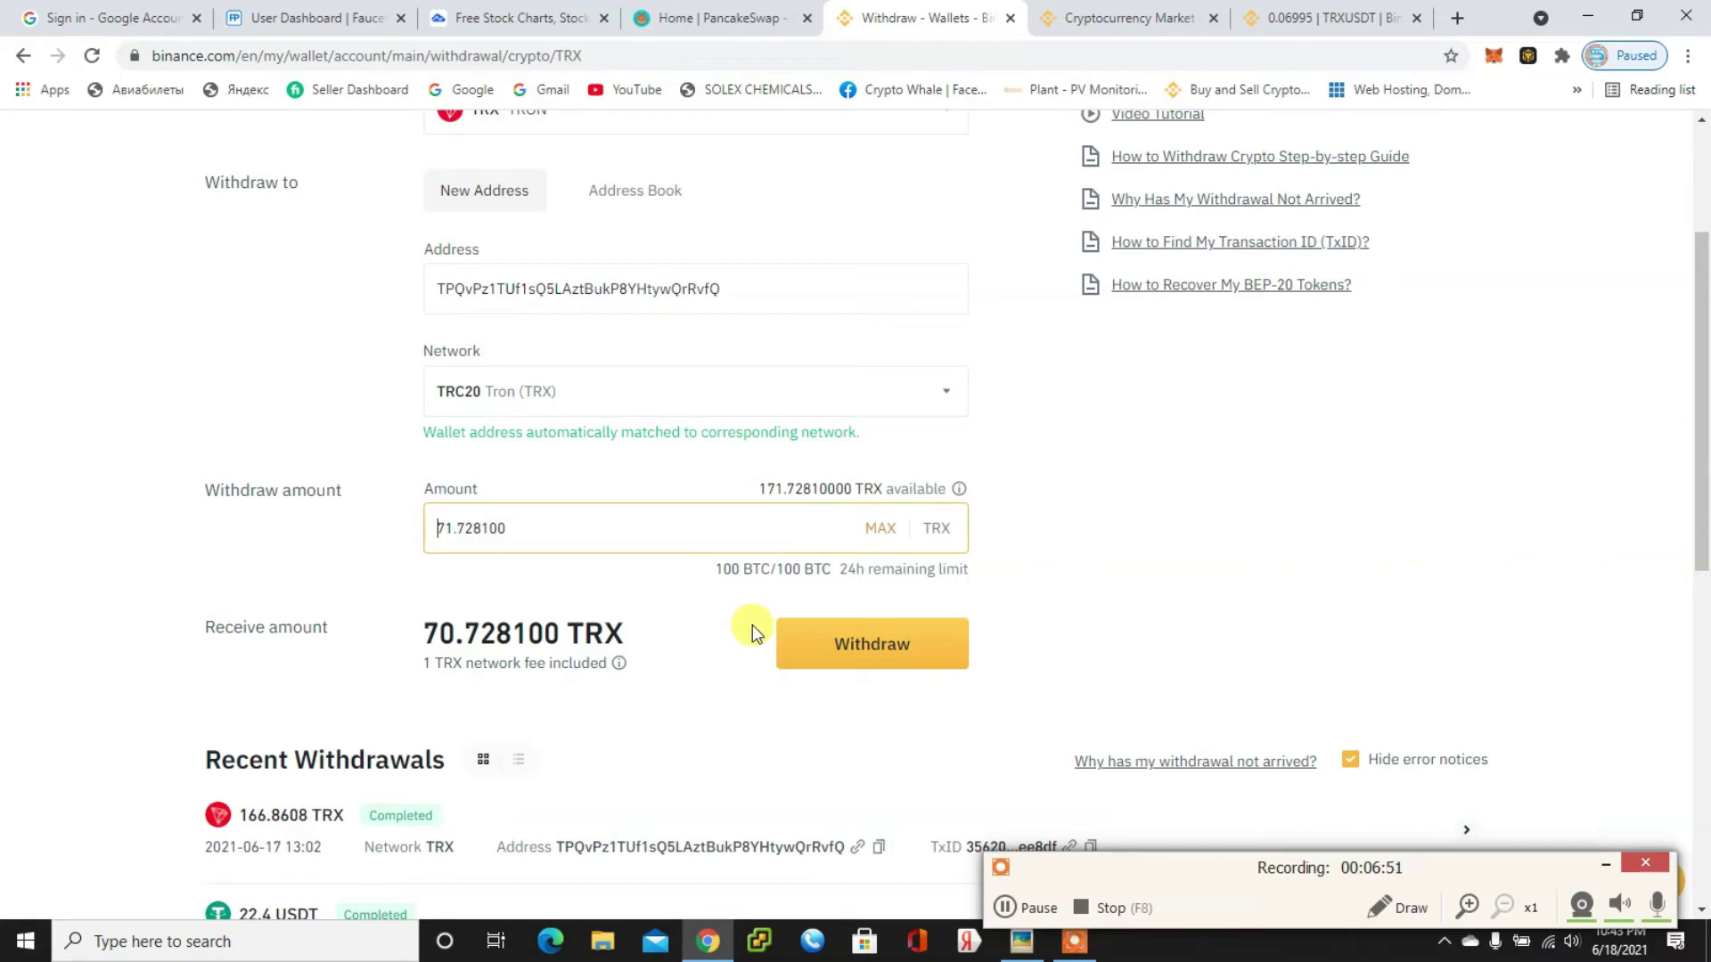
- Submit the TRX withdrawal, accept its summary, and request the e-mail and phone verification codes
click(831, 669)
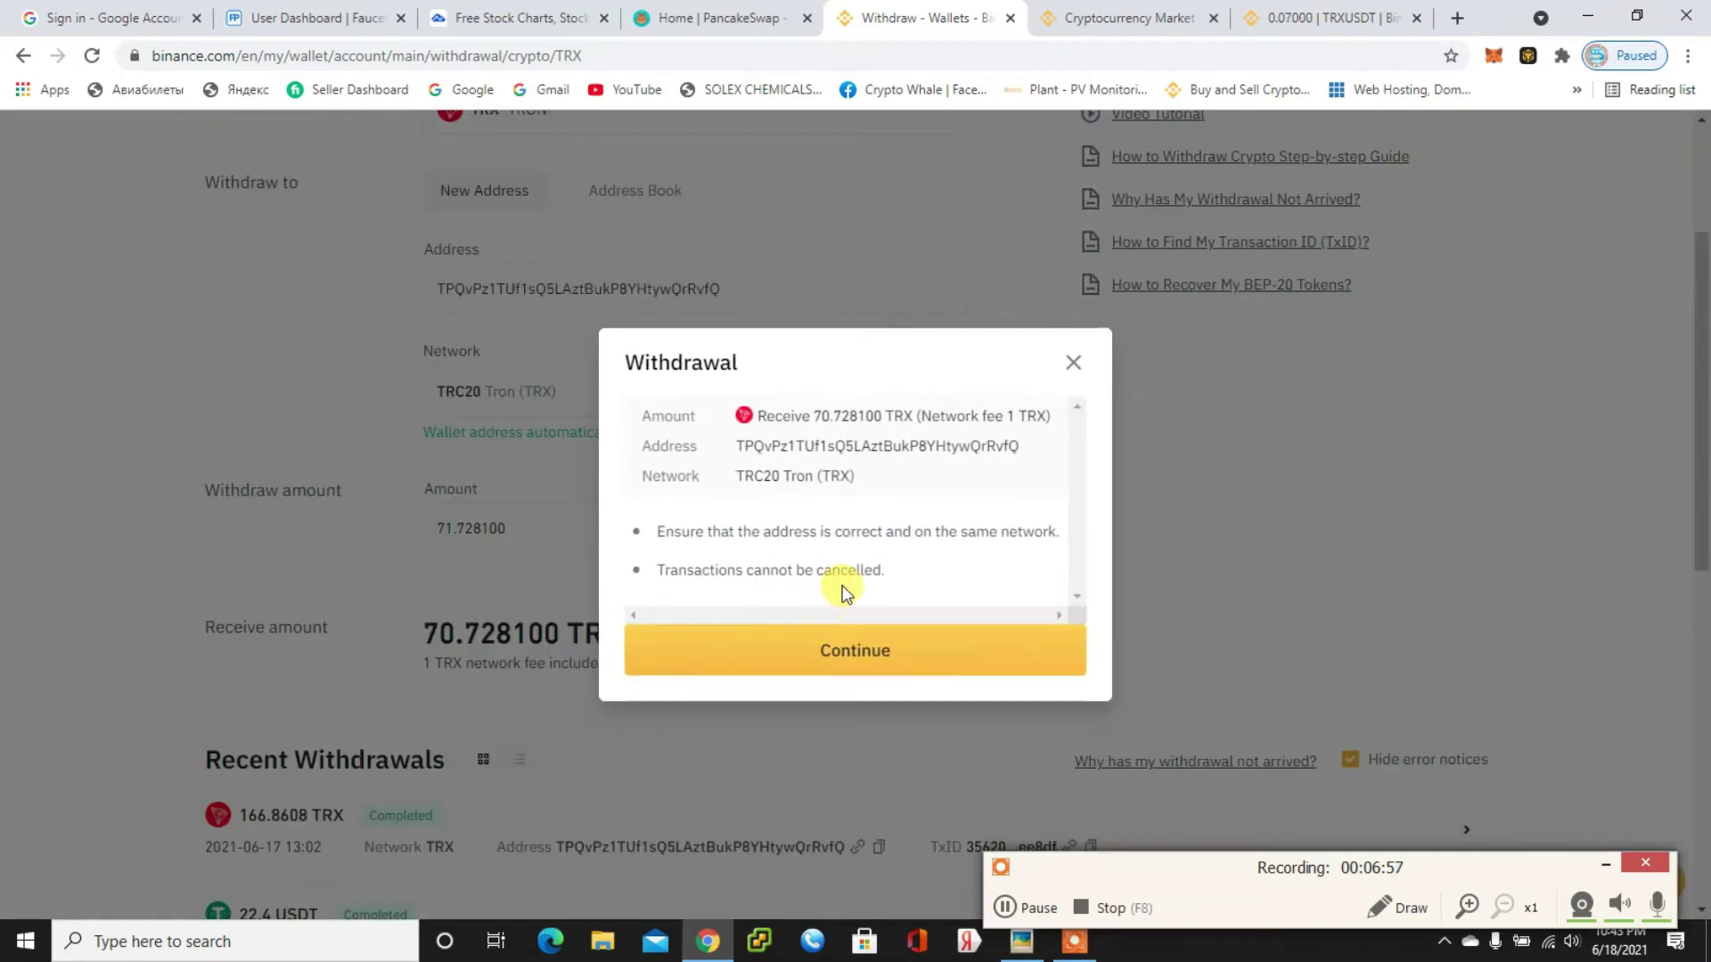
click(1004, 659)
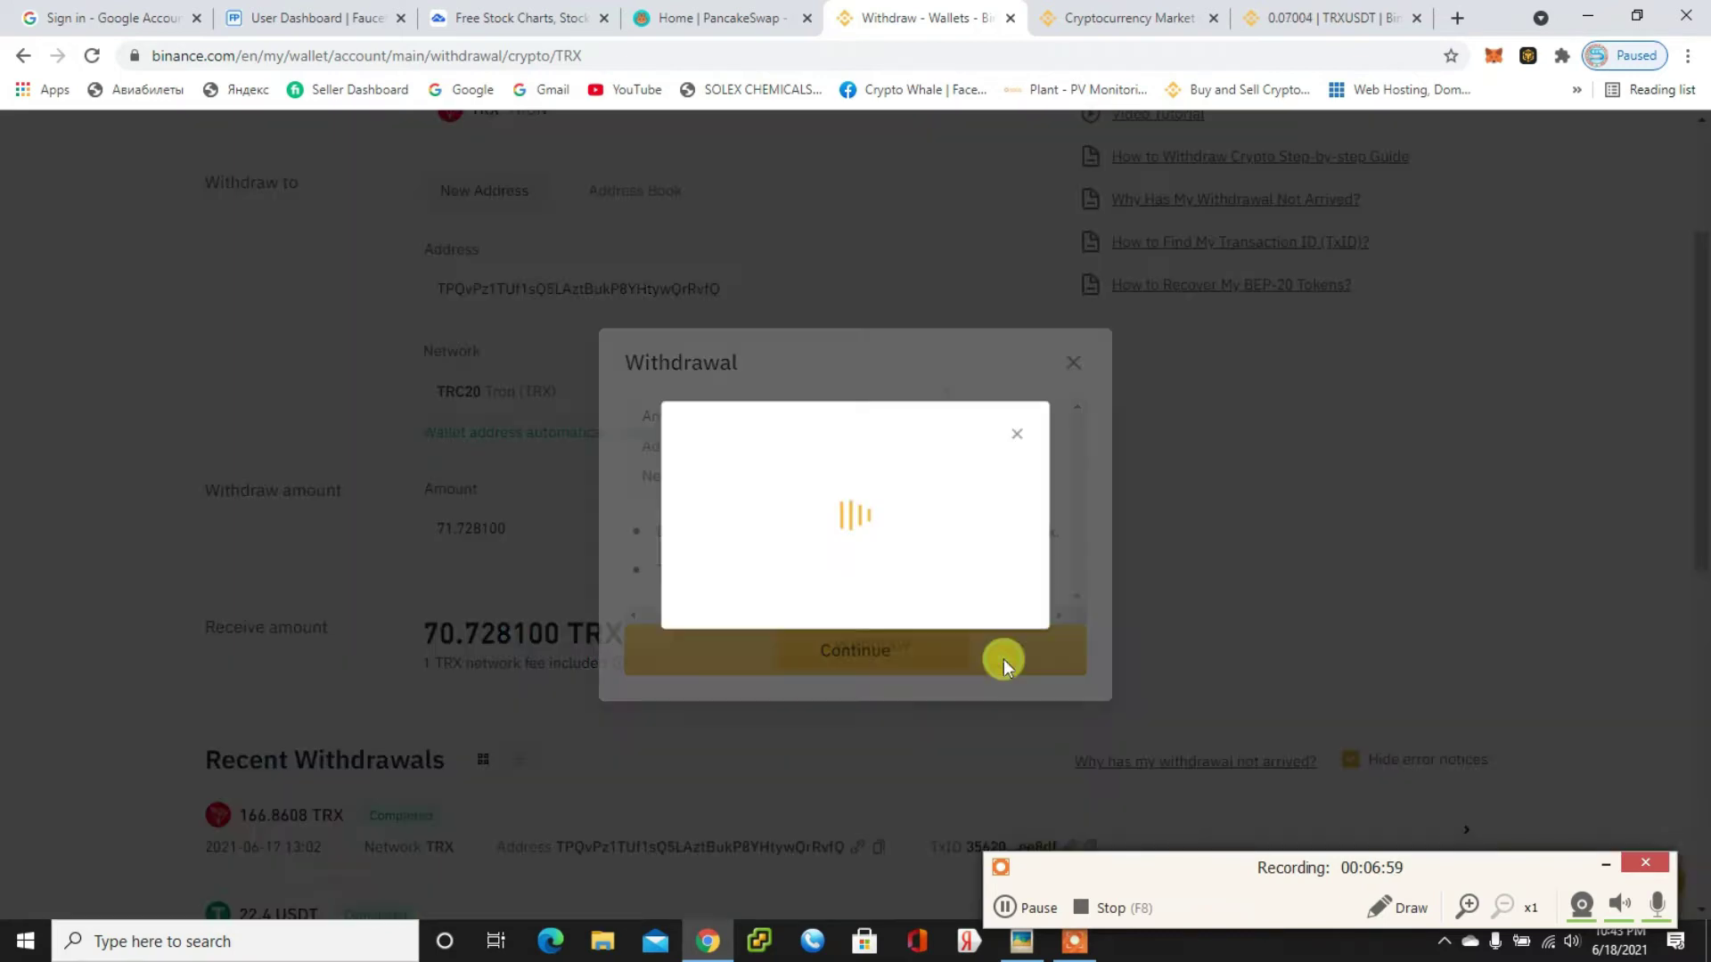
click(989, 484)
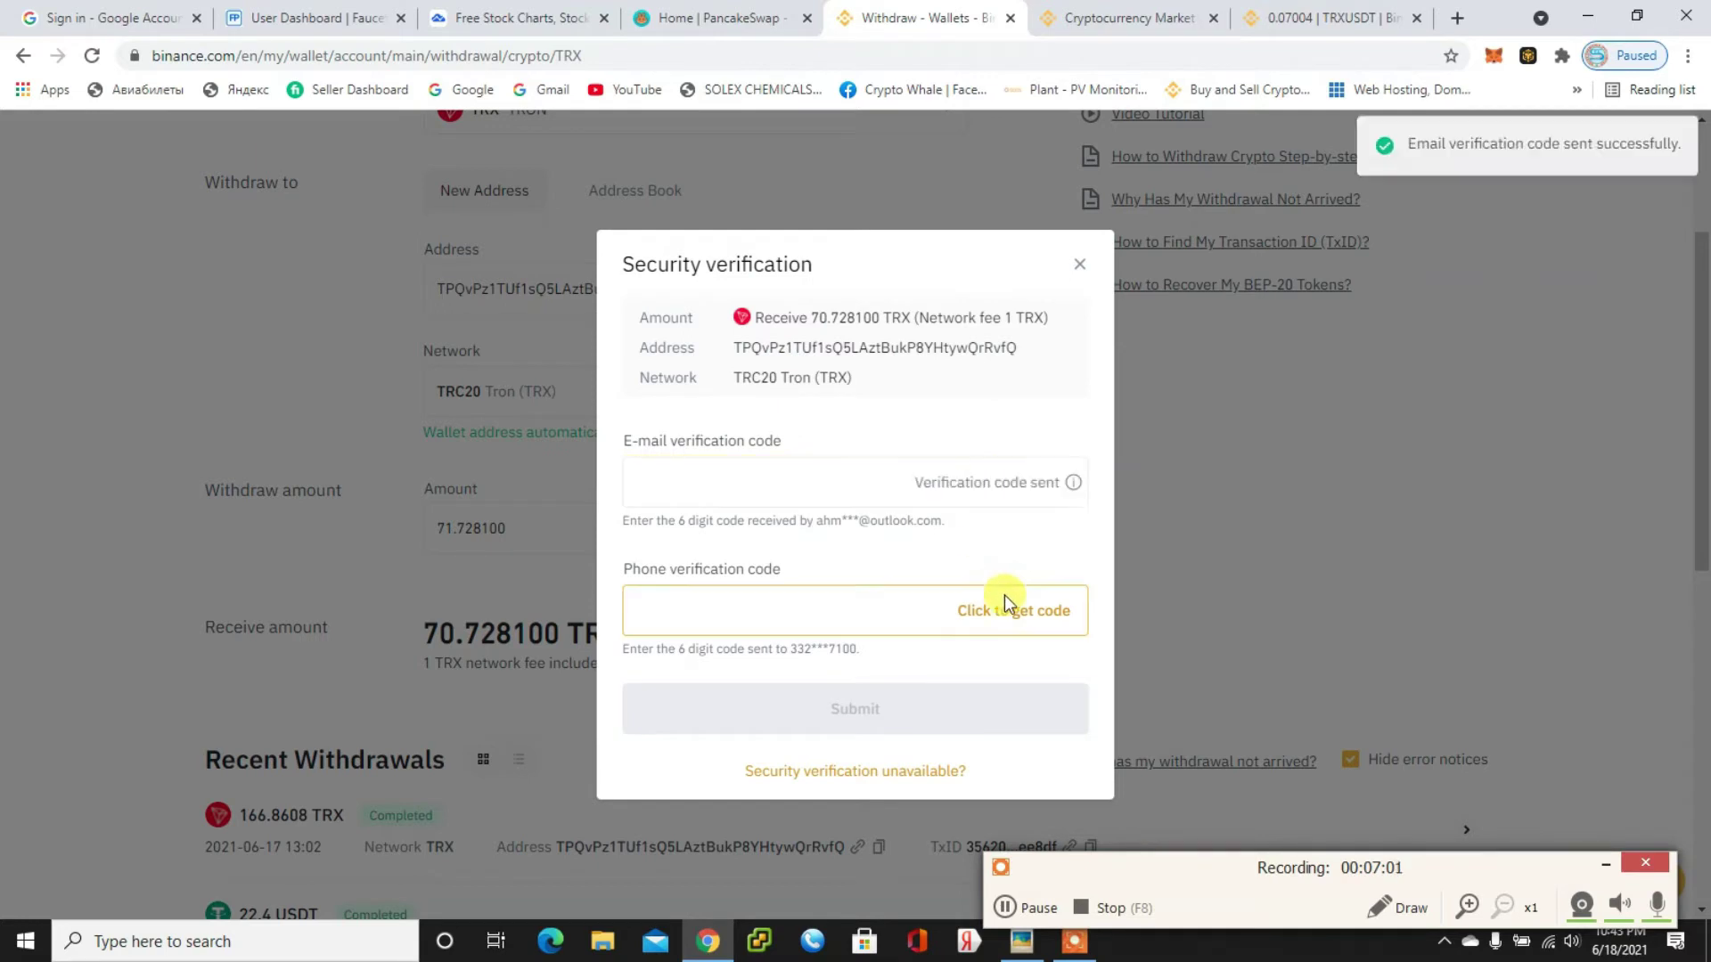
click(1013, 621)
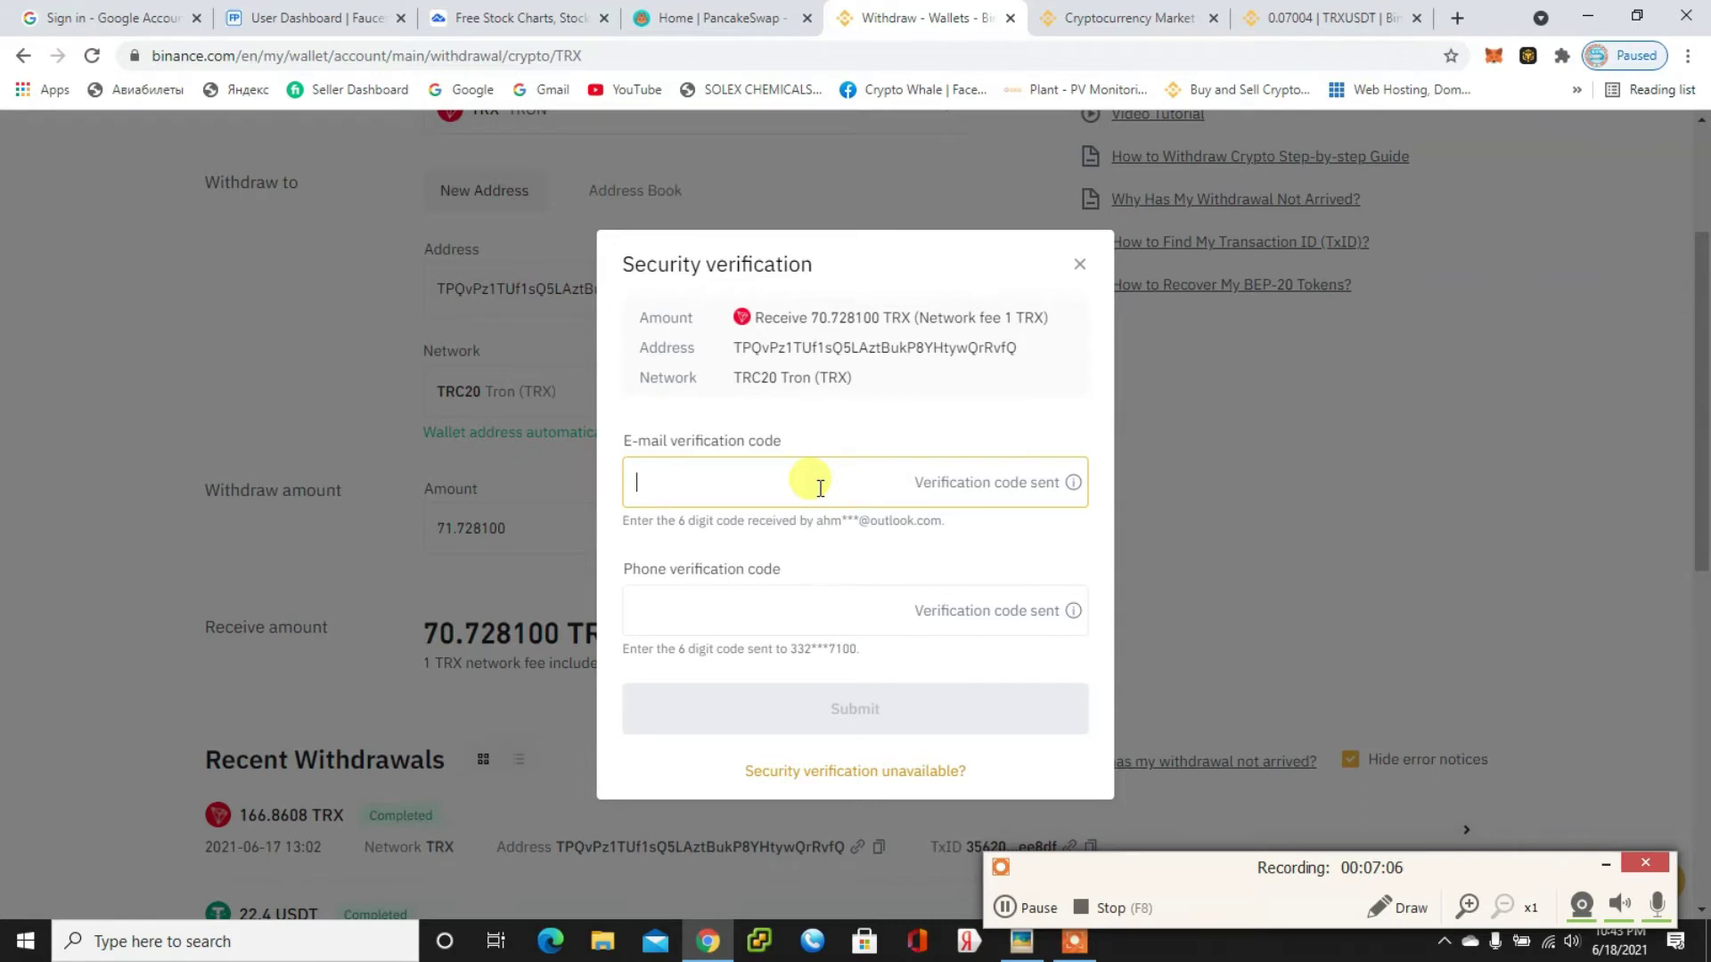
- Enter the phone verification code and the e-mail verification code in the security verification
click(968, 753)
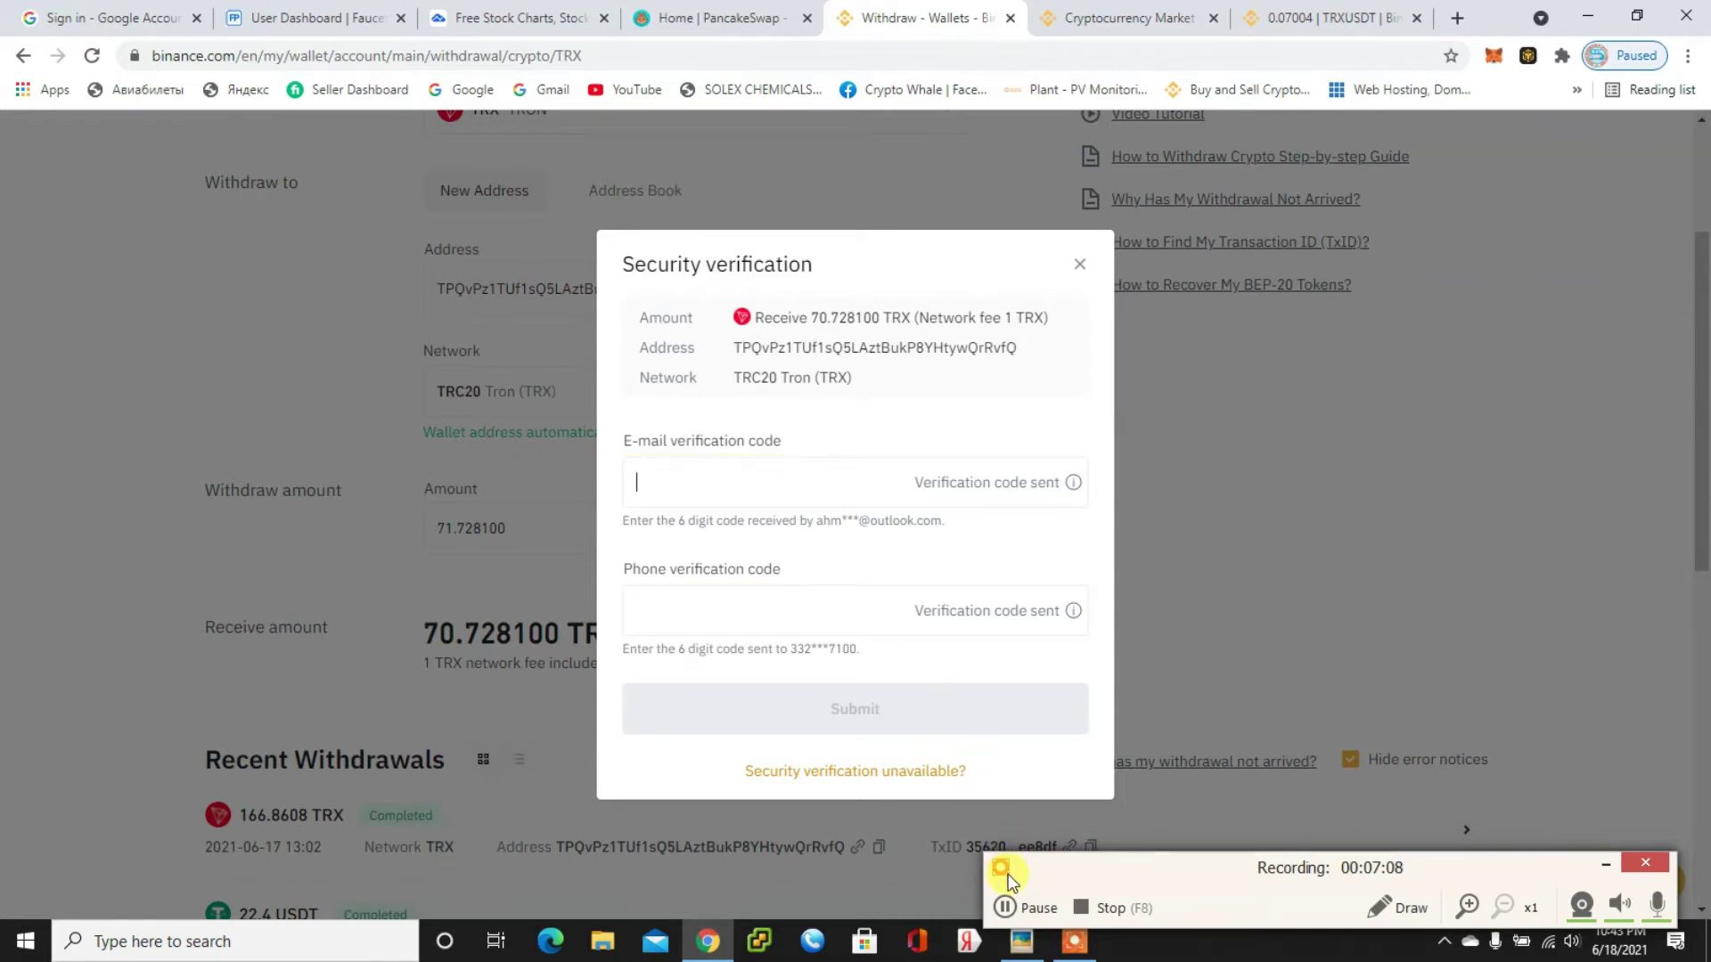
click(762, 601)
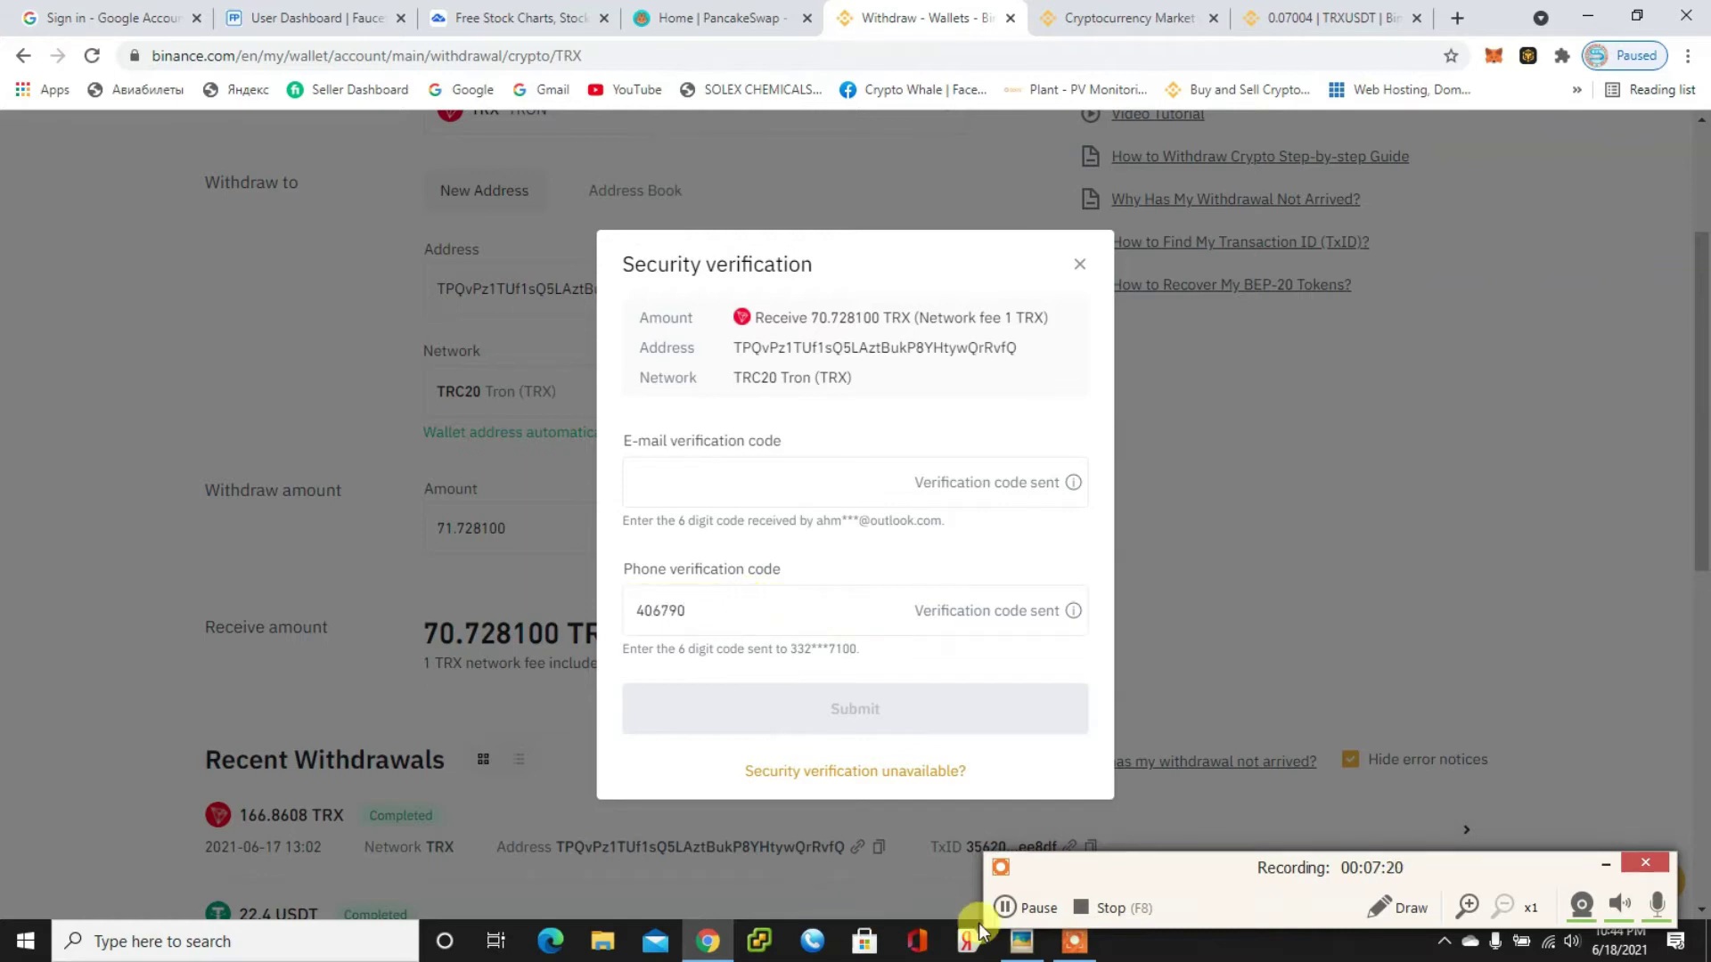
click(1005, 908)
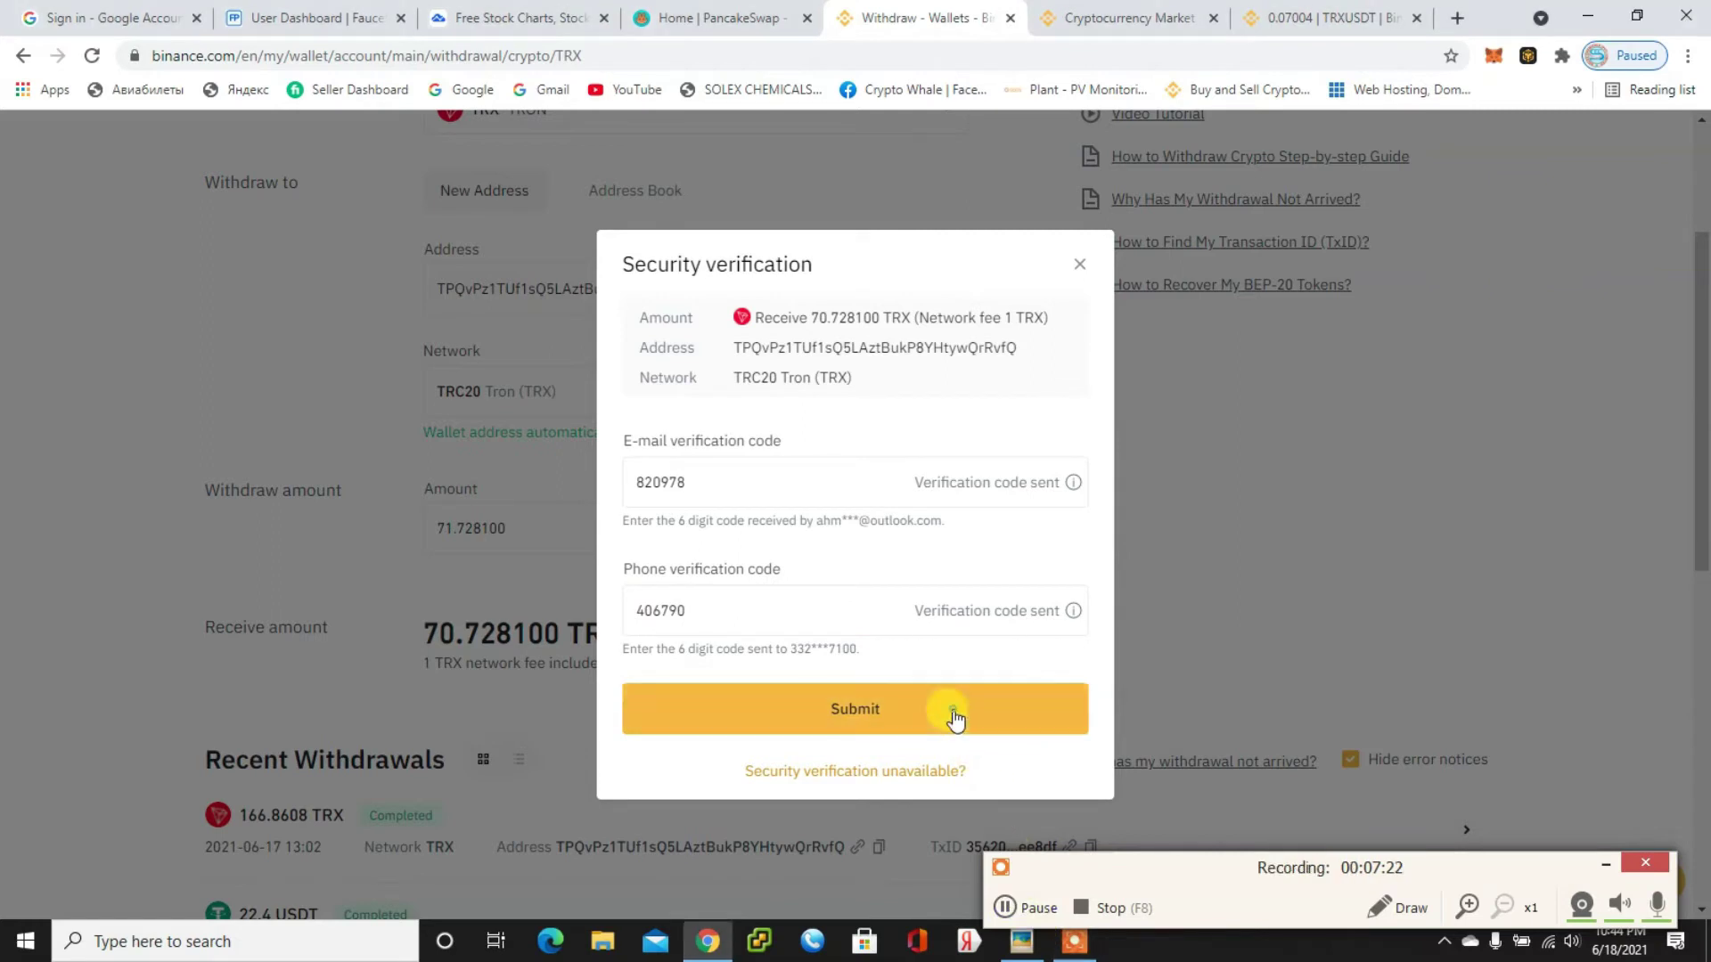
- Submit the withdrawal's security verification, complete the request, and review the recent TRX withdrawals
click(953, 714)
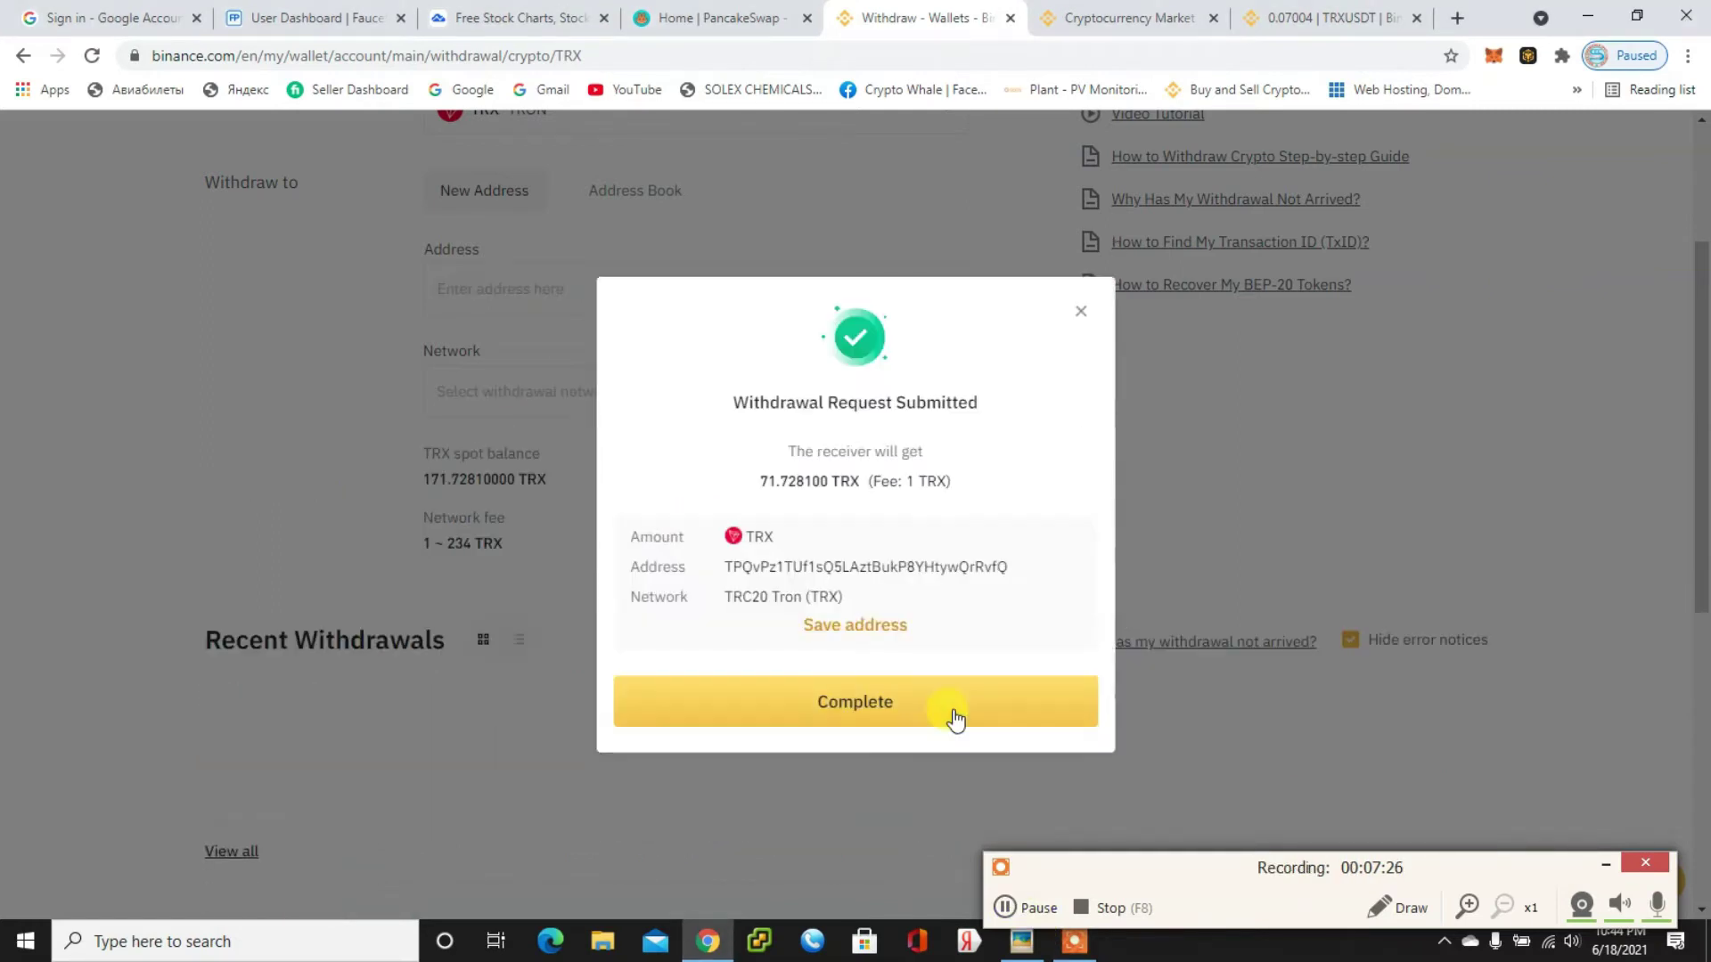
click(900, 690)
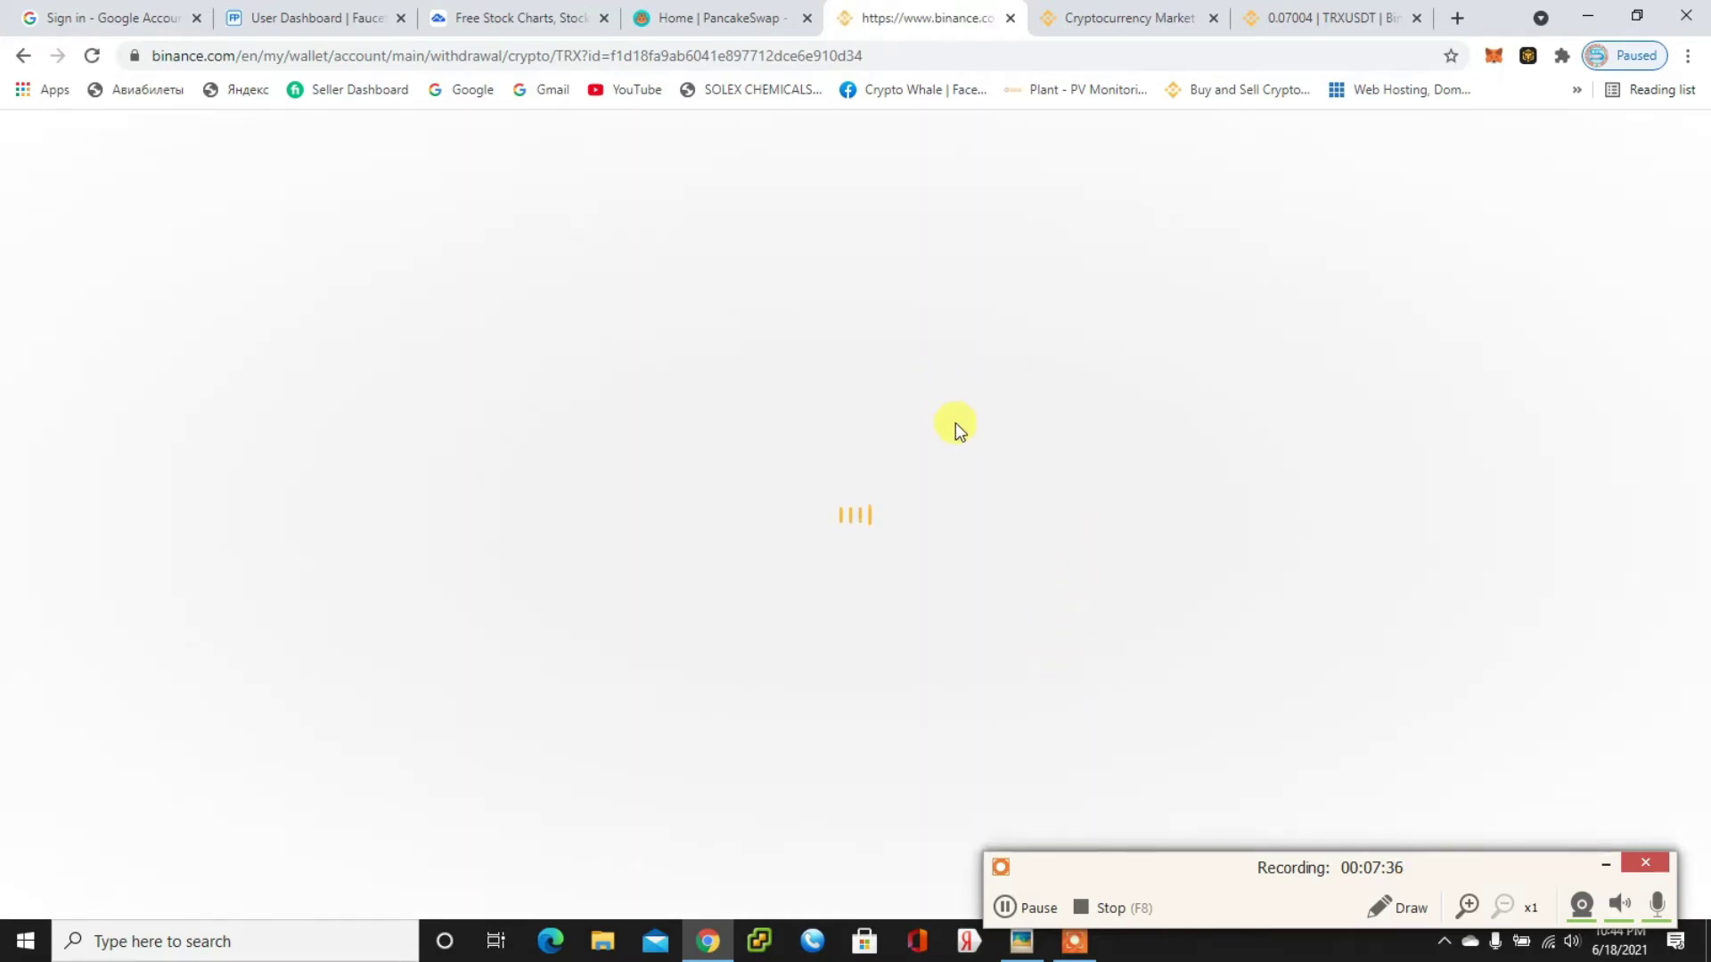
click(1004, 908)
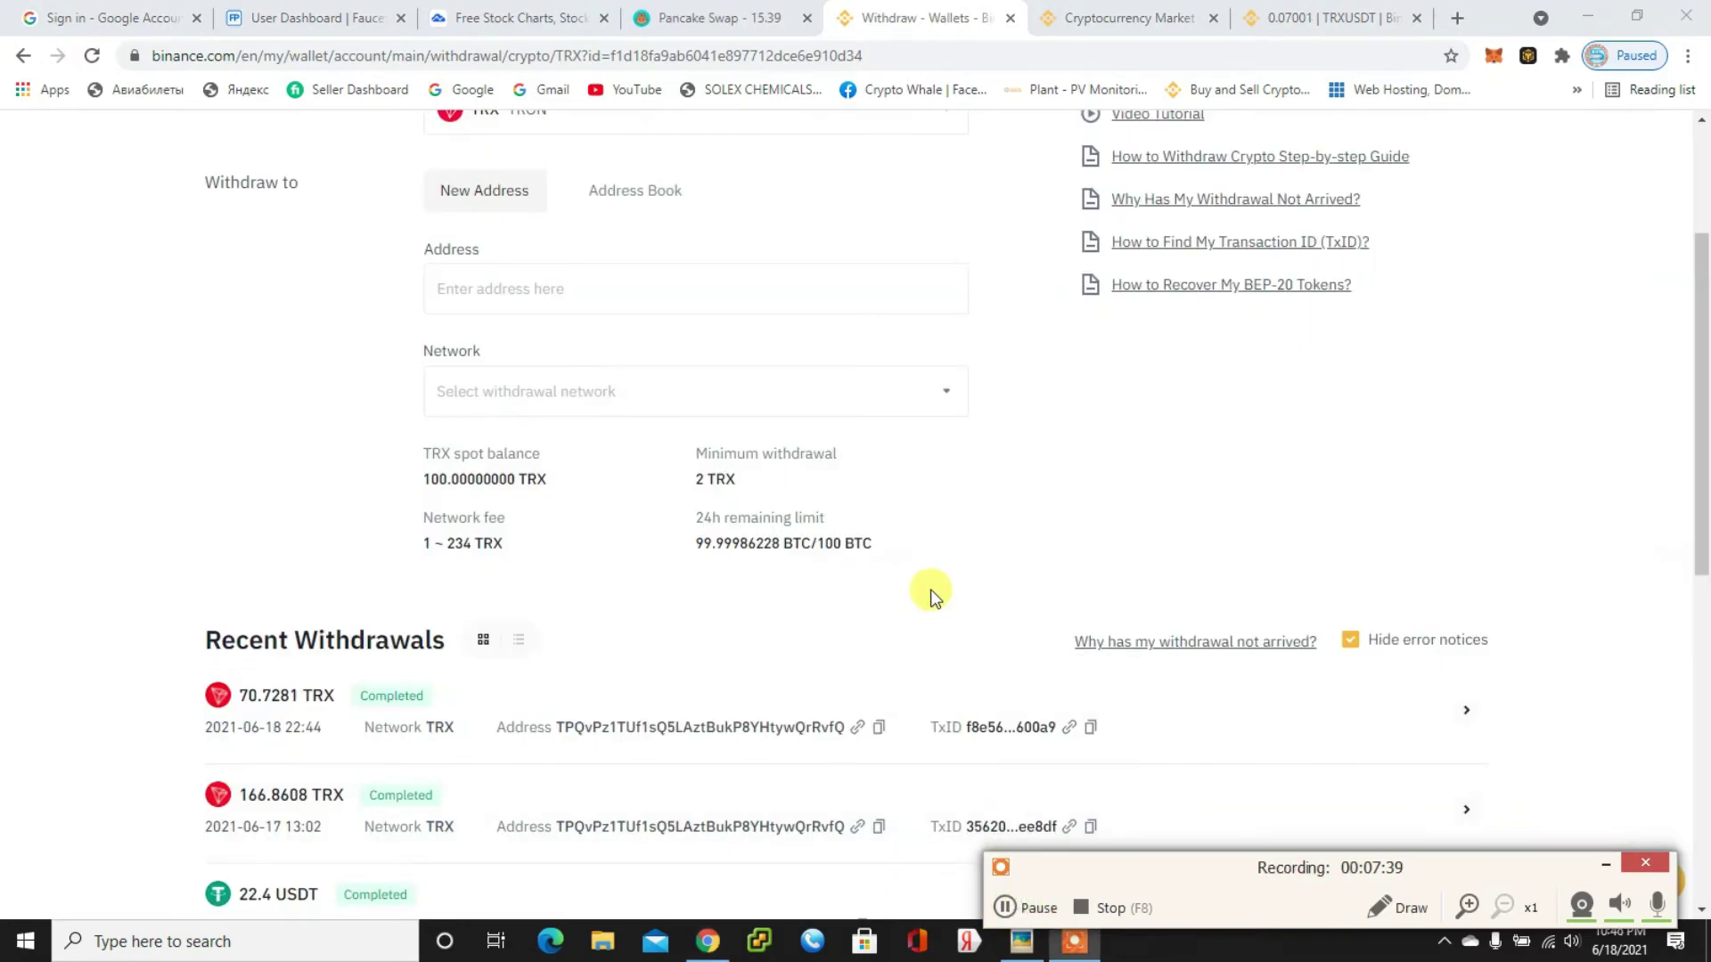
scroll(931, 595, down, 3)
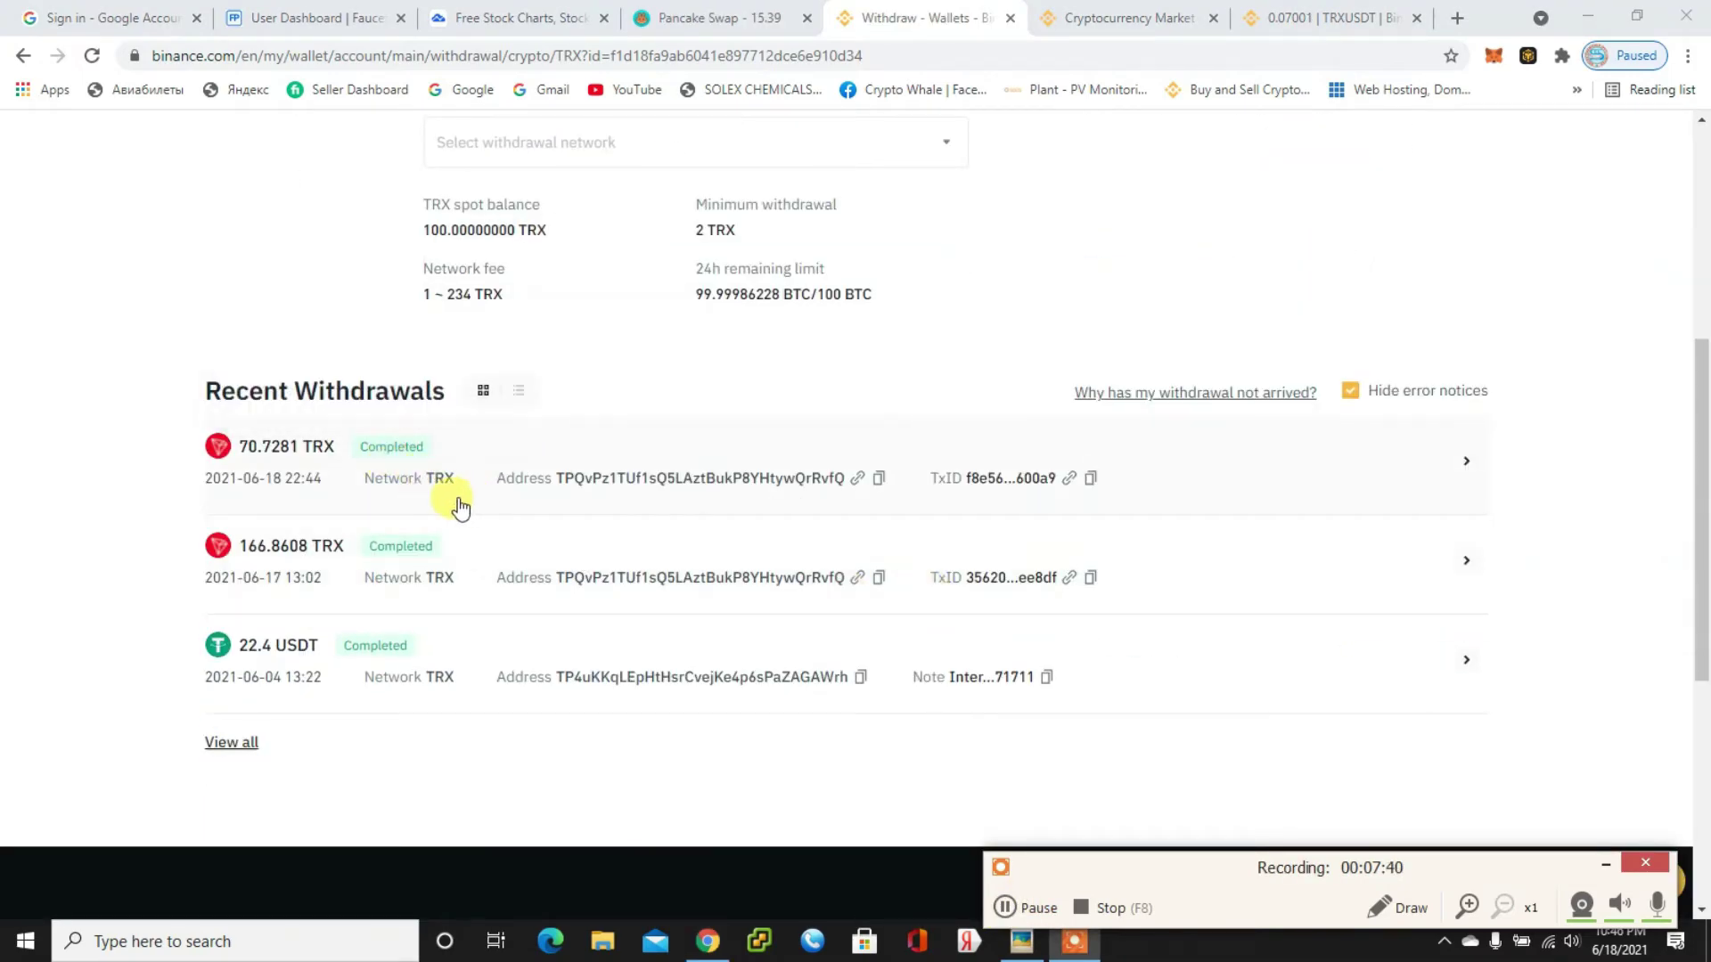
scroll(550, 510, up, 5)
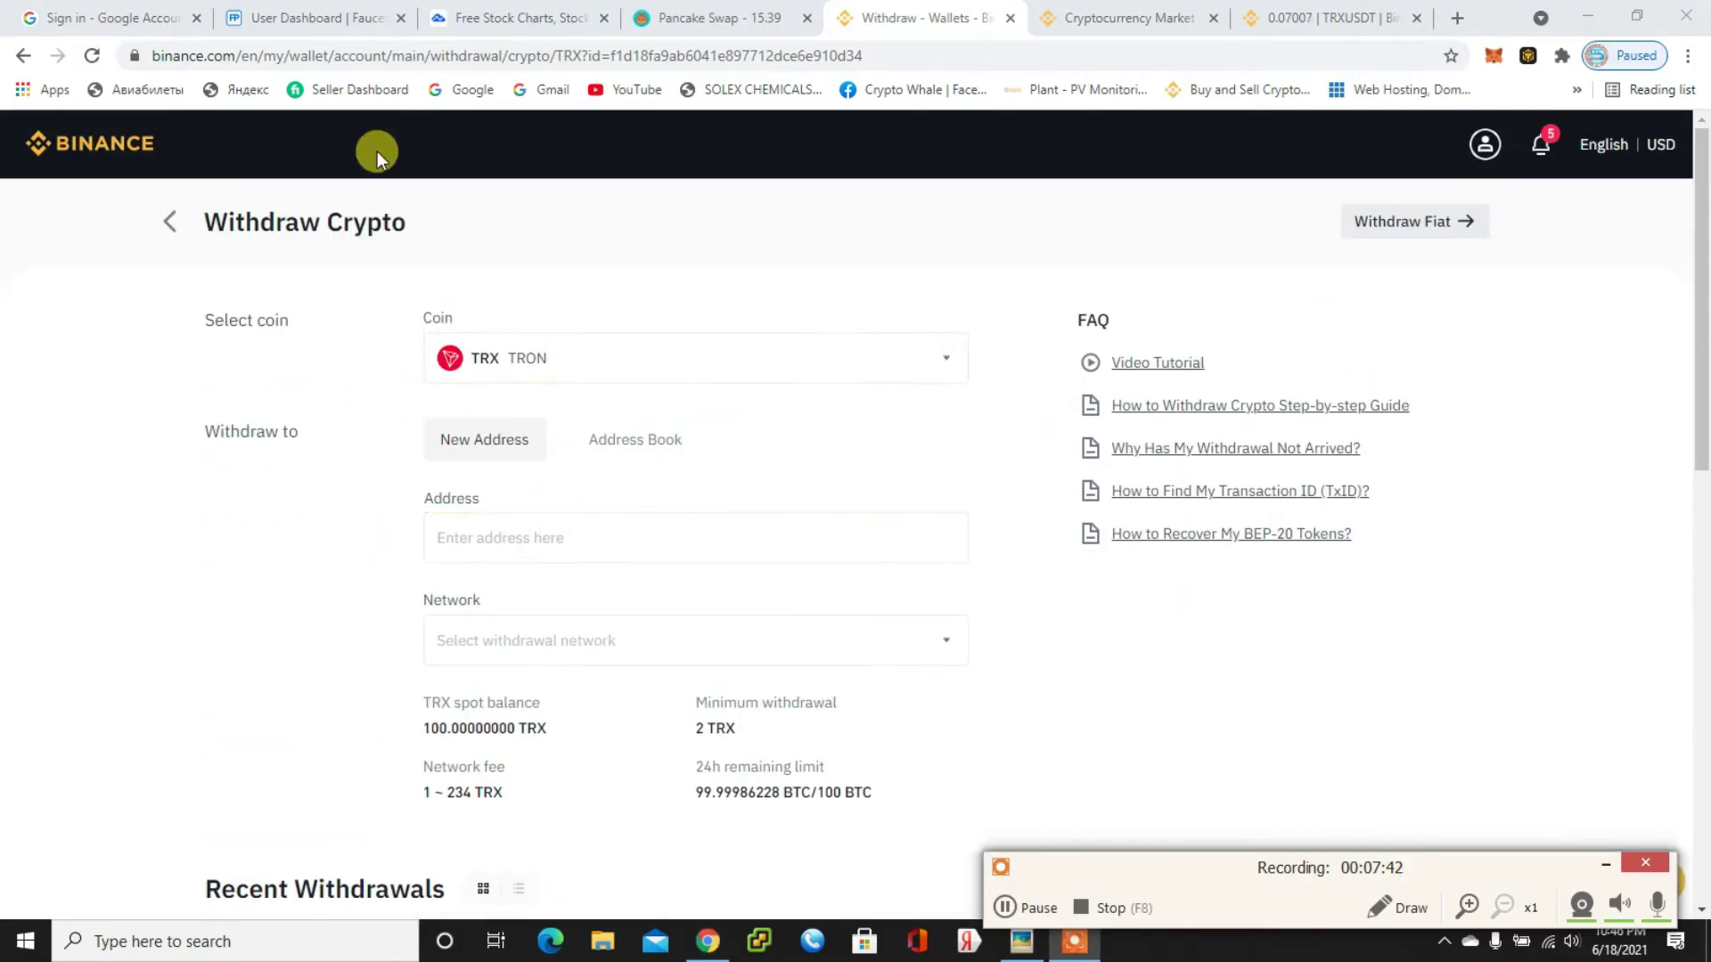
- Switch to the FaucetPay dashboard and open its Coin Swap page
click(314, 18)
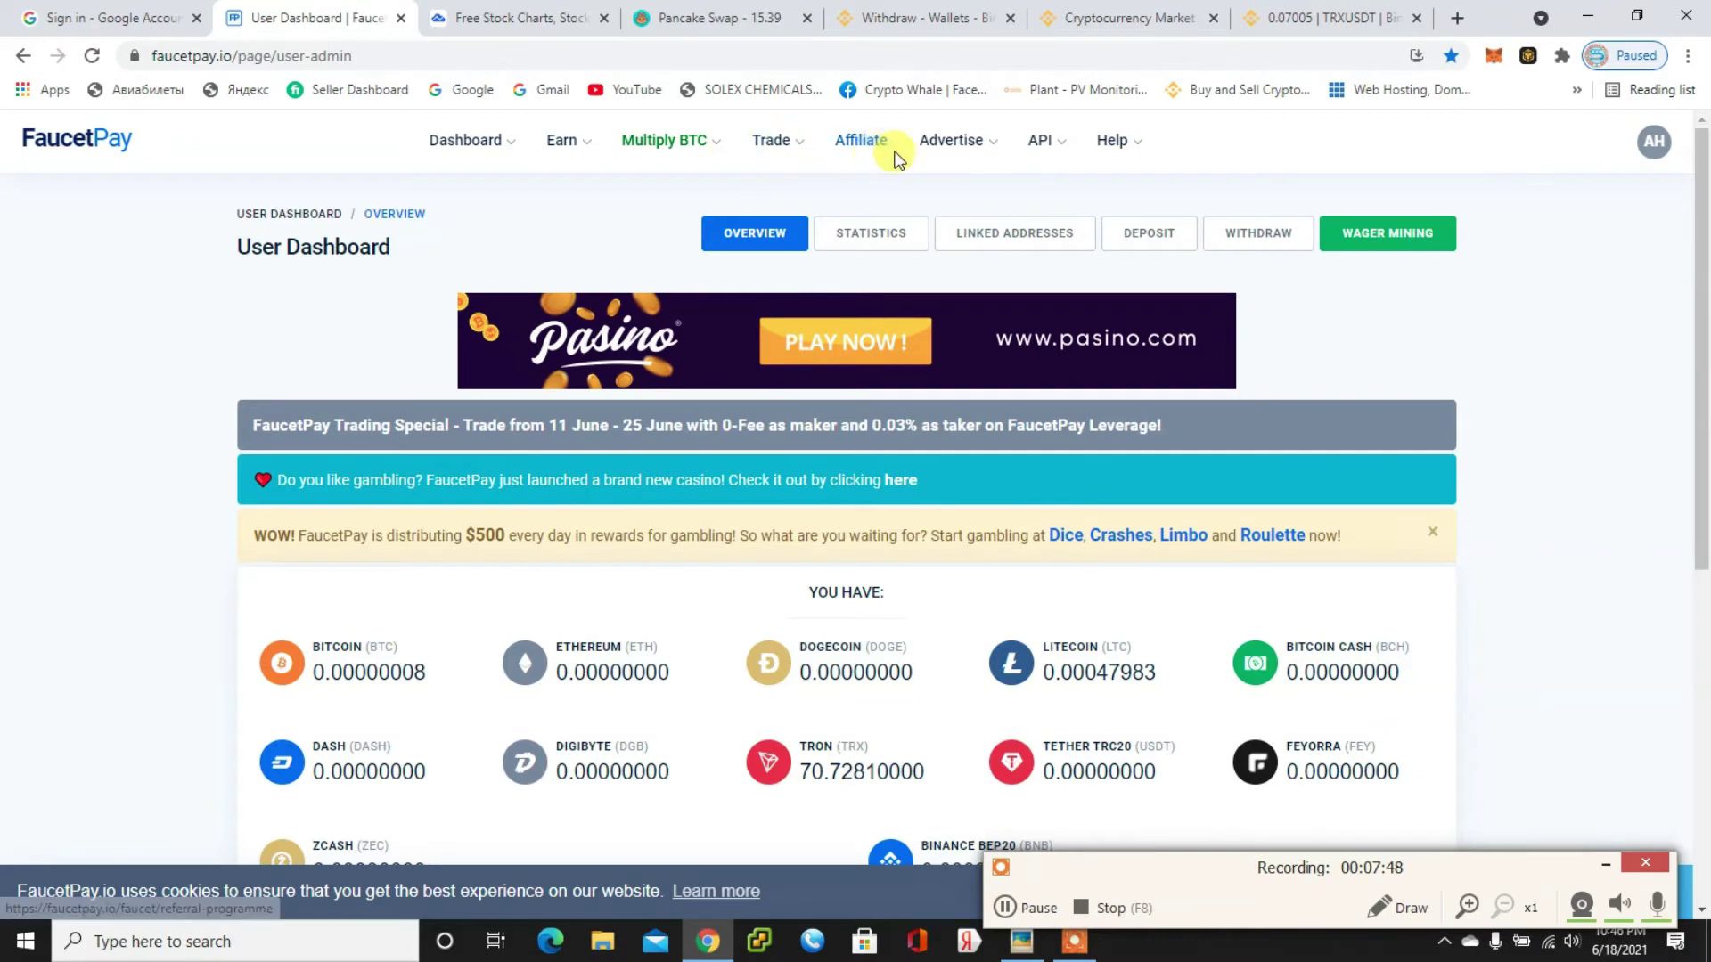
click(796, 145)
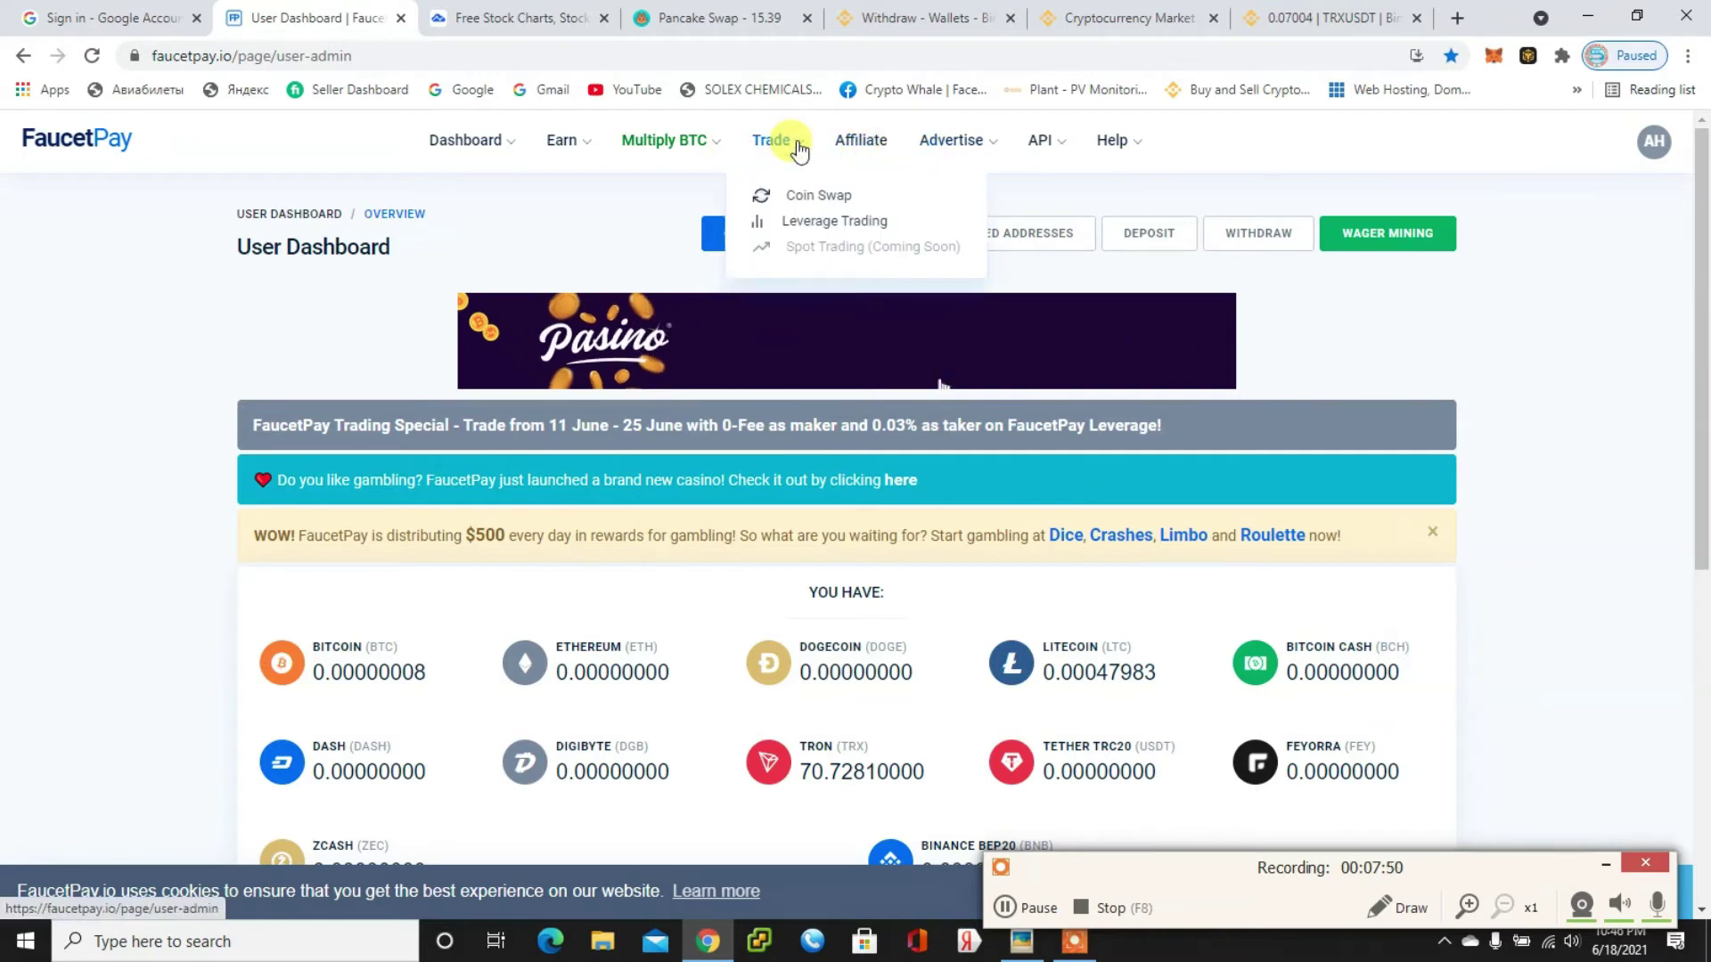
click(800, 202)
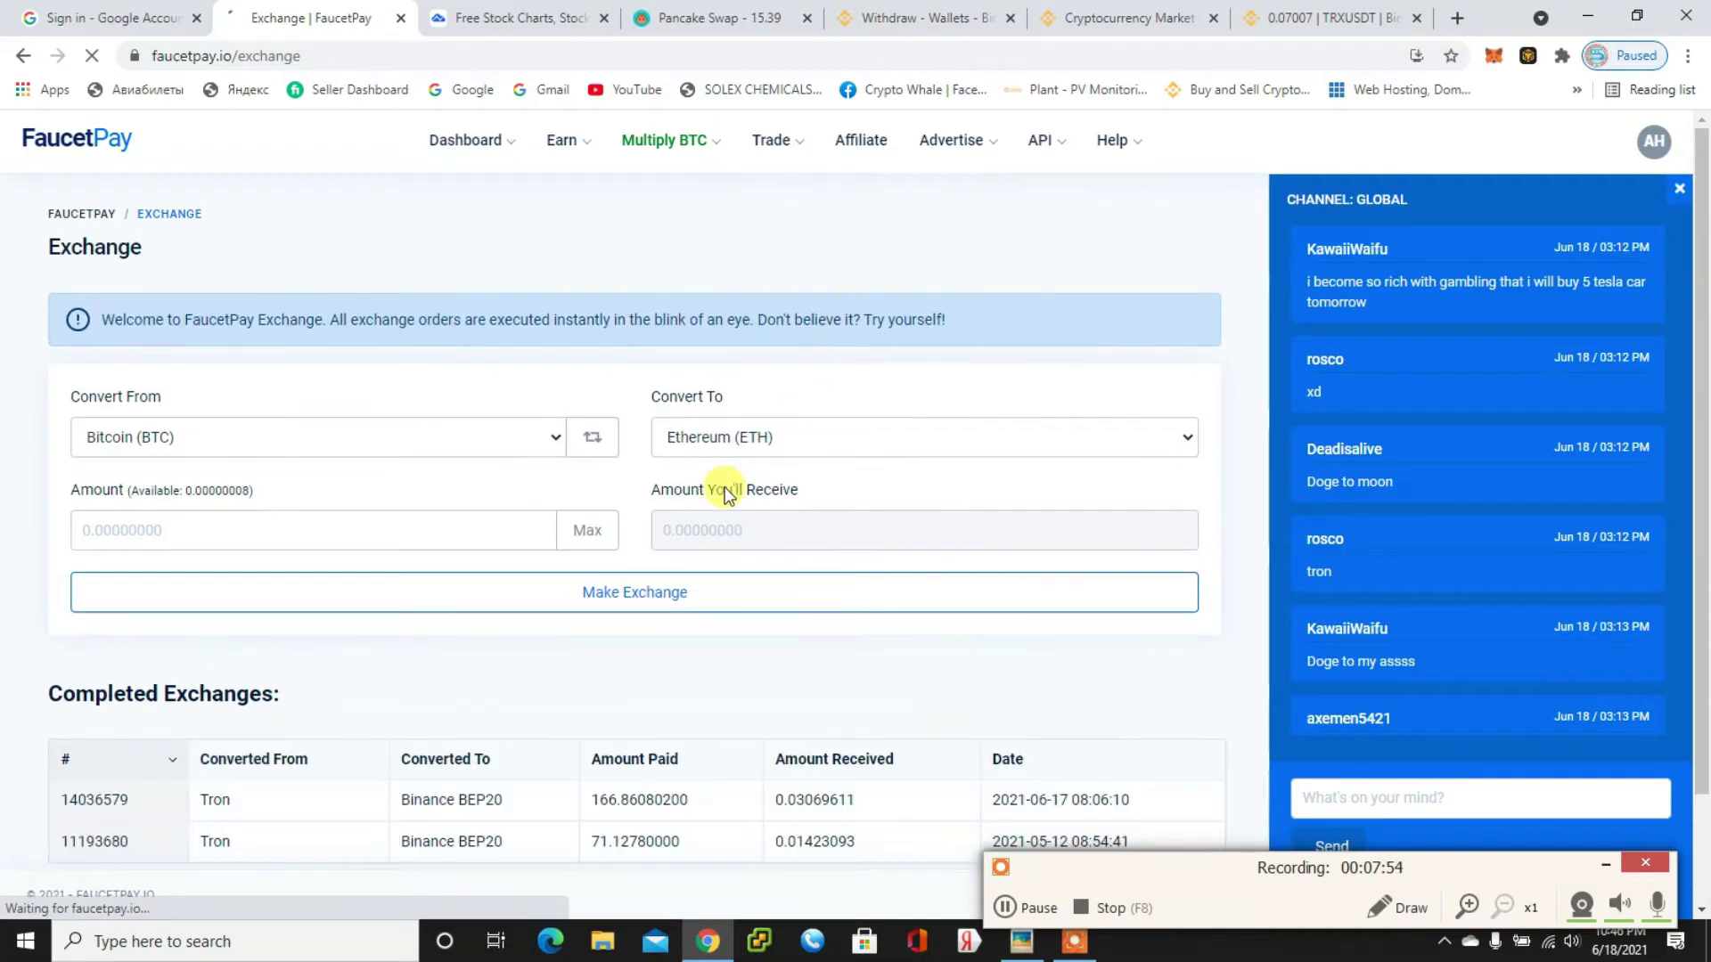
- Exchange the maximum available amount of Tron (TRX), 70.72810000, for Binance BEP20 (BNB)
click(488, 436)
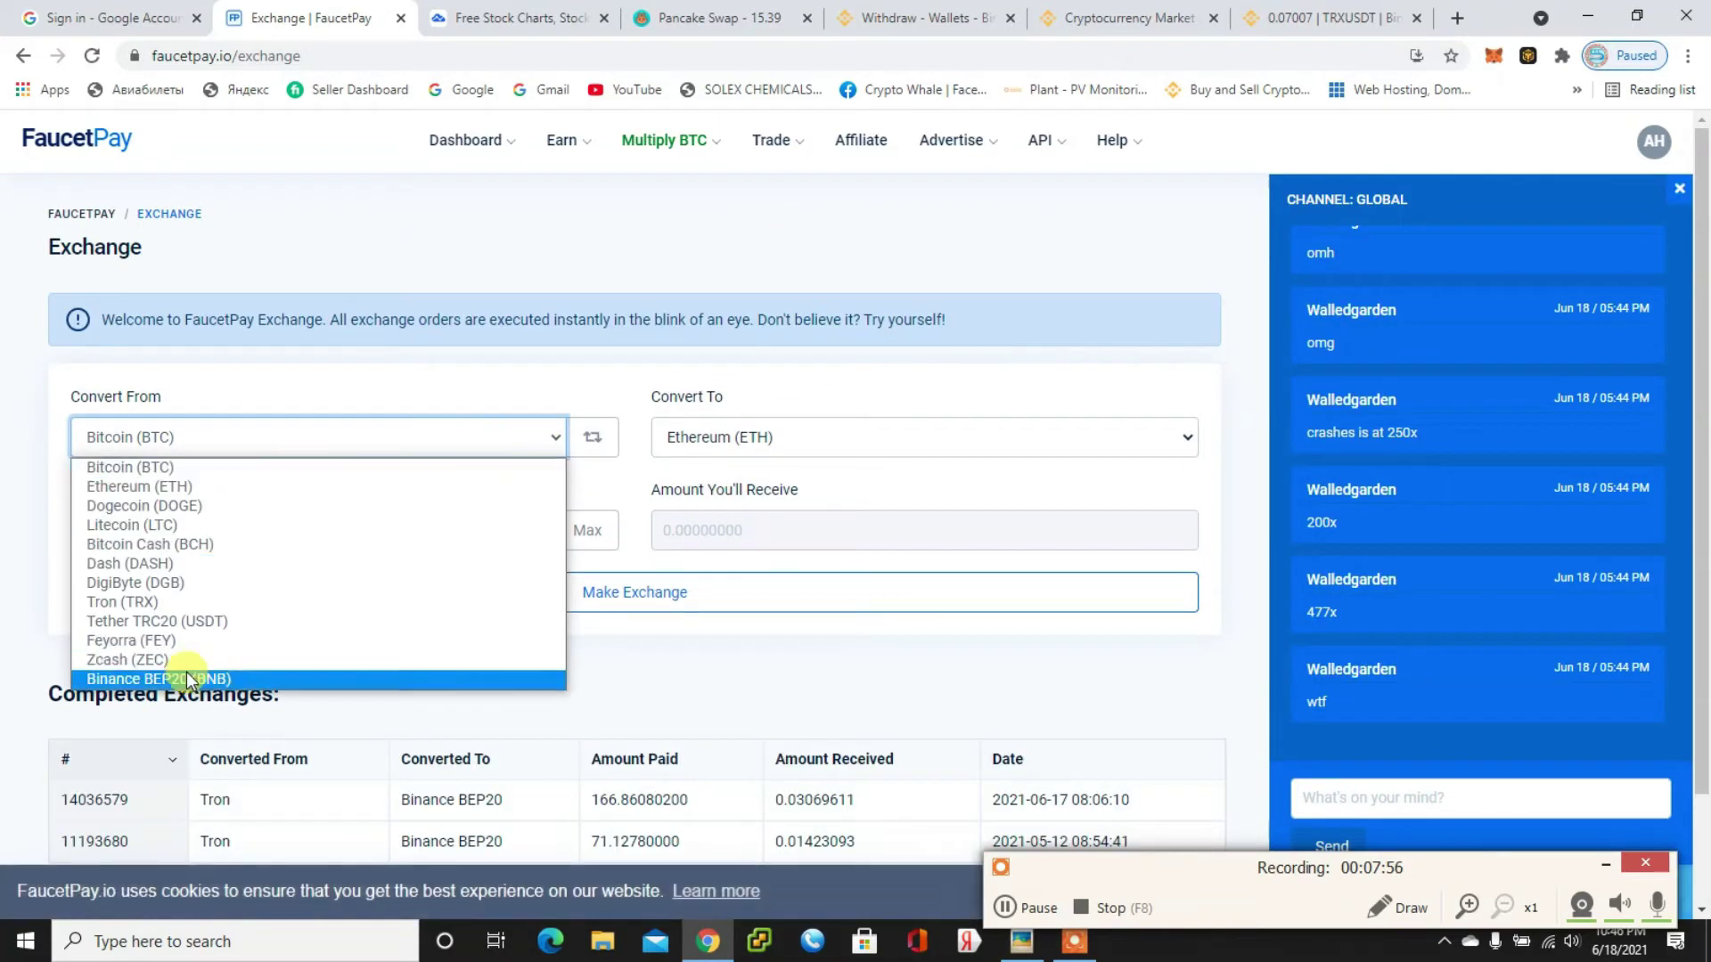
click(143, 603)
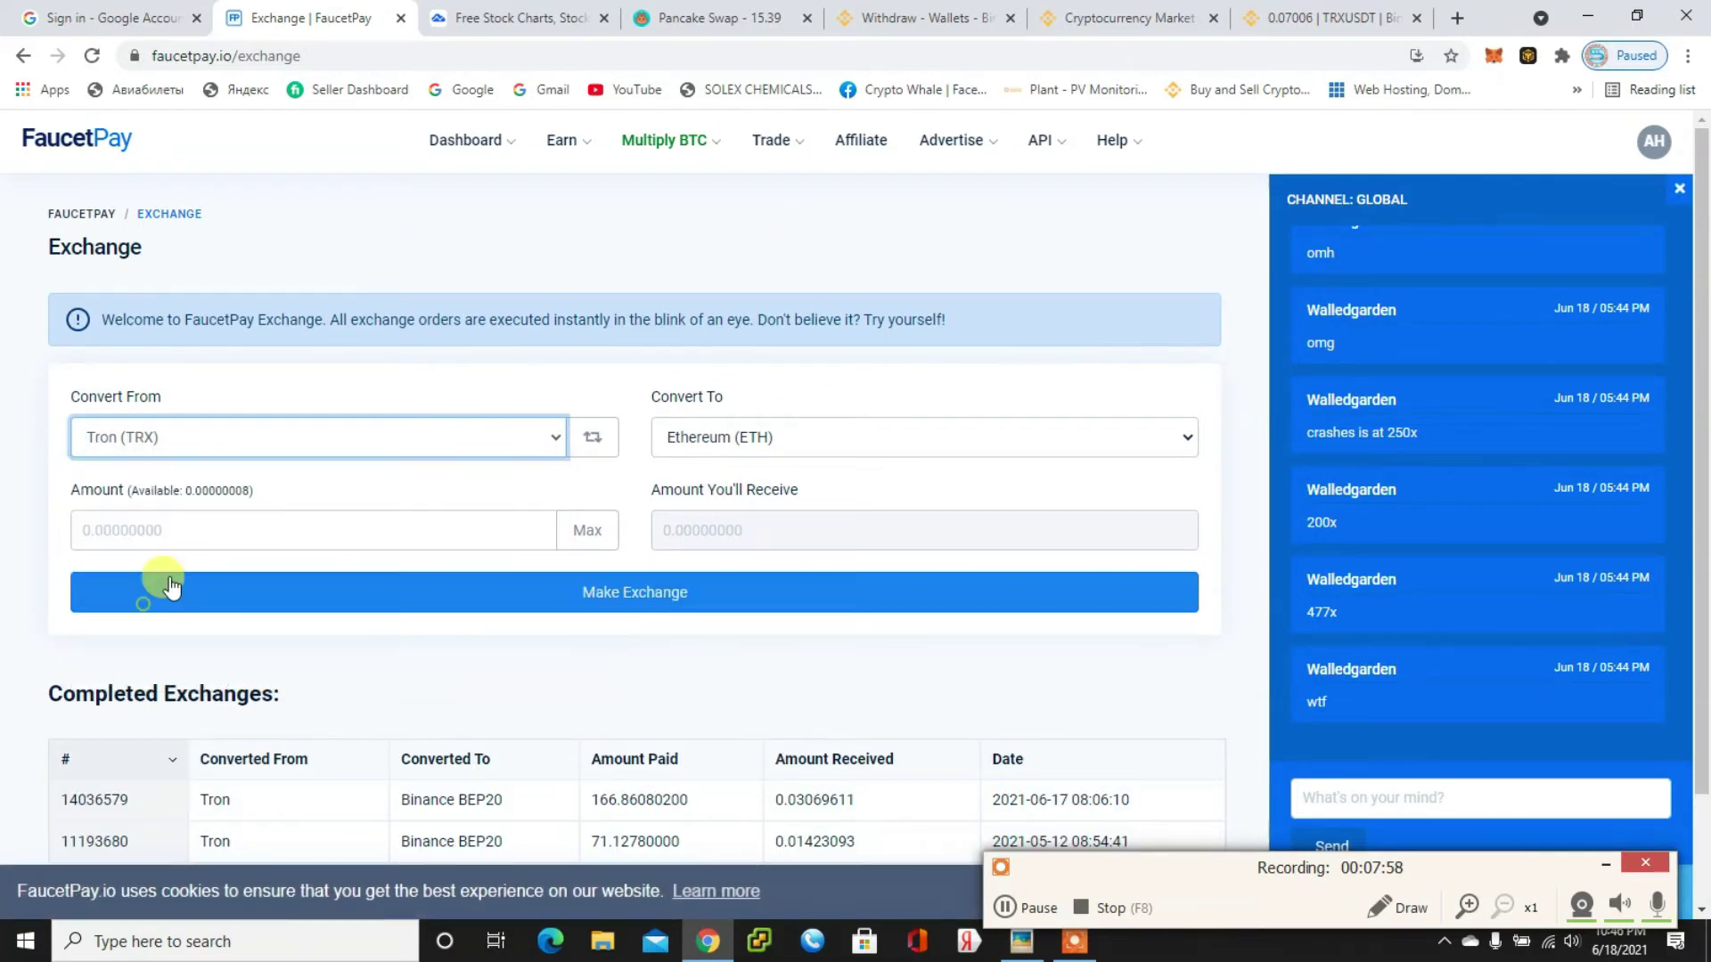
click(823, 435)
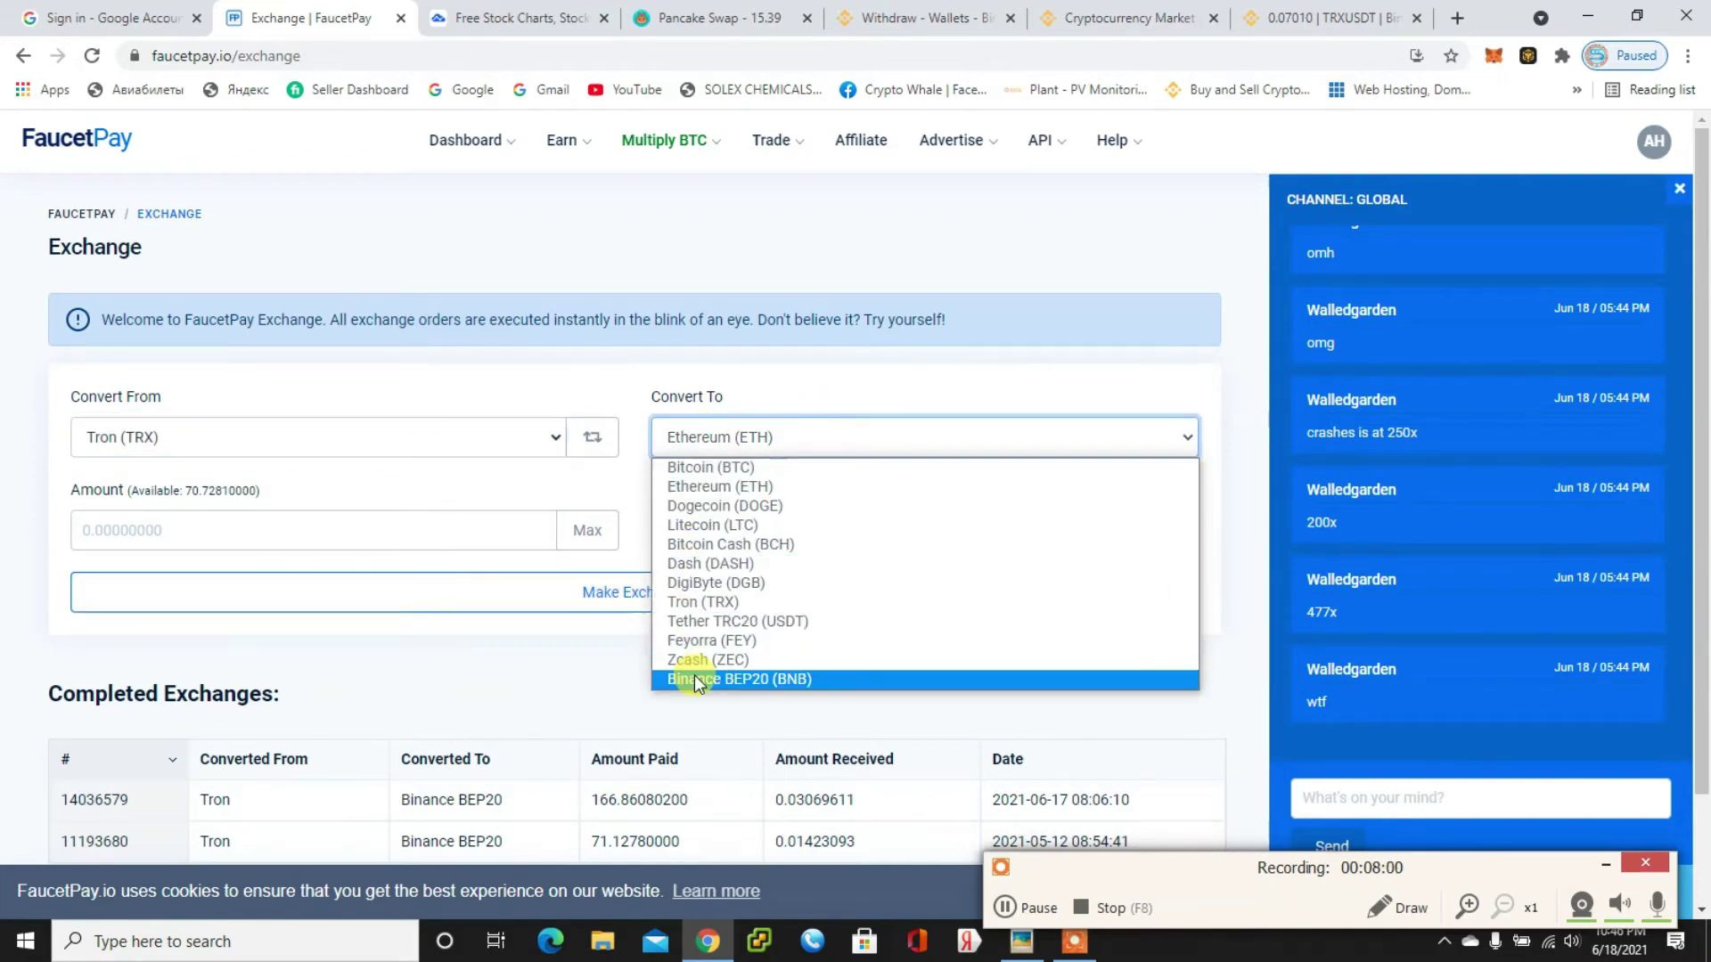
click(685, 678)
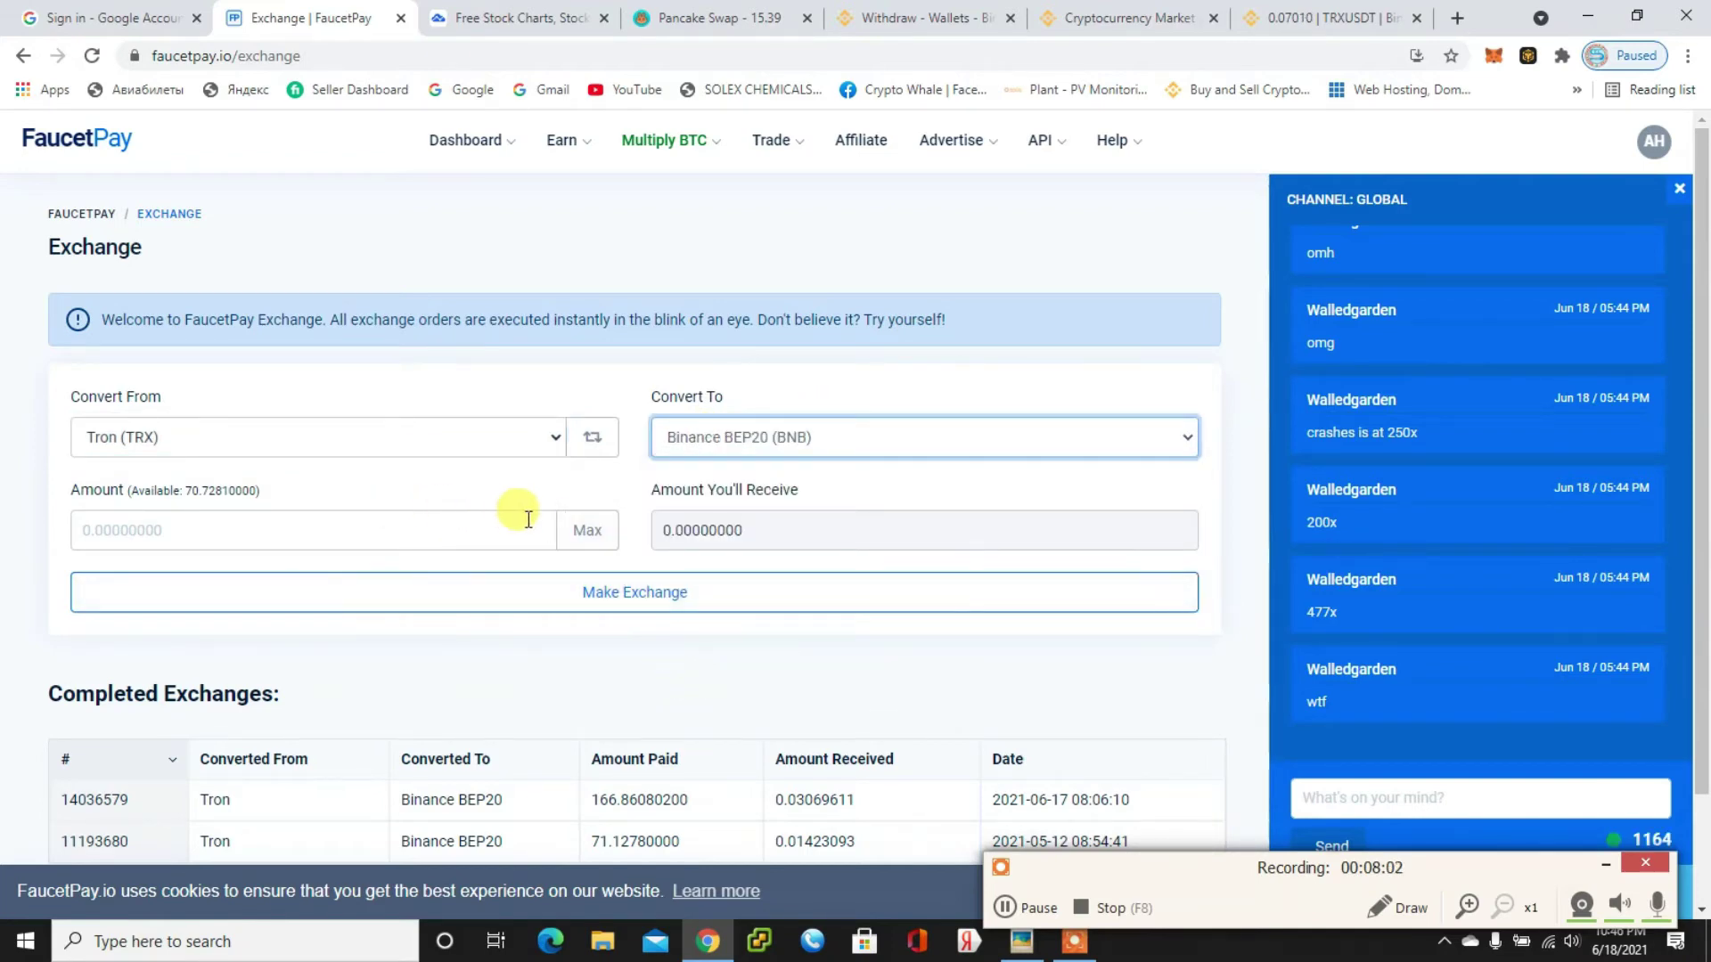
click(584, 530)
click(623, 599)
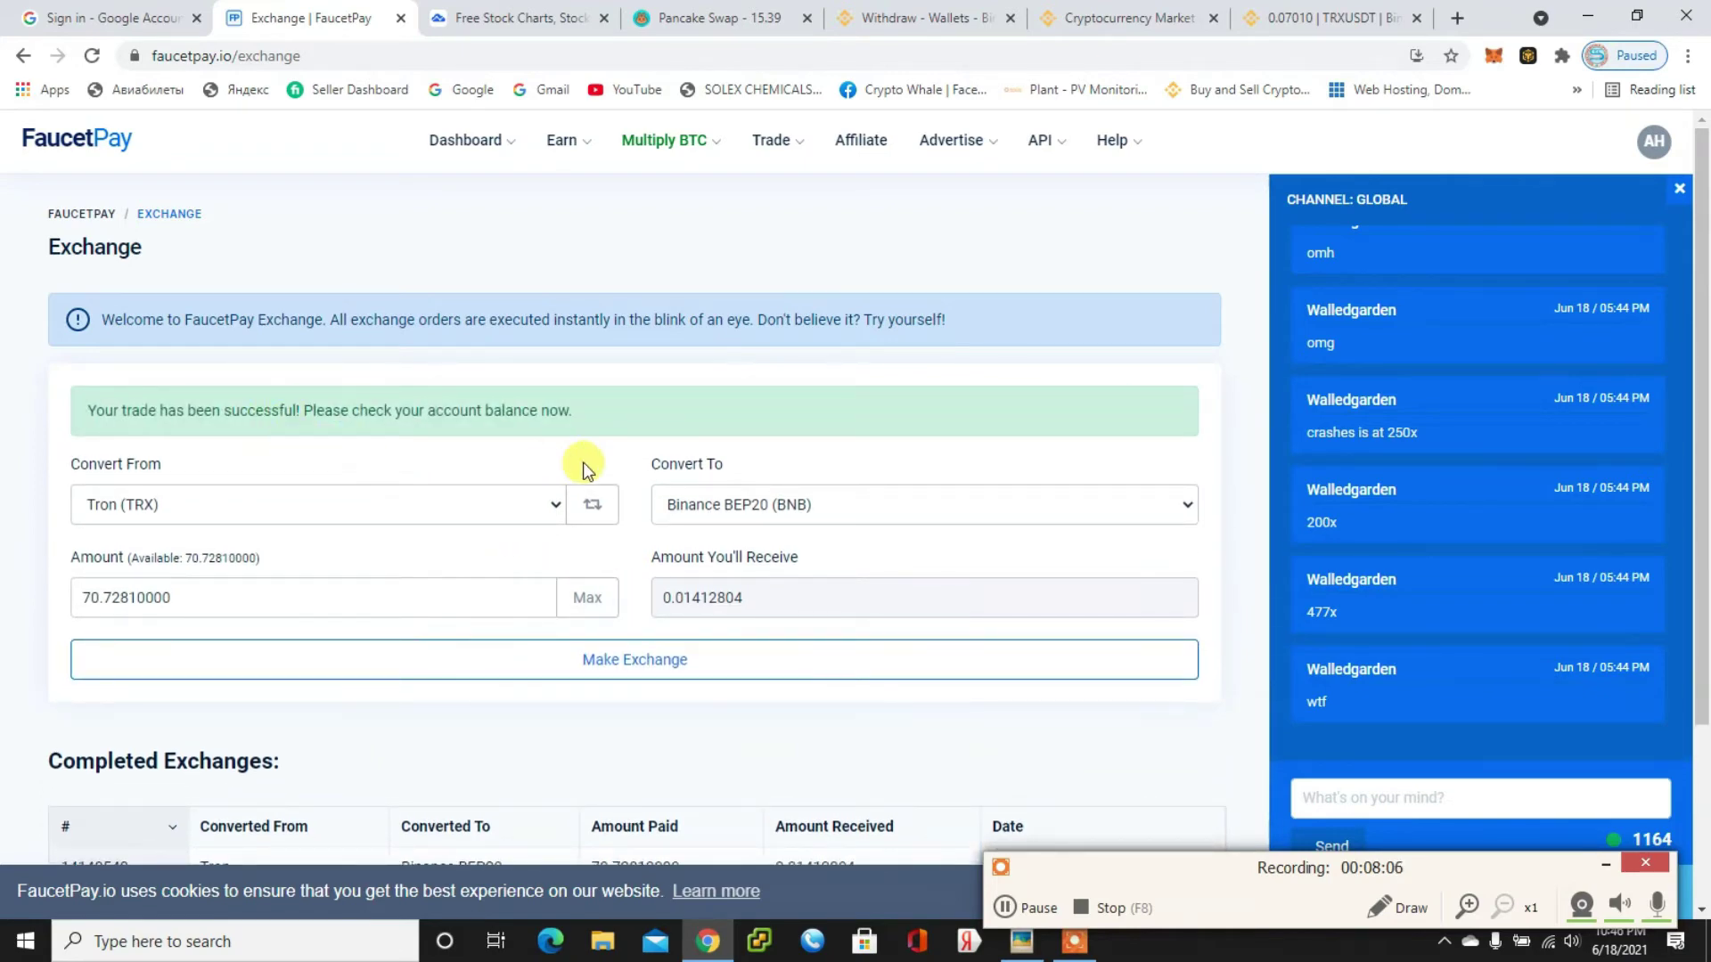
scroll(583, 466, down, 3)
scroll(584, 468, up, 3)
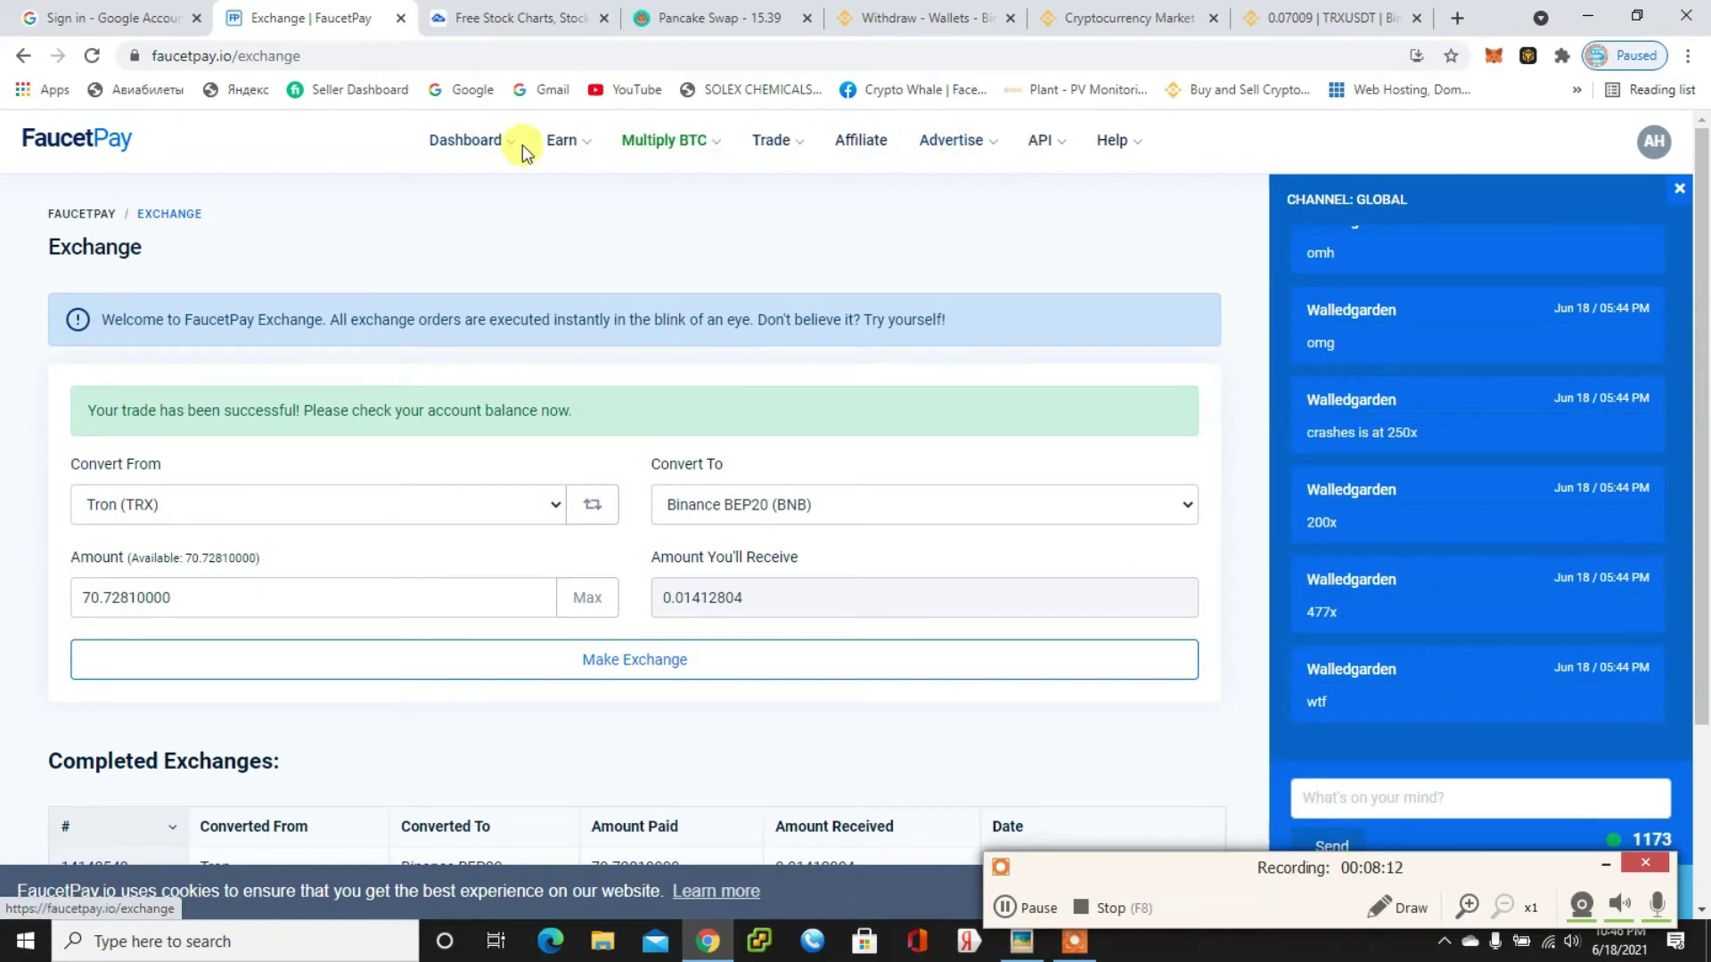
- Return to the FaucetPay user dashboard and open the withdrawal forms
click(465, 141)
click(511, 194)
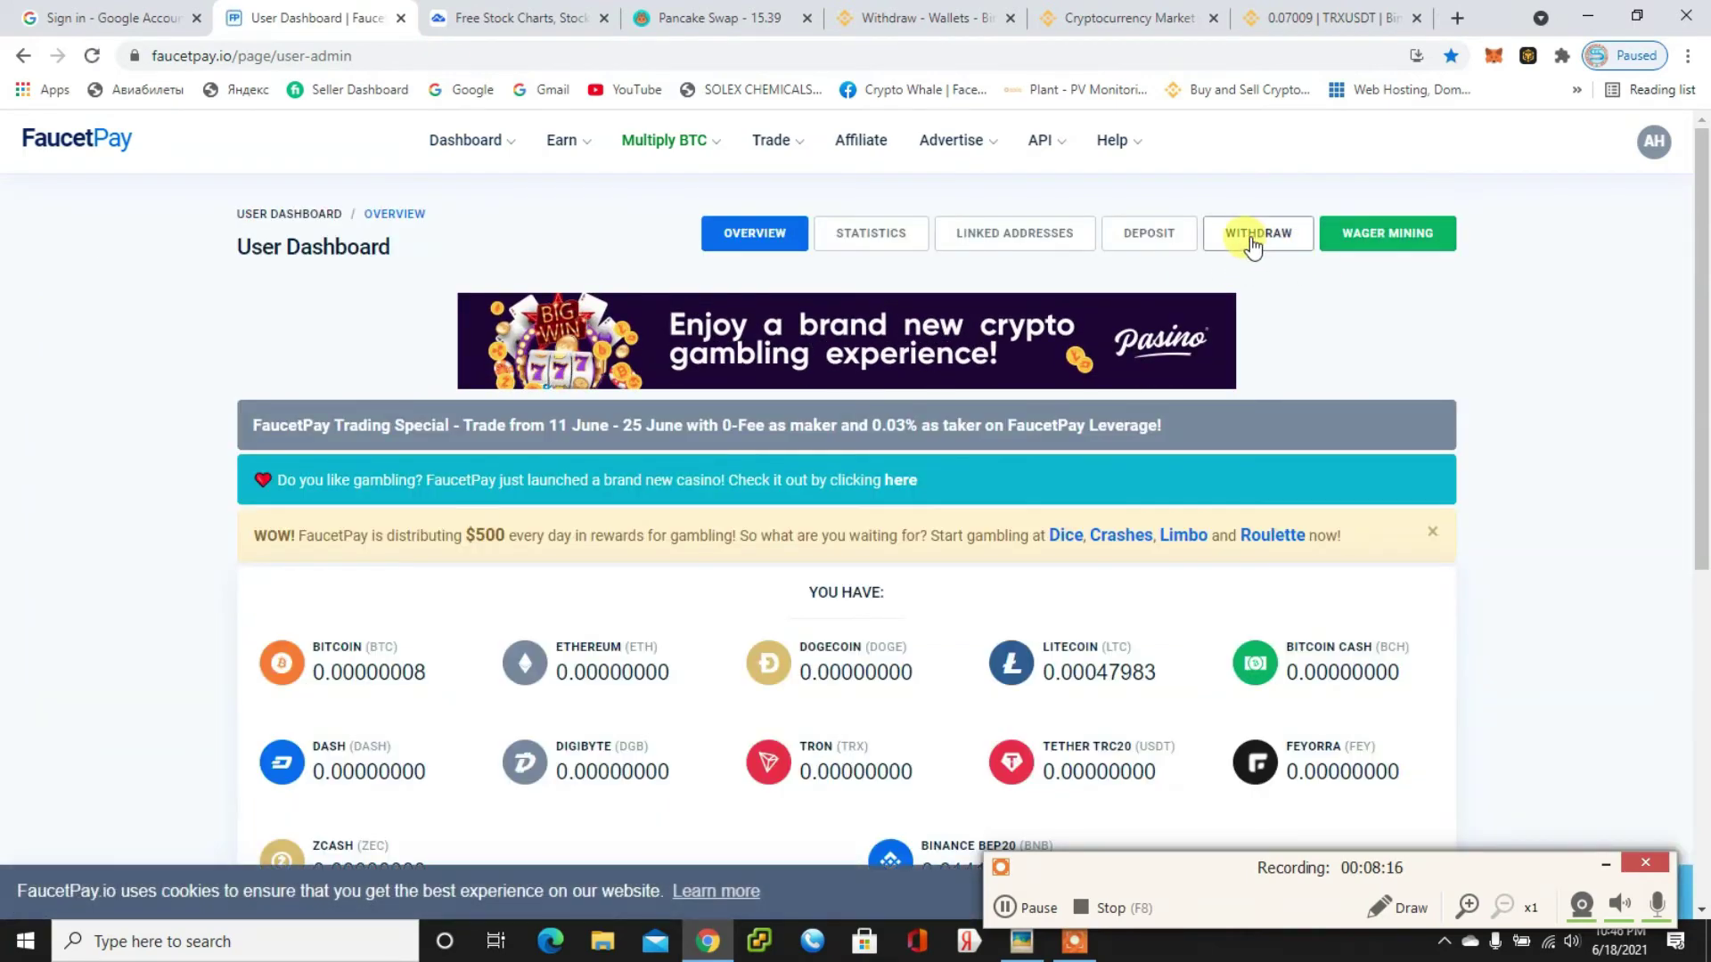
click(1252, 244)
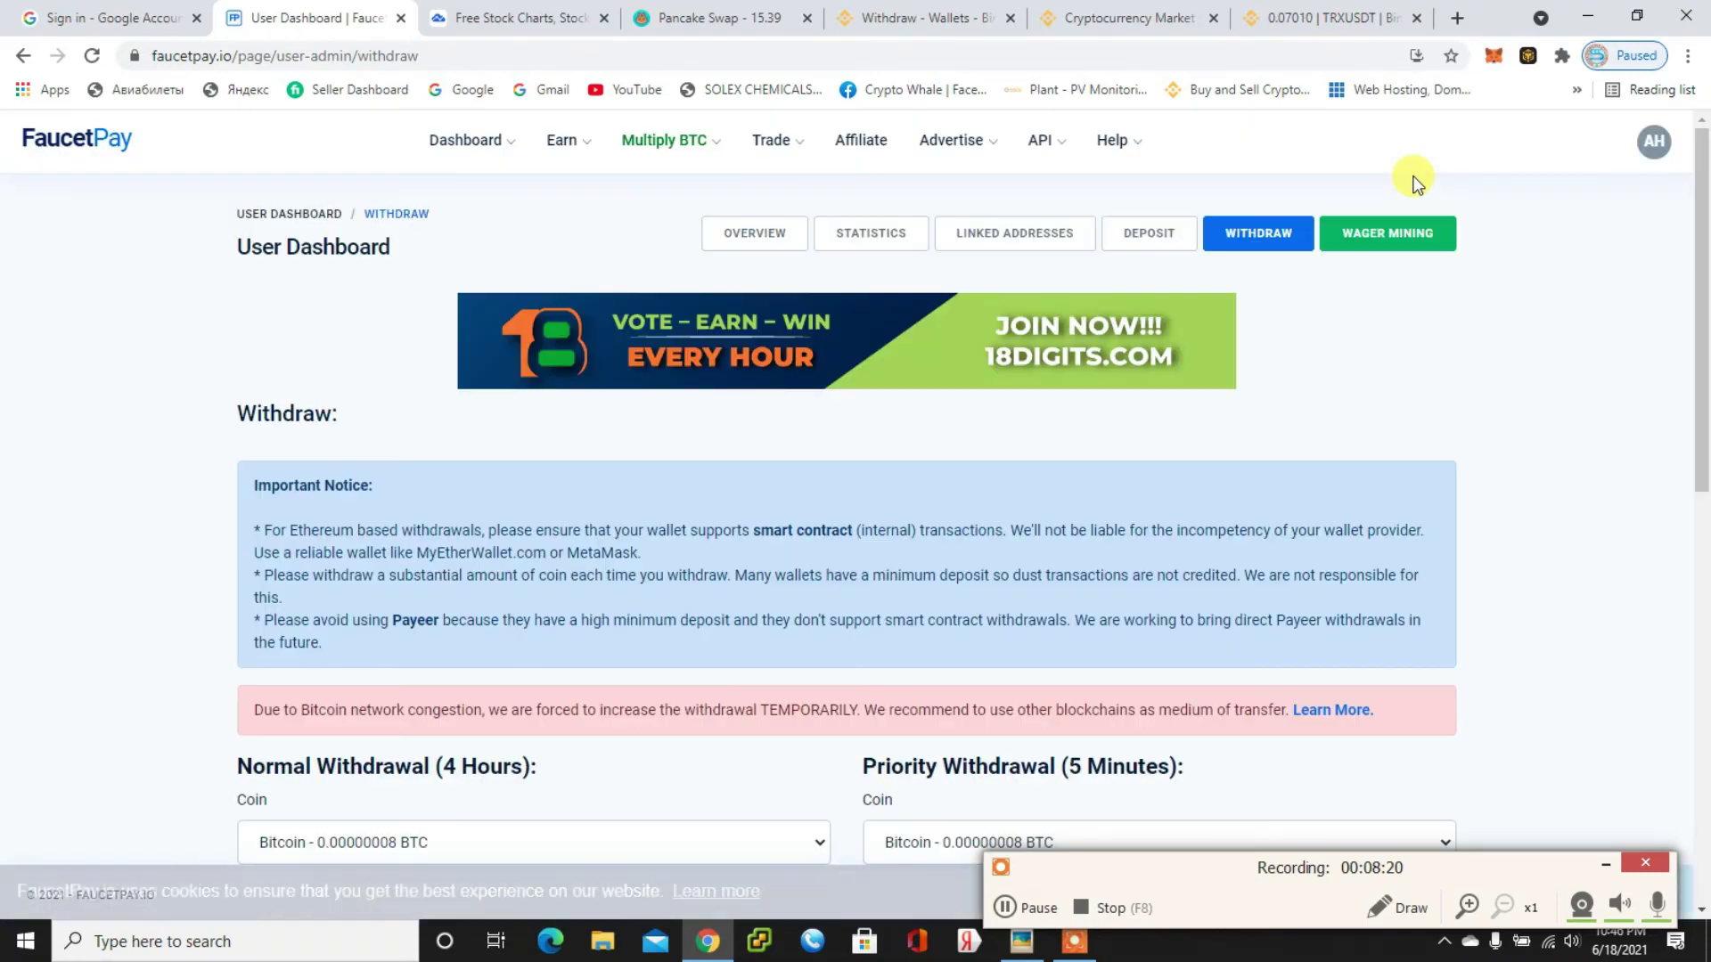
scroll(1417, 223, down, 5)
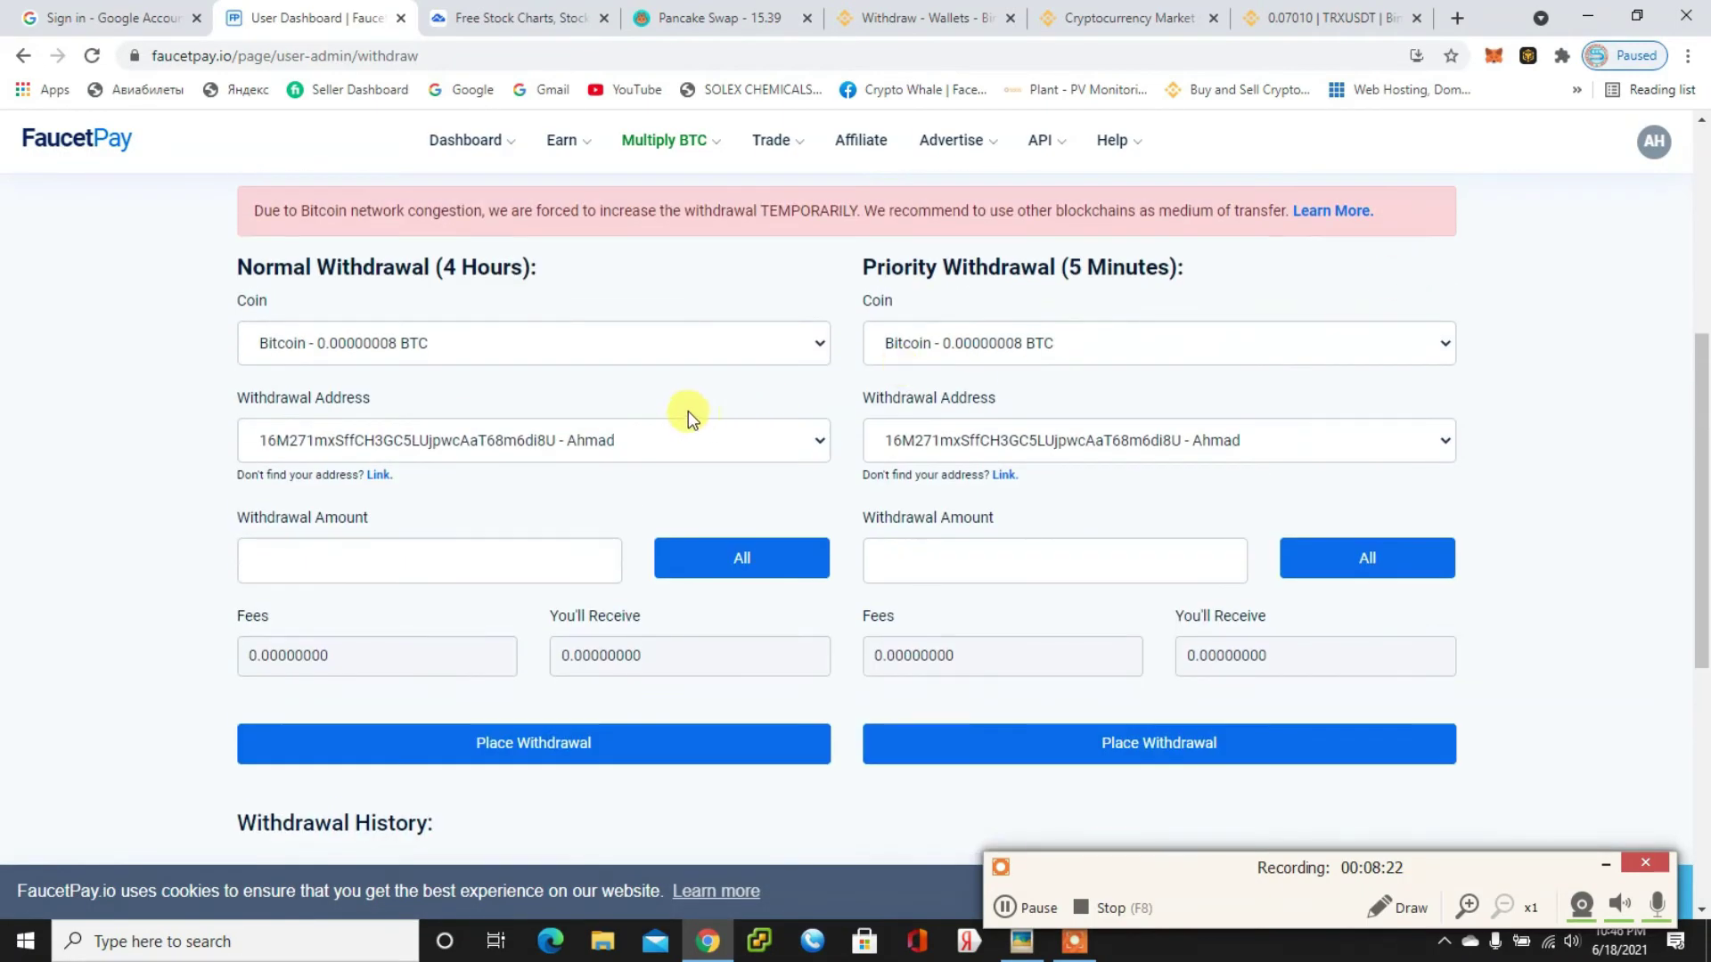
- Choose Binance BEP20 as the coin for both normal and priority withdrawals, and check the BNB balance in the MetaMask wallet
click(624, 350)
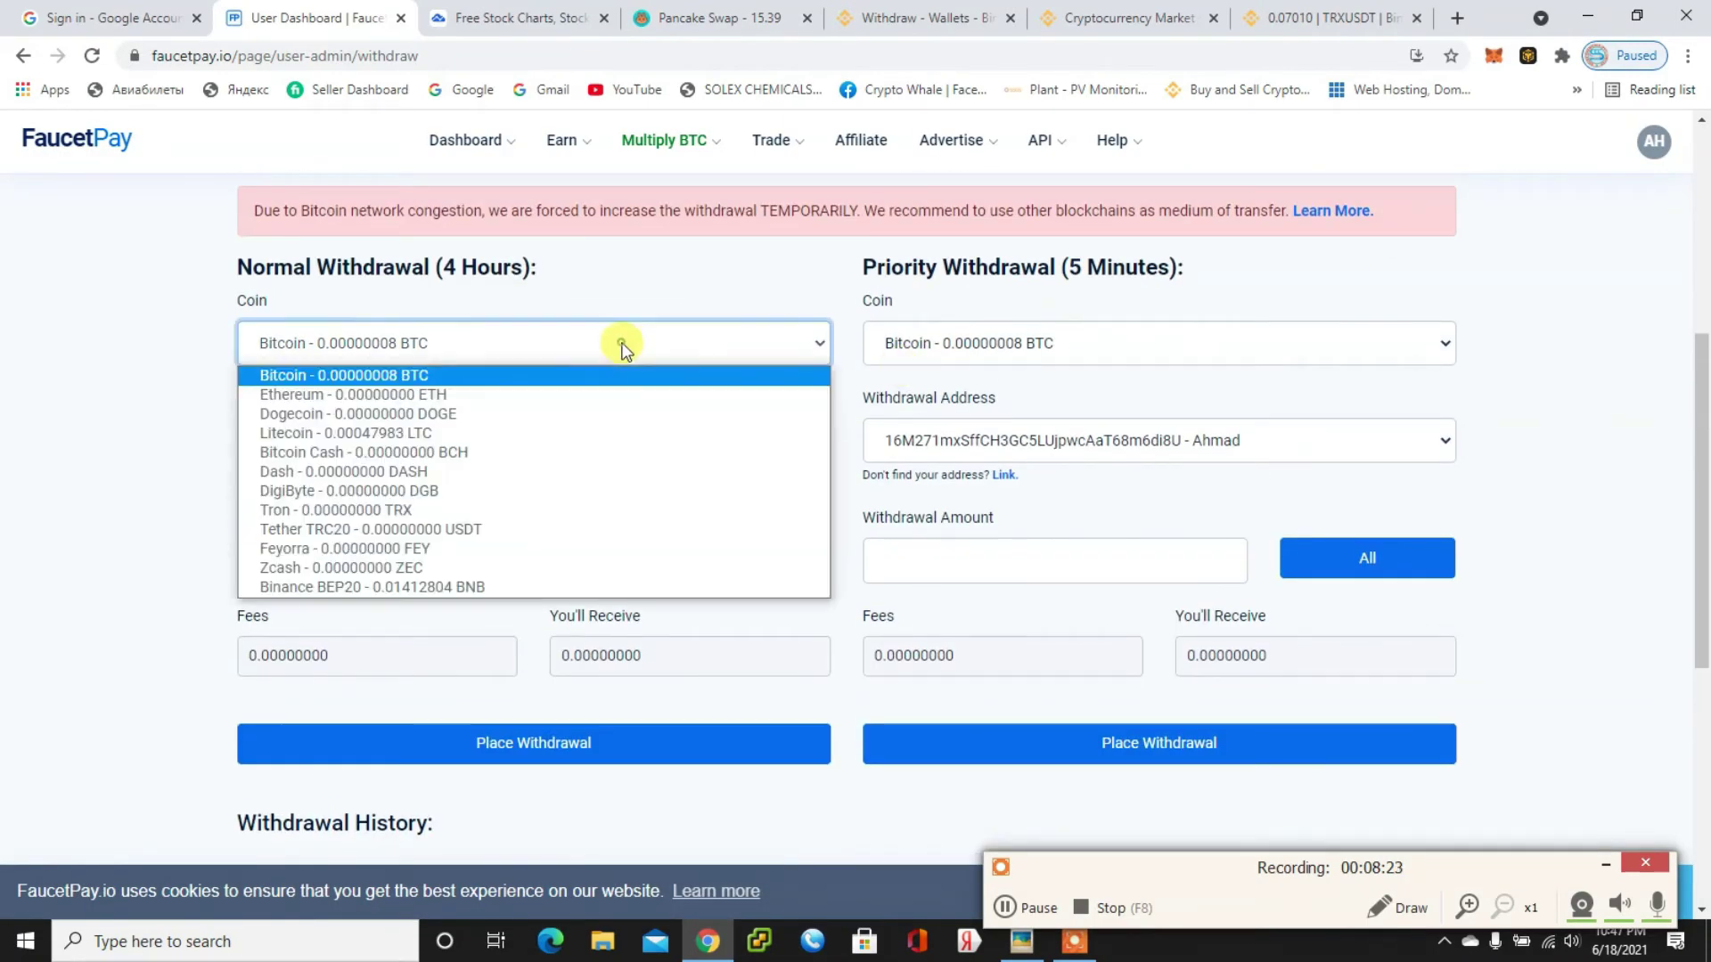
click(337, 589)
click(1103, 356)
click(928, 591)
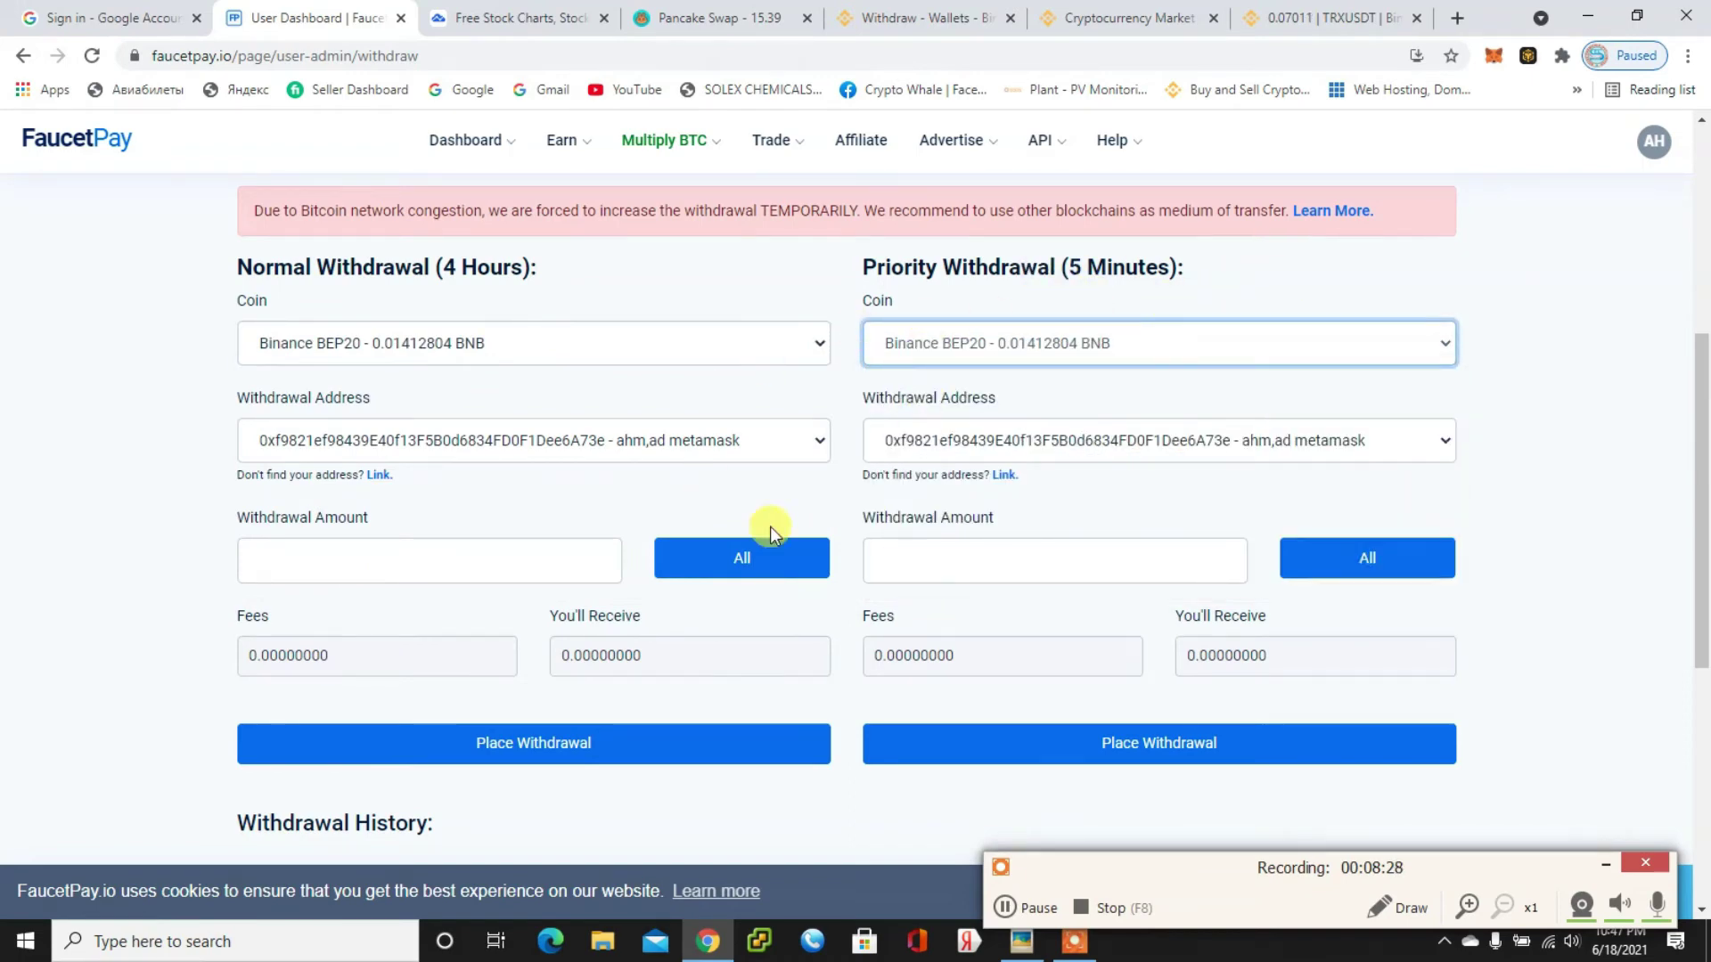
click(1495, 59)
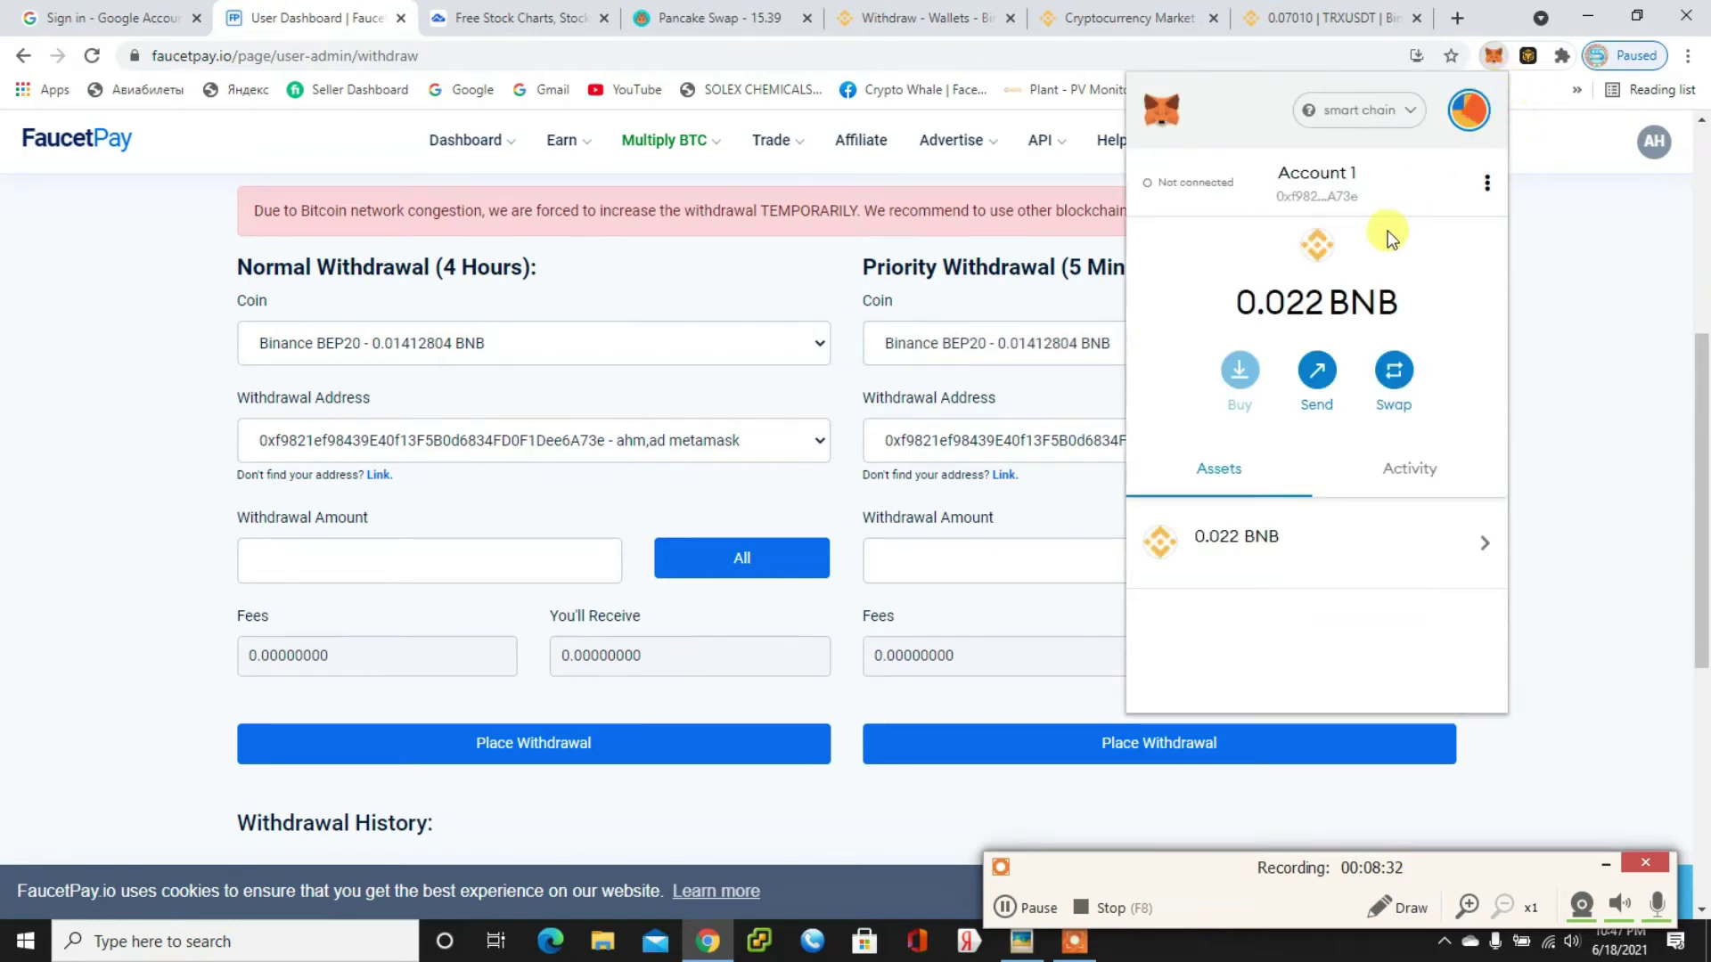
click(1619, 233)
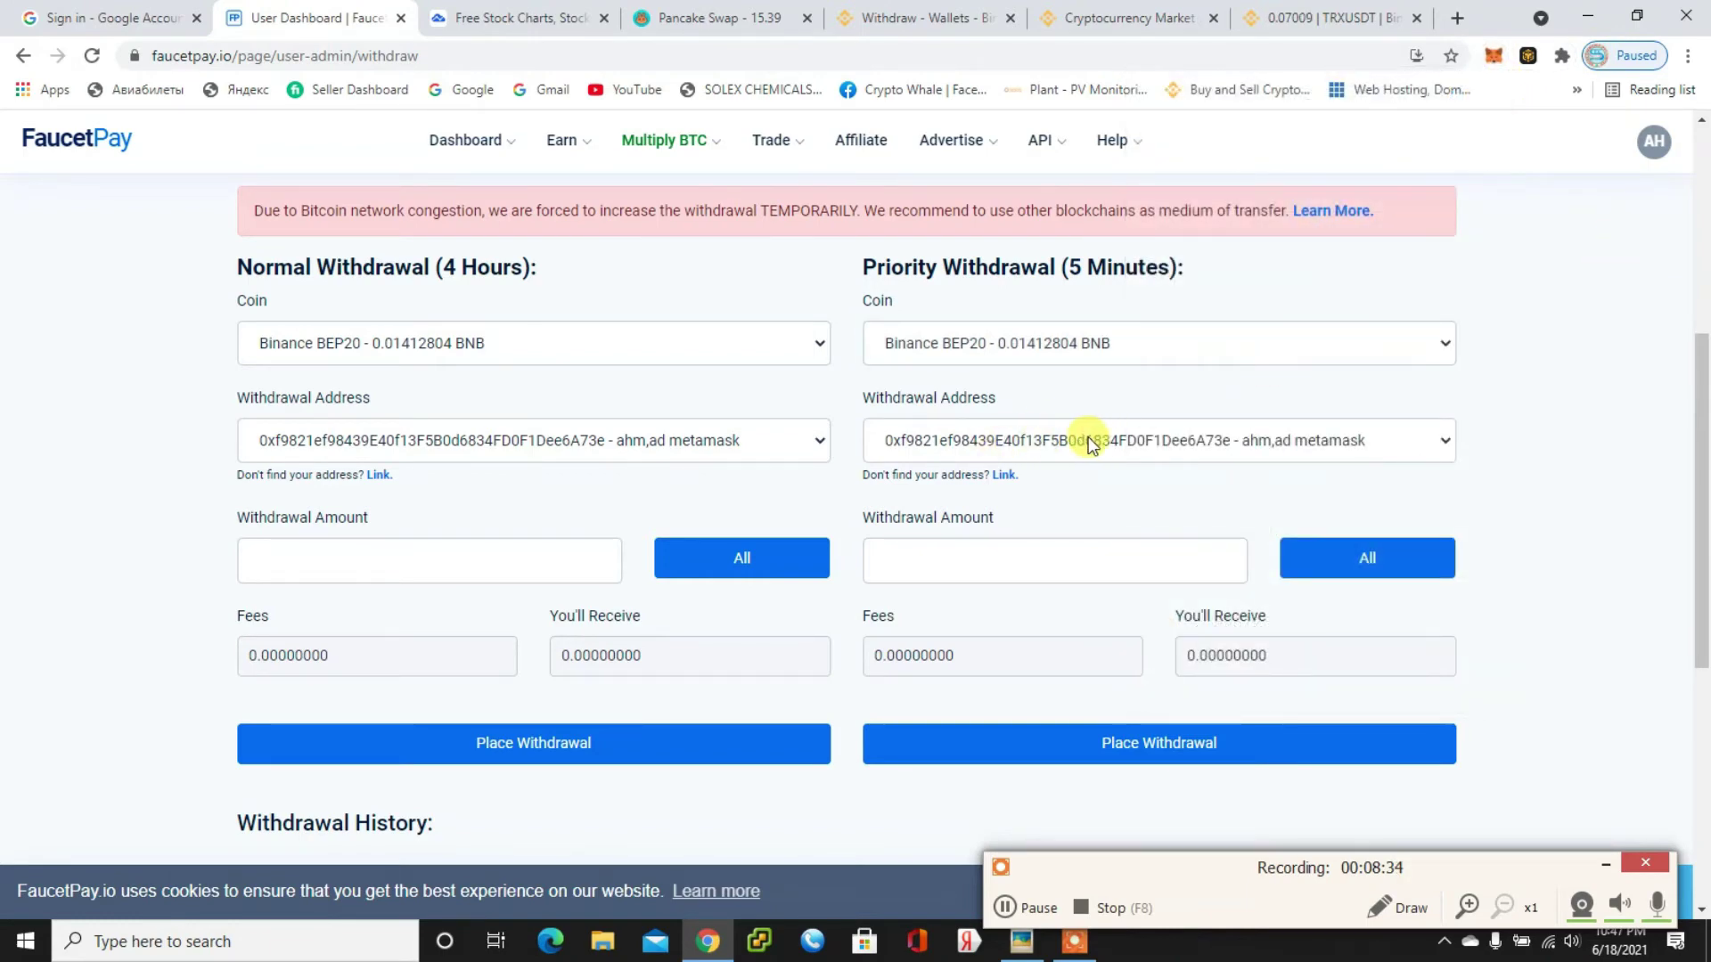
- Place a priority withdrawal of the entire 0.01412804 BNB to the linked MetaMask address and review its entry in the withdrawal history
click(1345, 561)
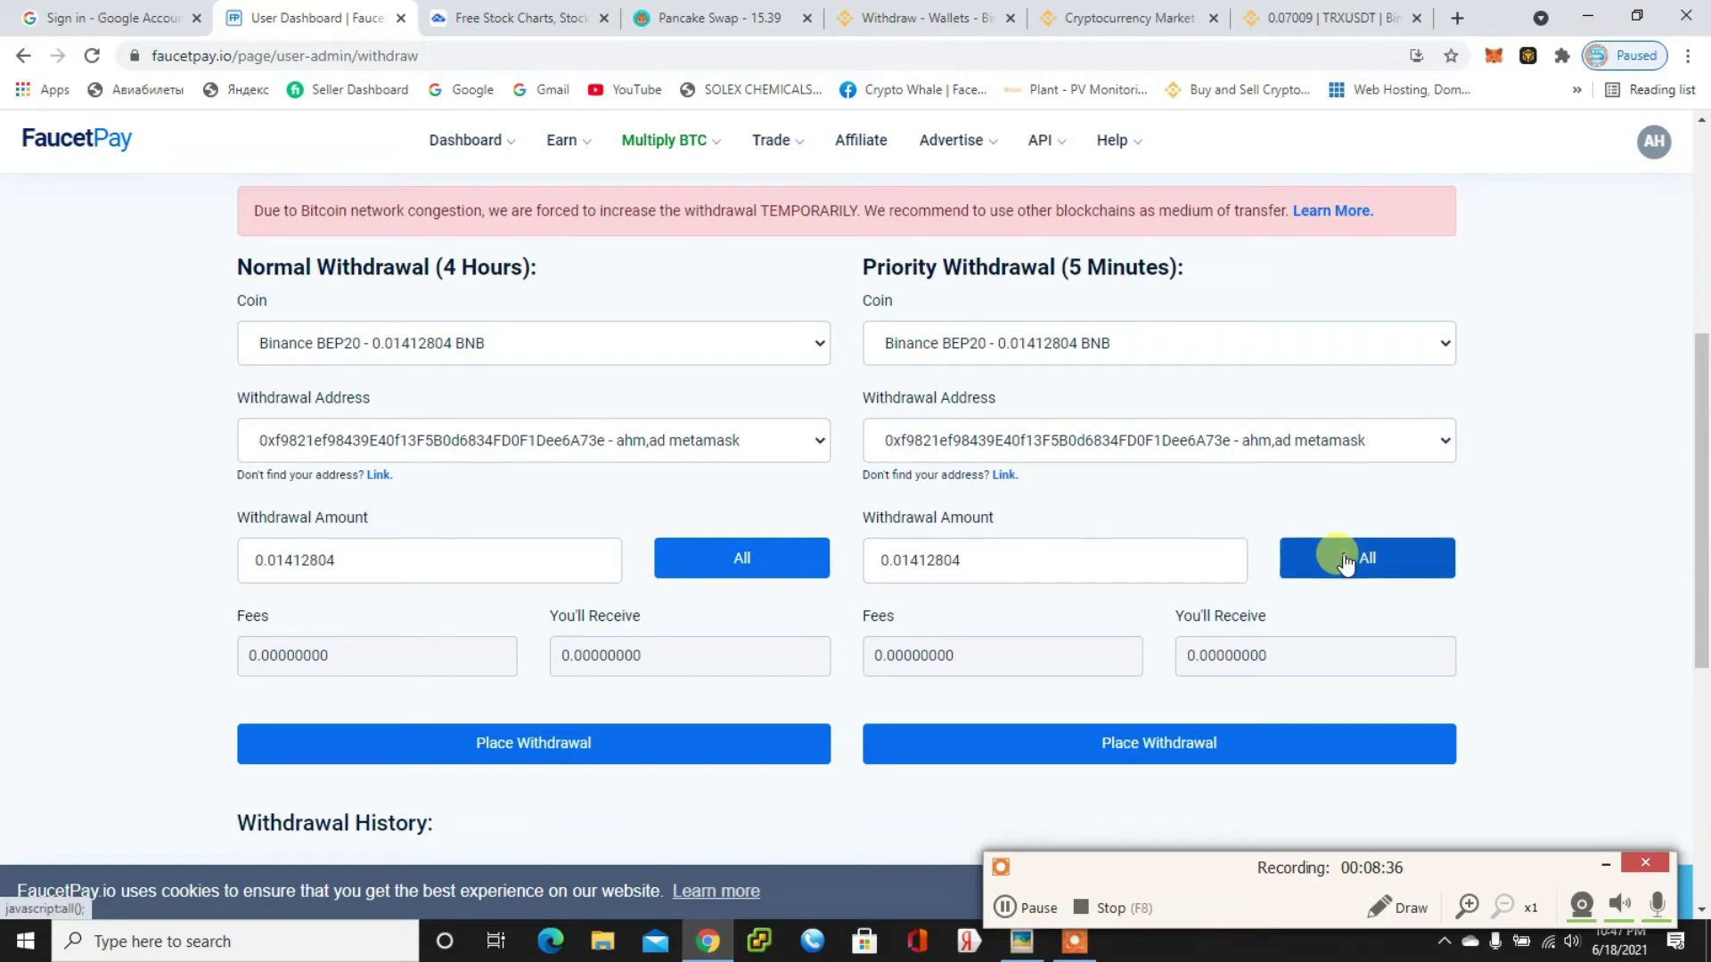
click(1228, 744)
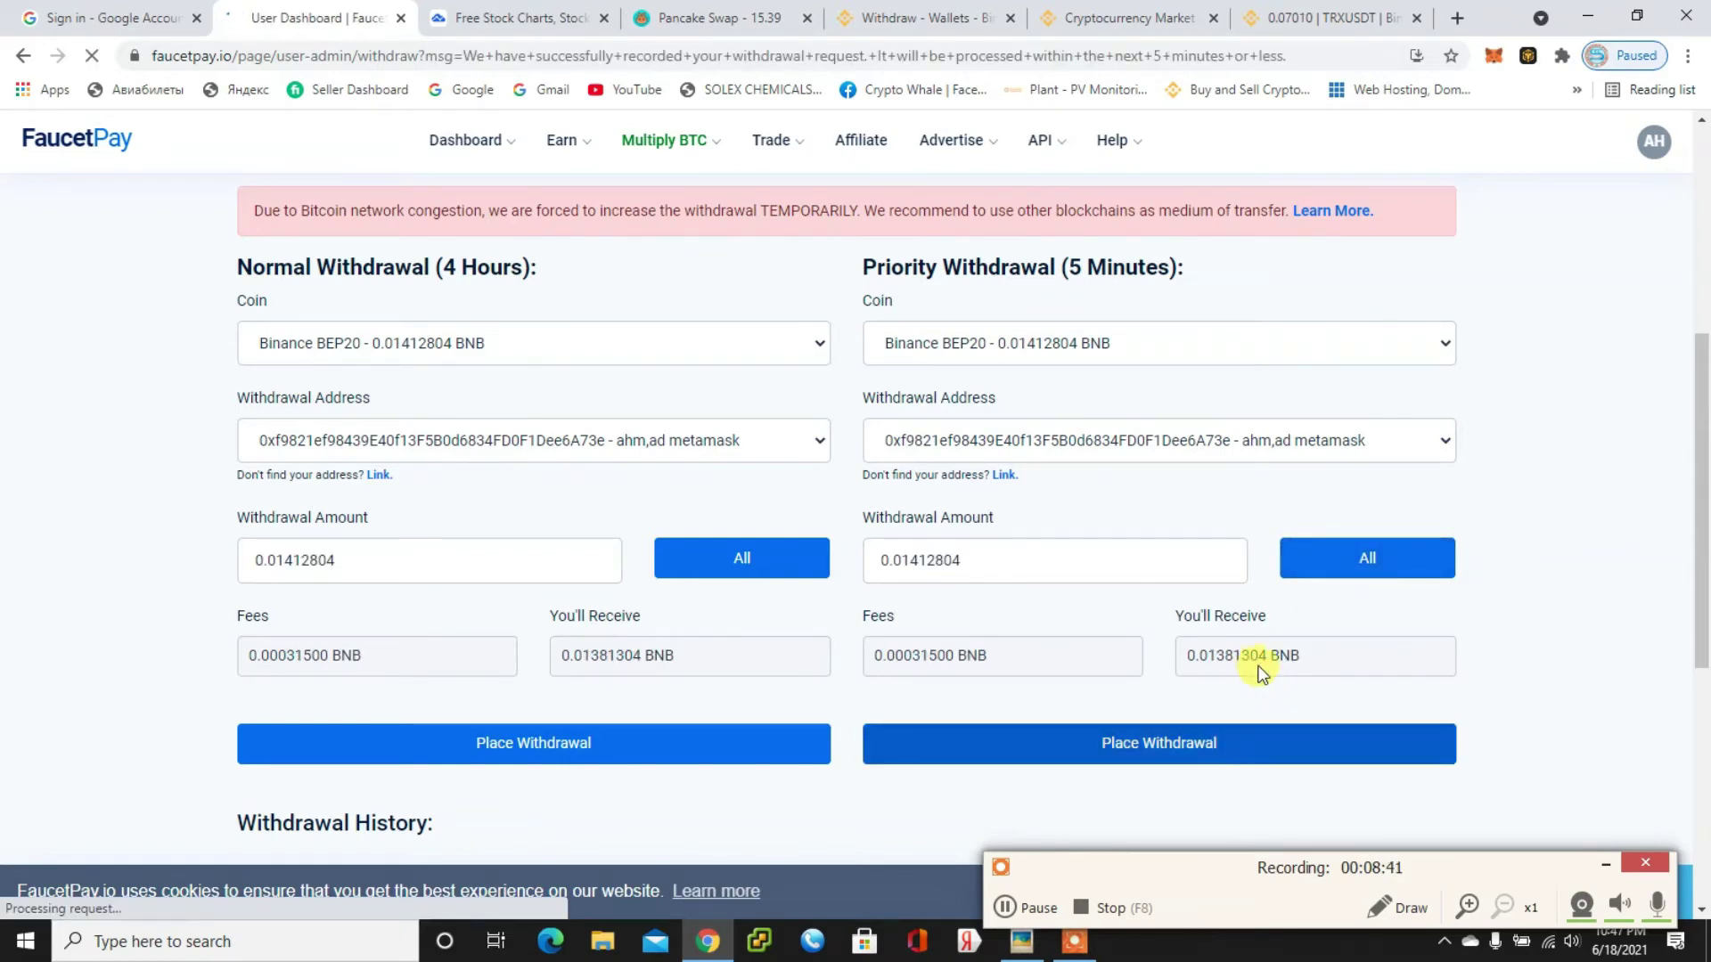
scroll(1190, 655, down, 8)
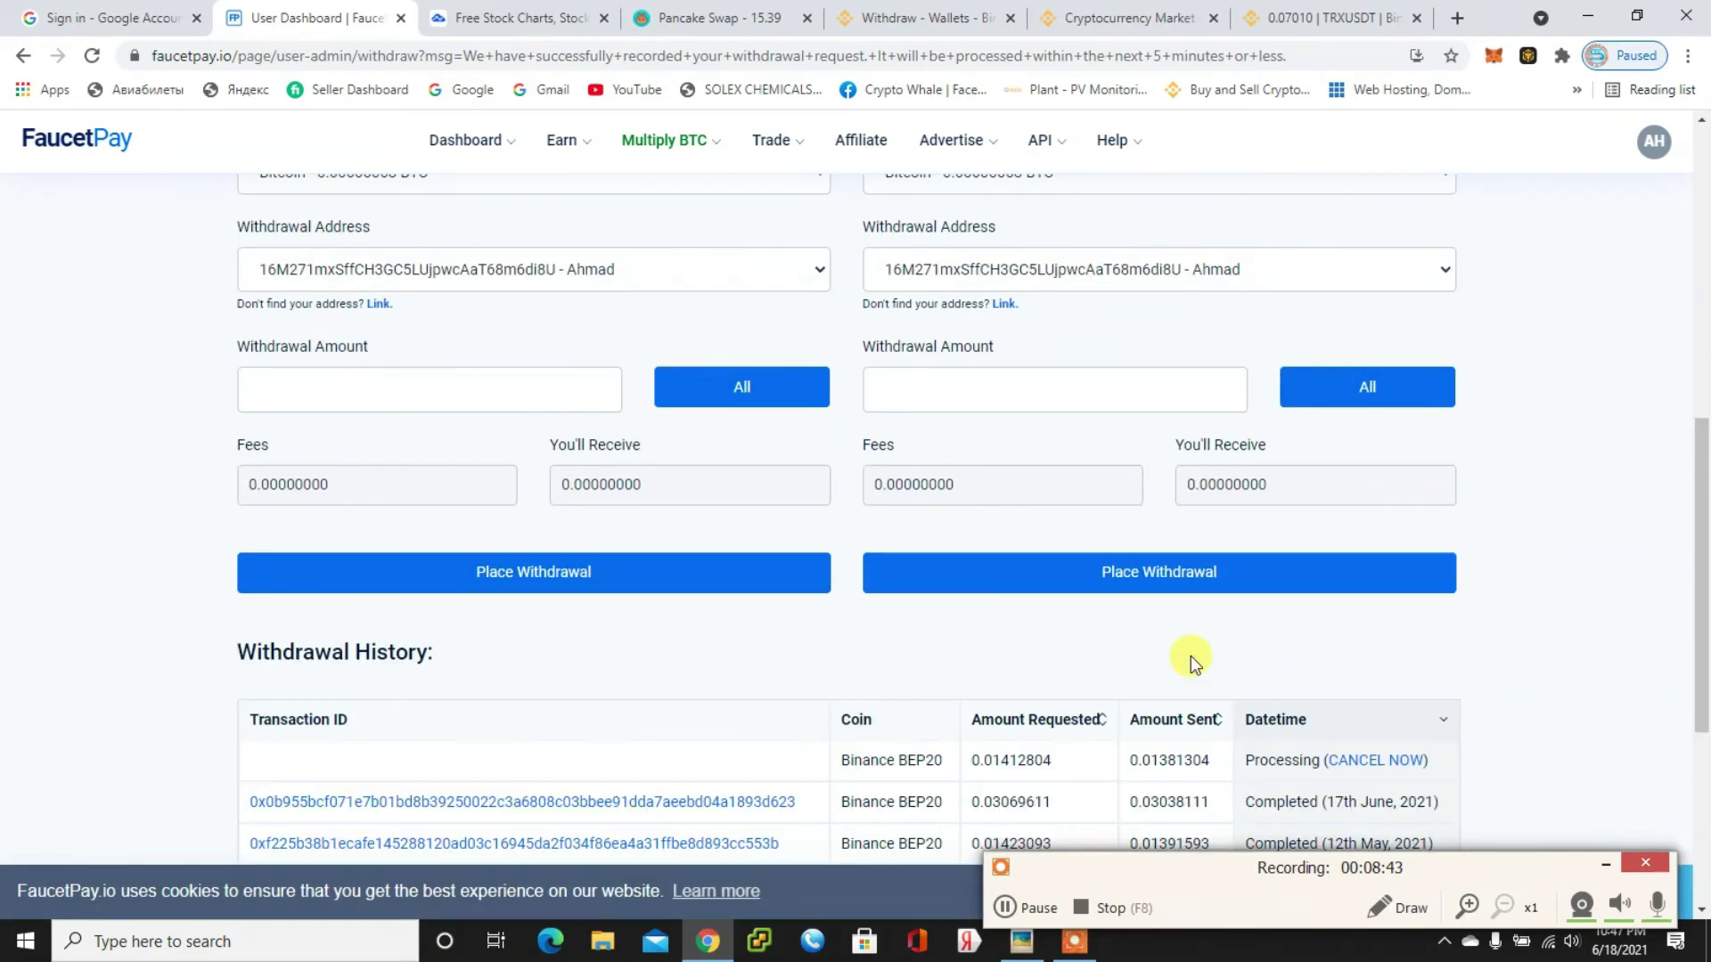
scroll(1190, 660, down, 3)
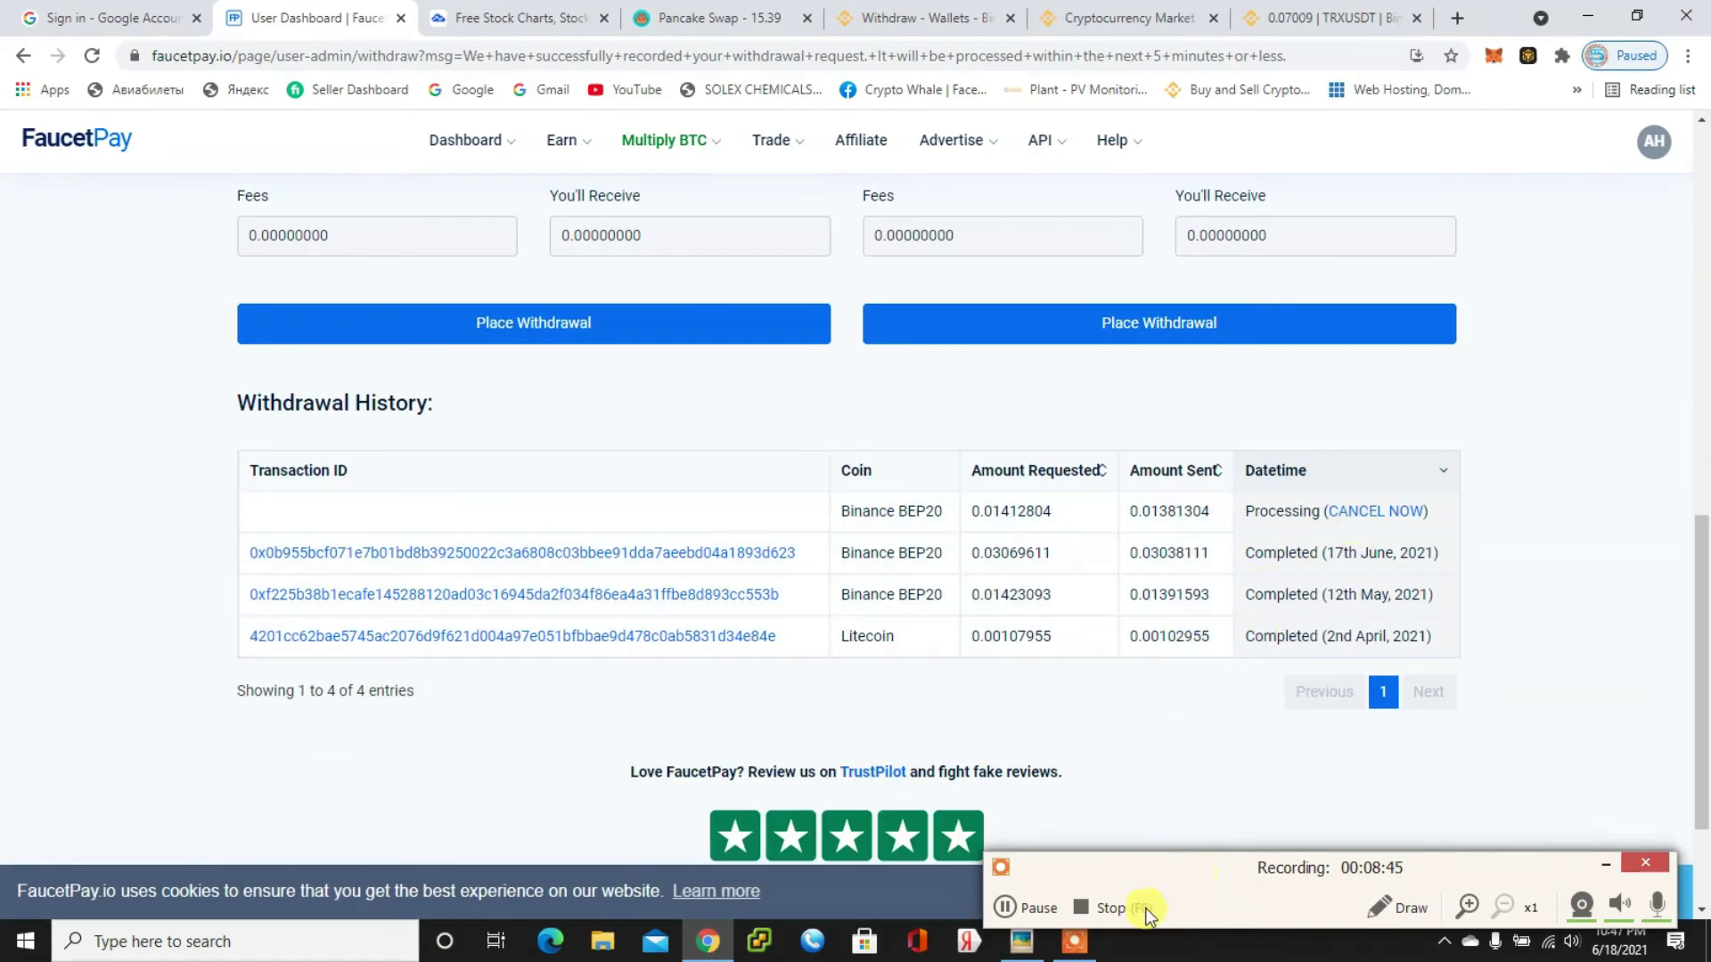
click(1025, 907)
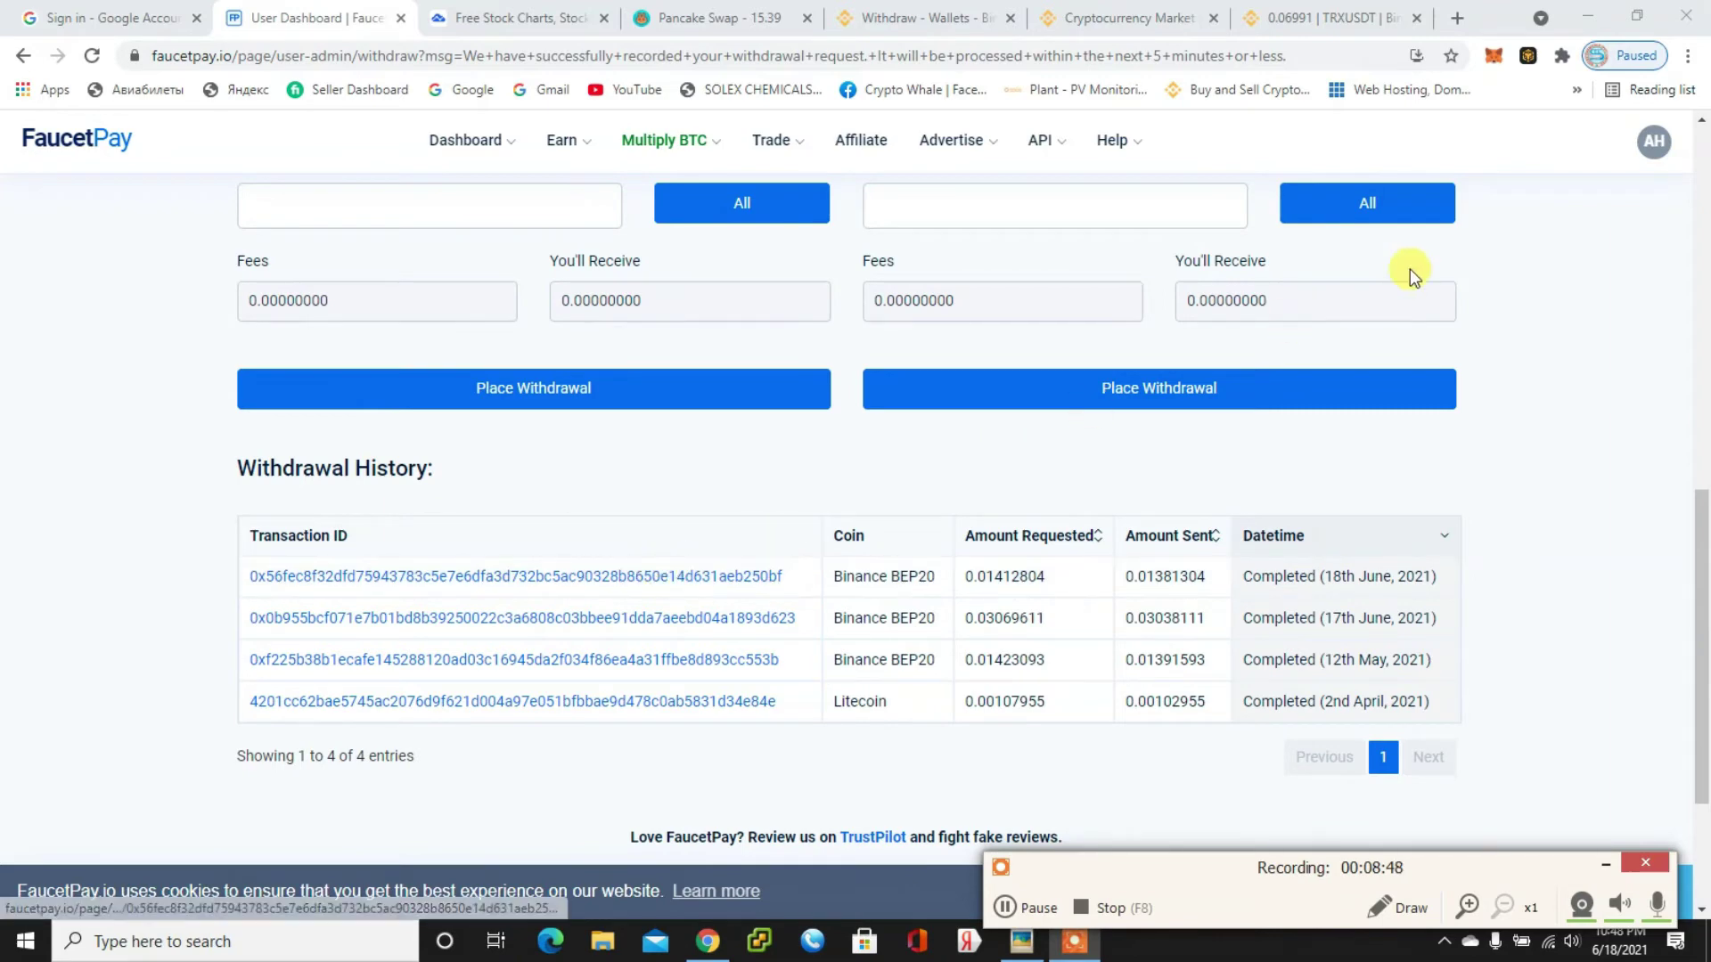
- Check the MetaMask wallet's BNB balance after the completed FaucetPay withdrawal
click(1494, 57)
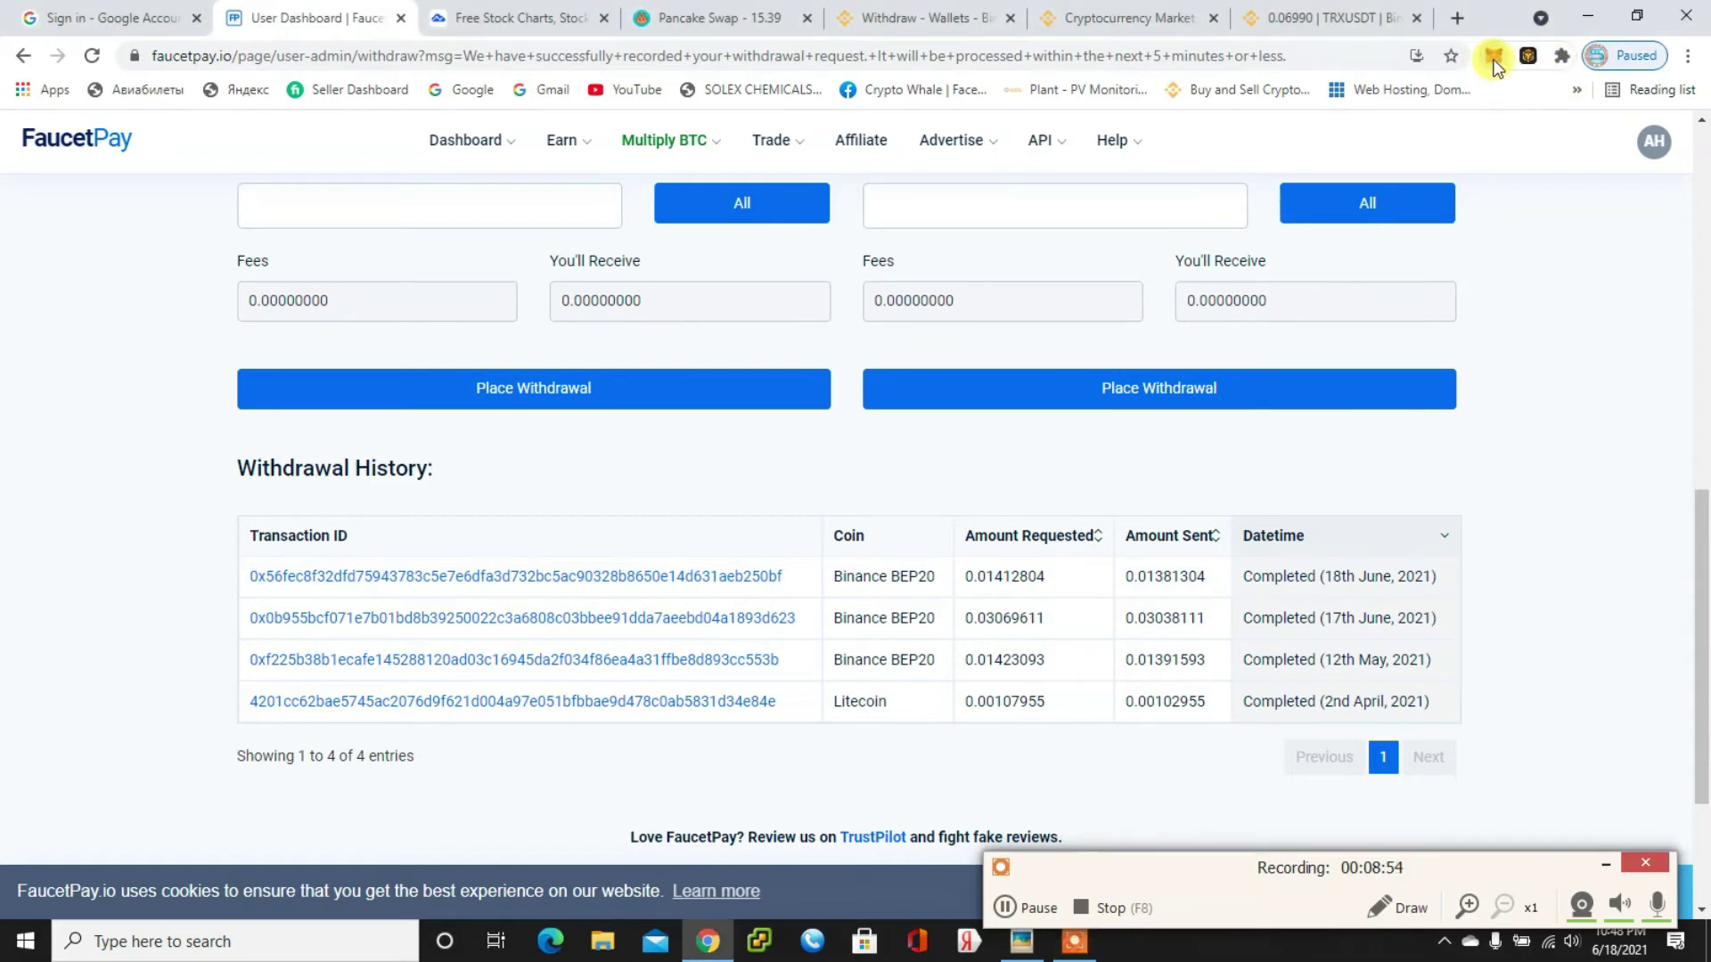
click(1495, 59)
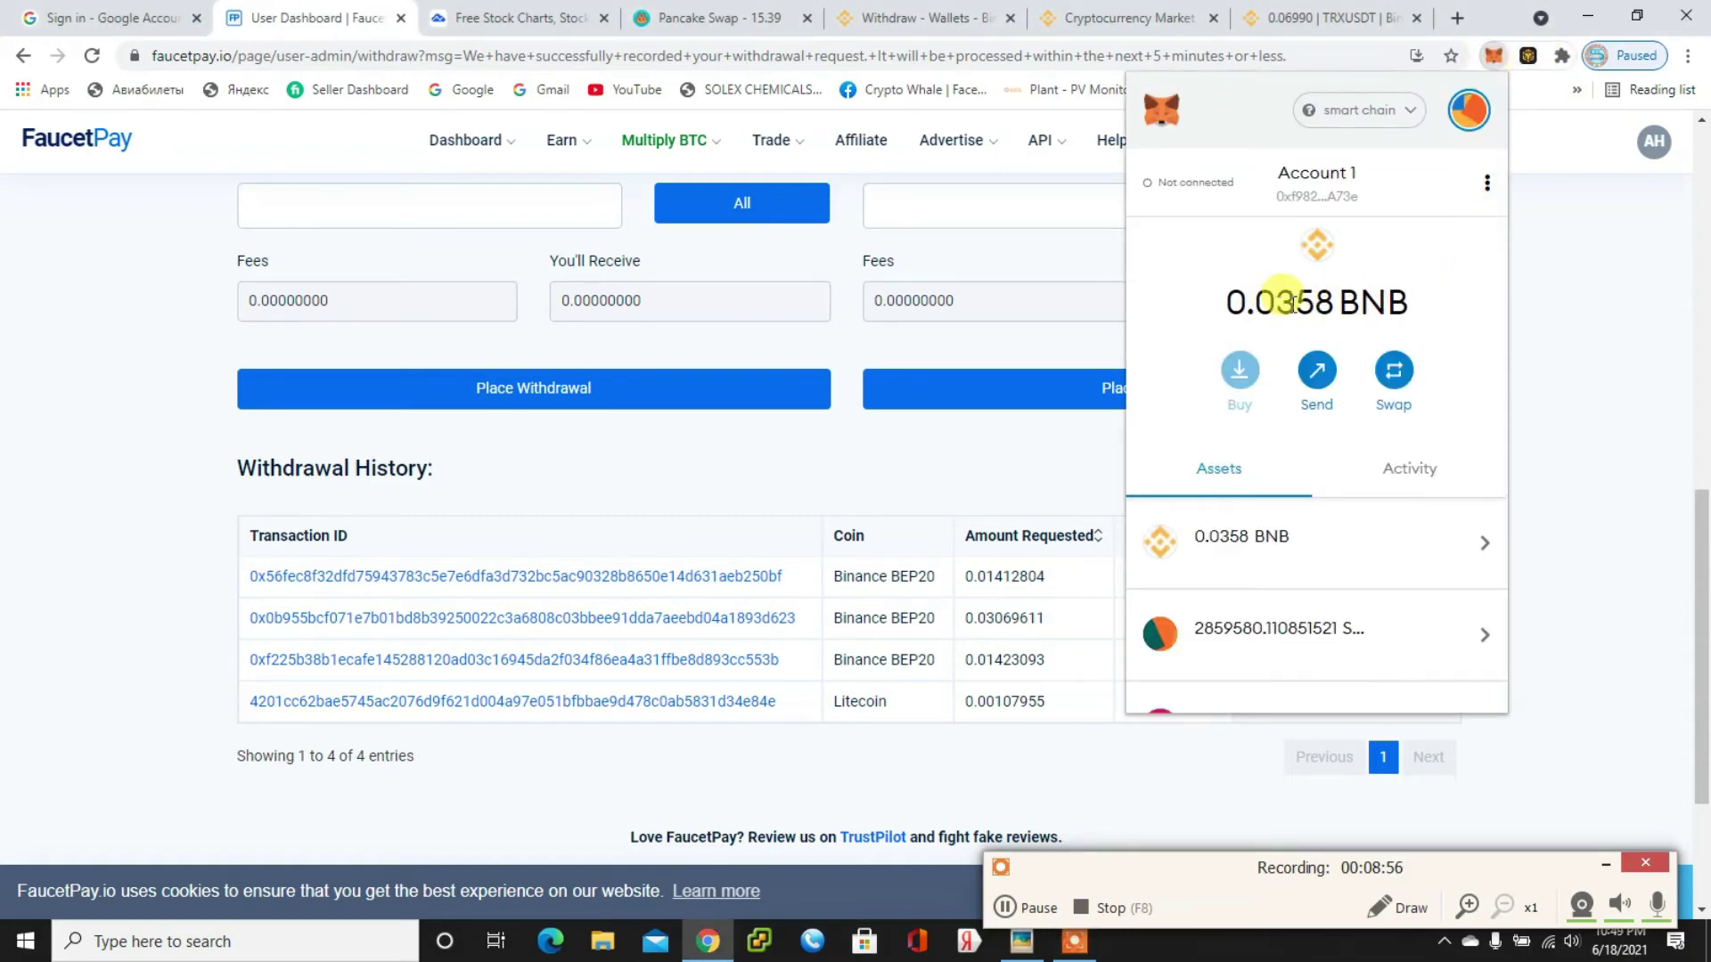
click(1559, 326)
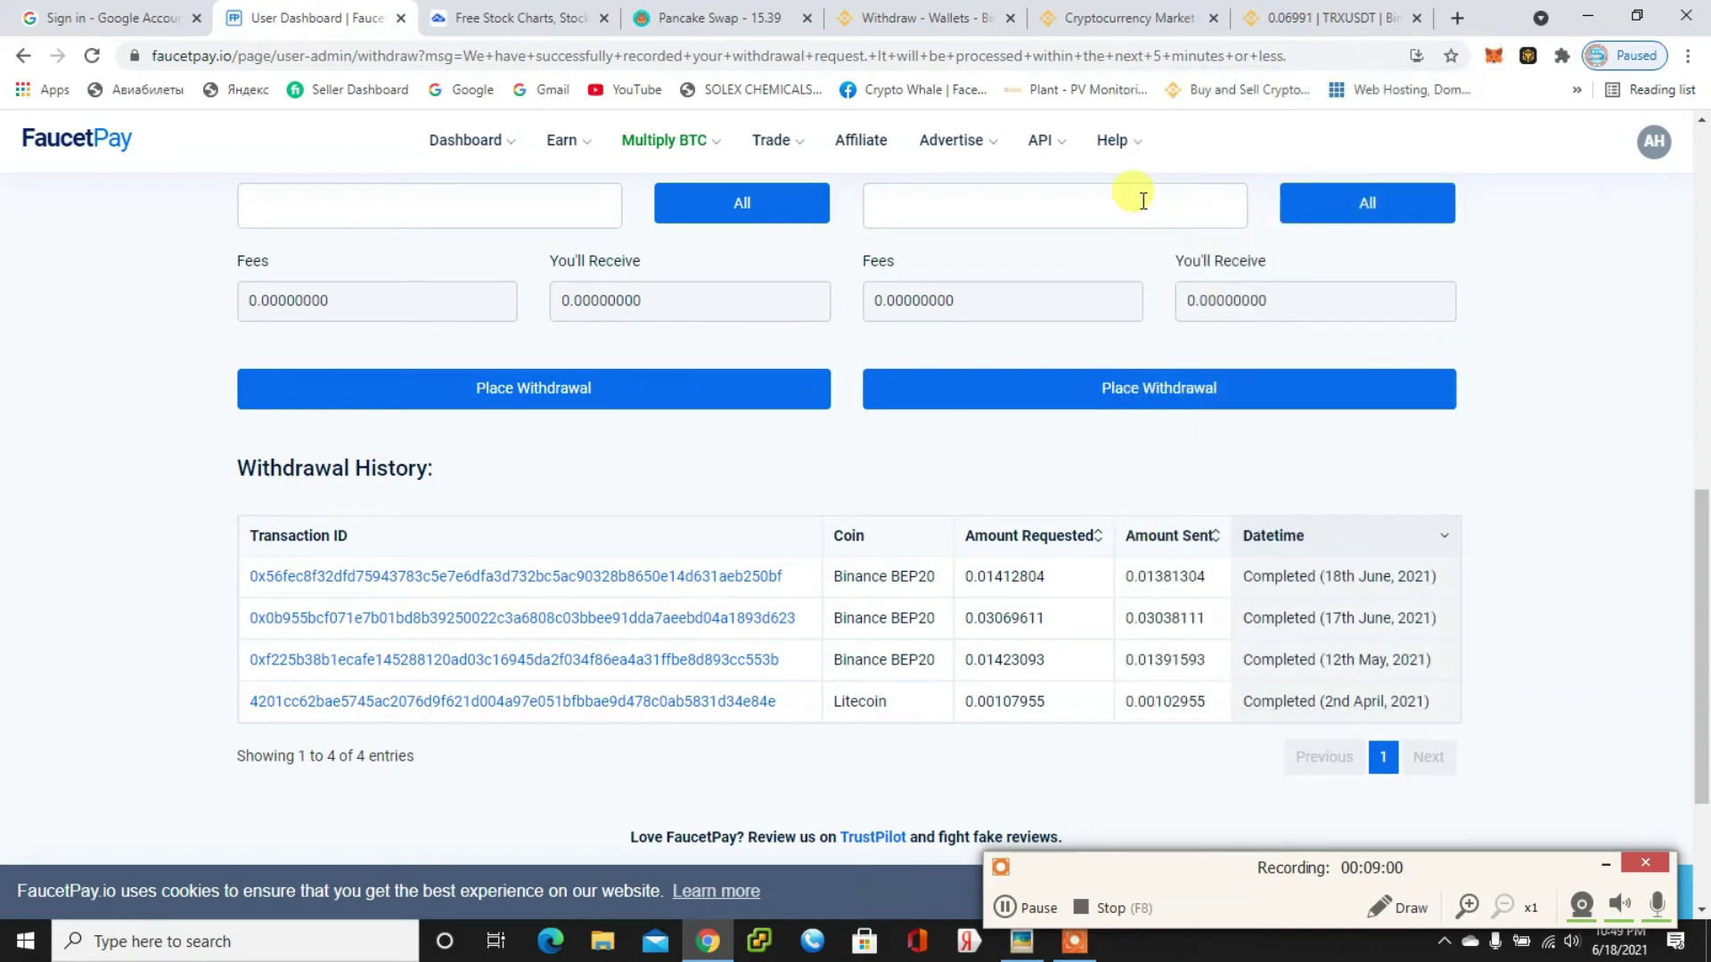
click(900, 394)
- Switch to PancakeSwap and open the token exchange
click(686, 18)
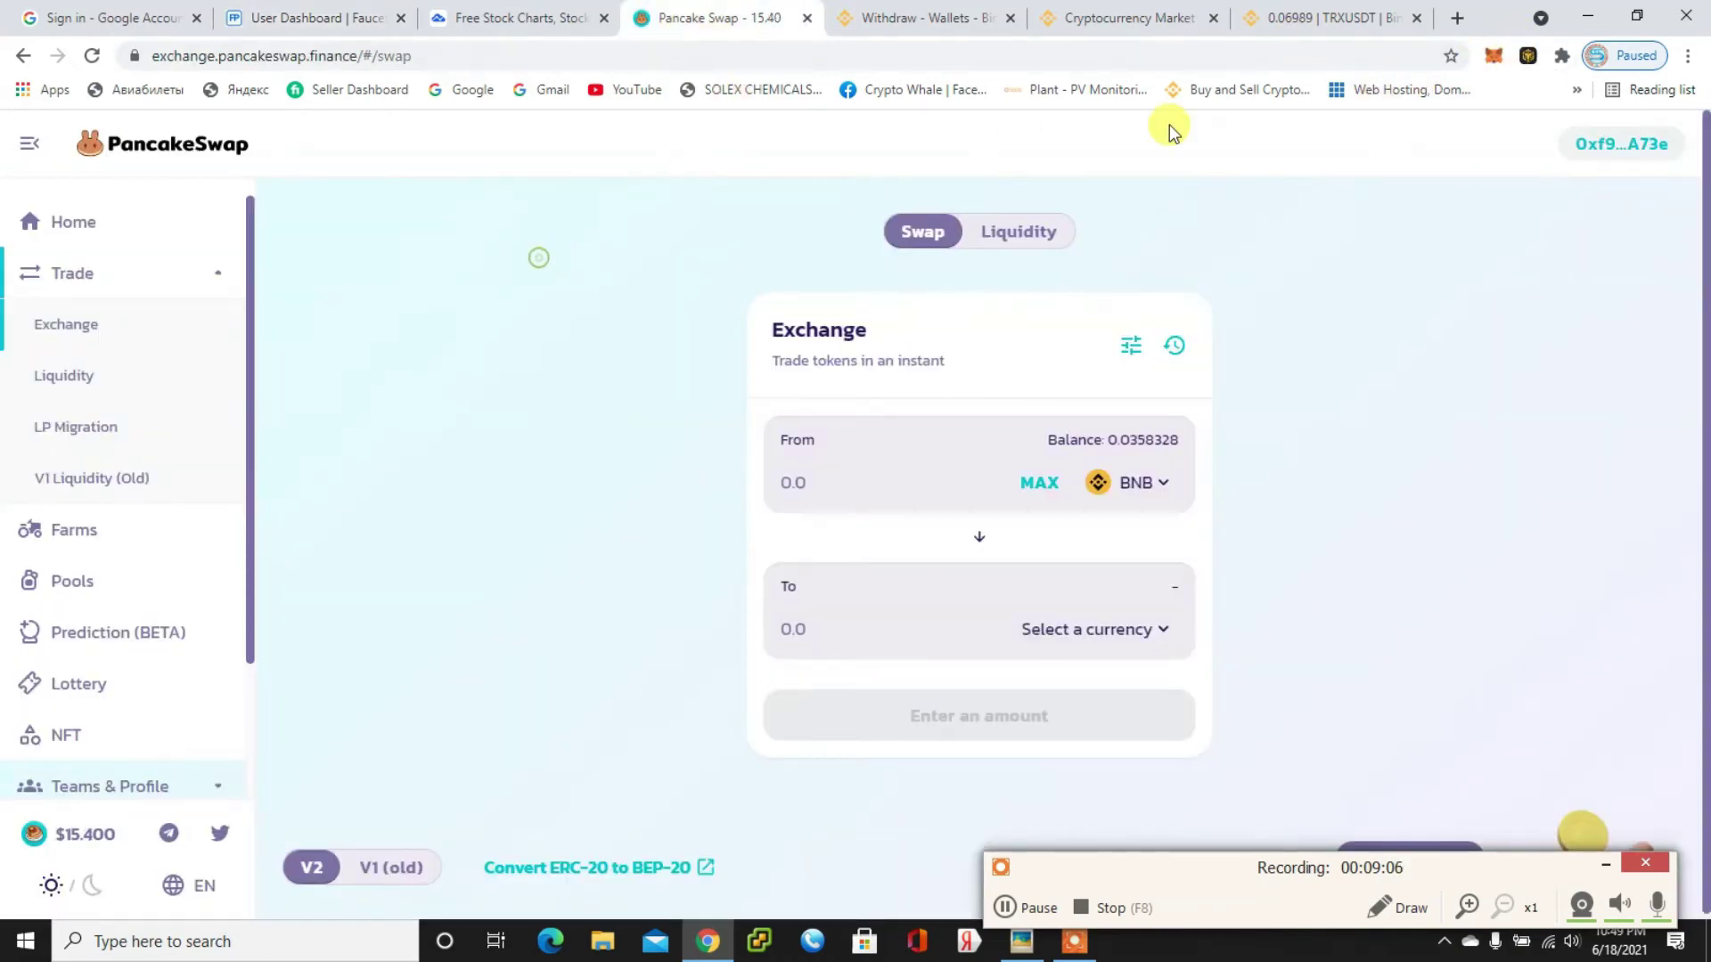
click(74, 282)
click(80, 294)
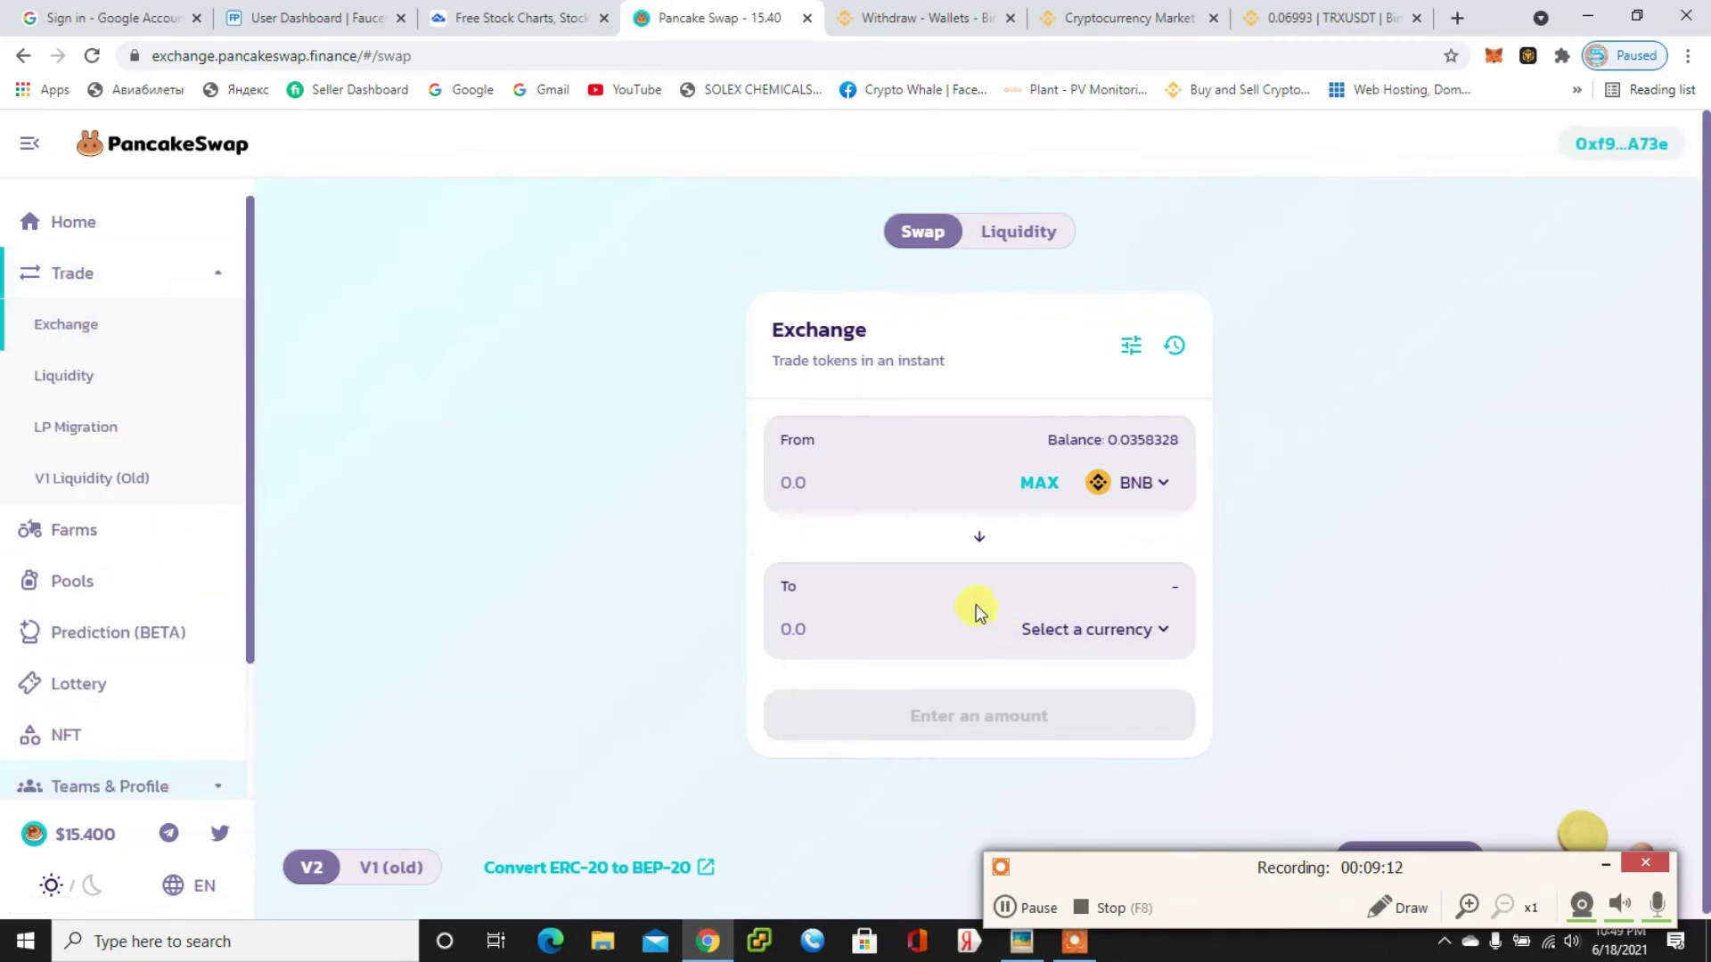
- Find CAKE with the search term "cak", select it as the token to receive, and set its amount to 1
click(1072, 627)
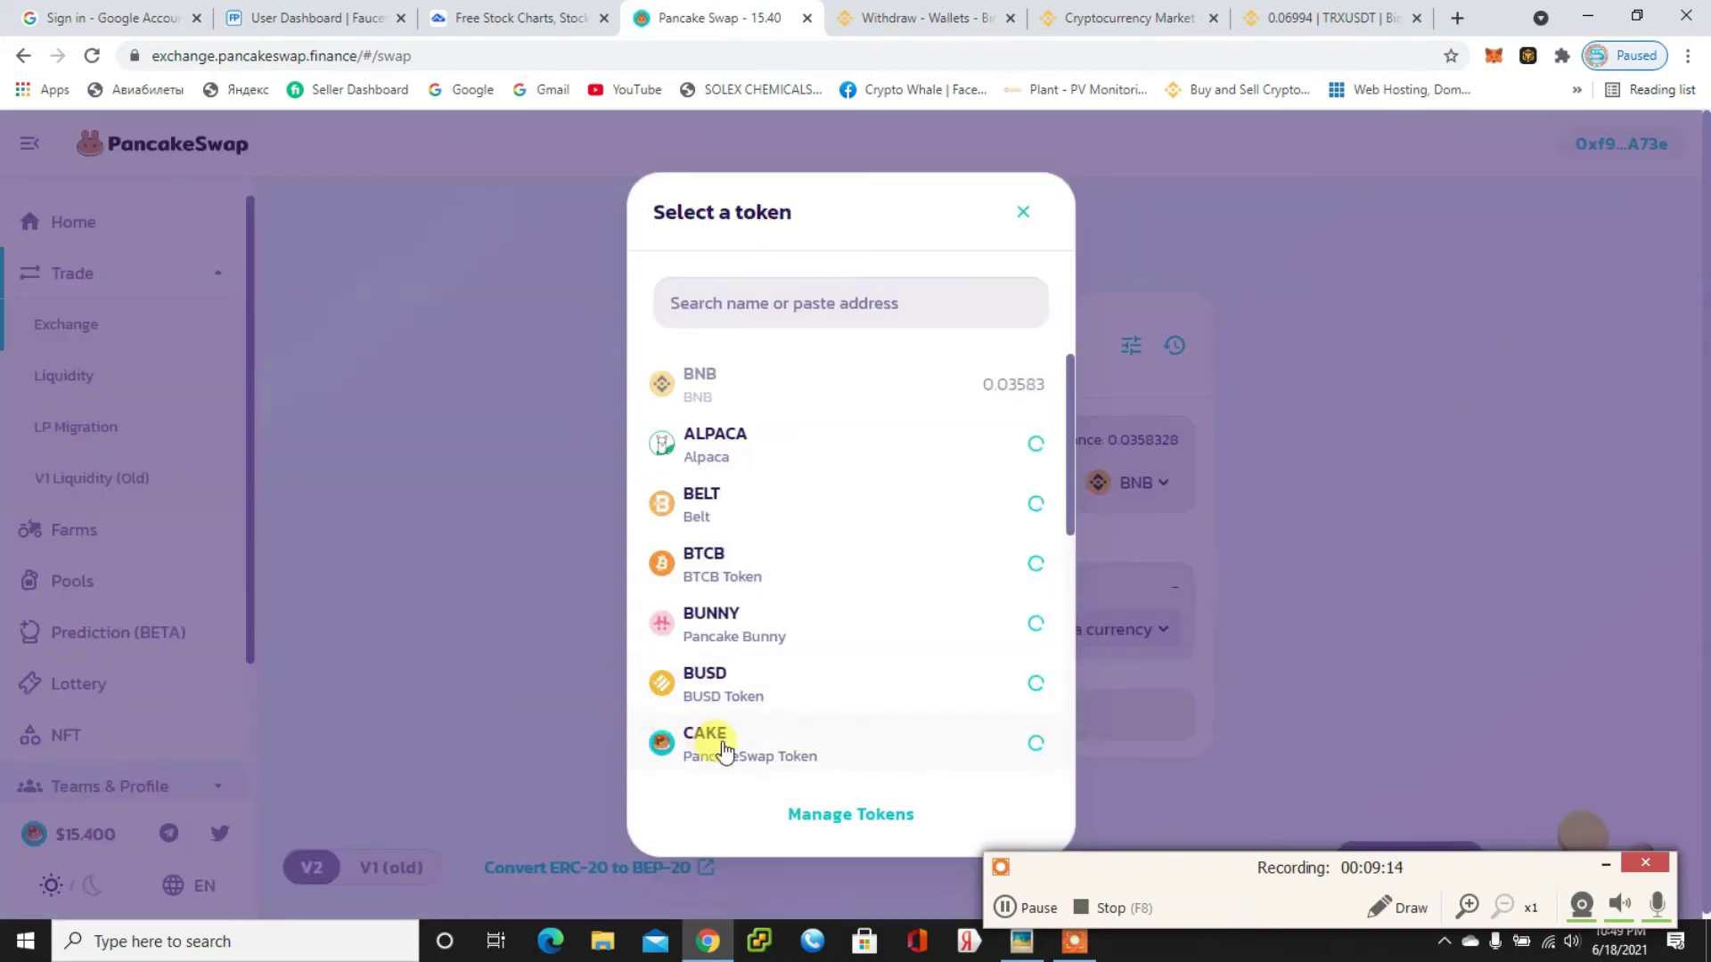
click(762, 303)
text(cak)
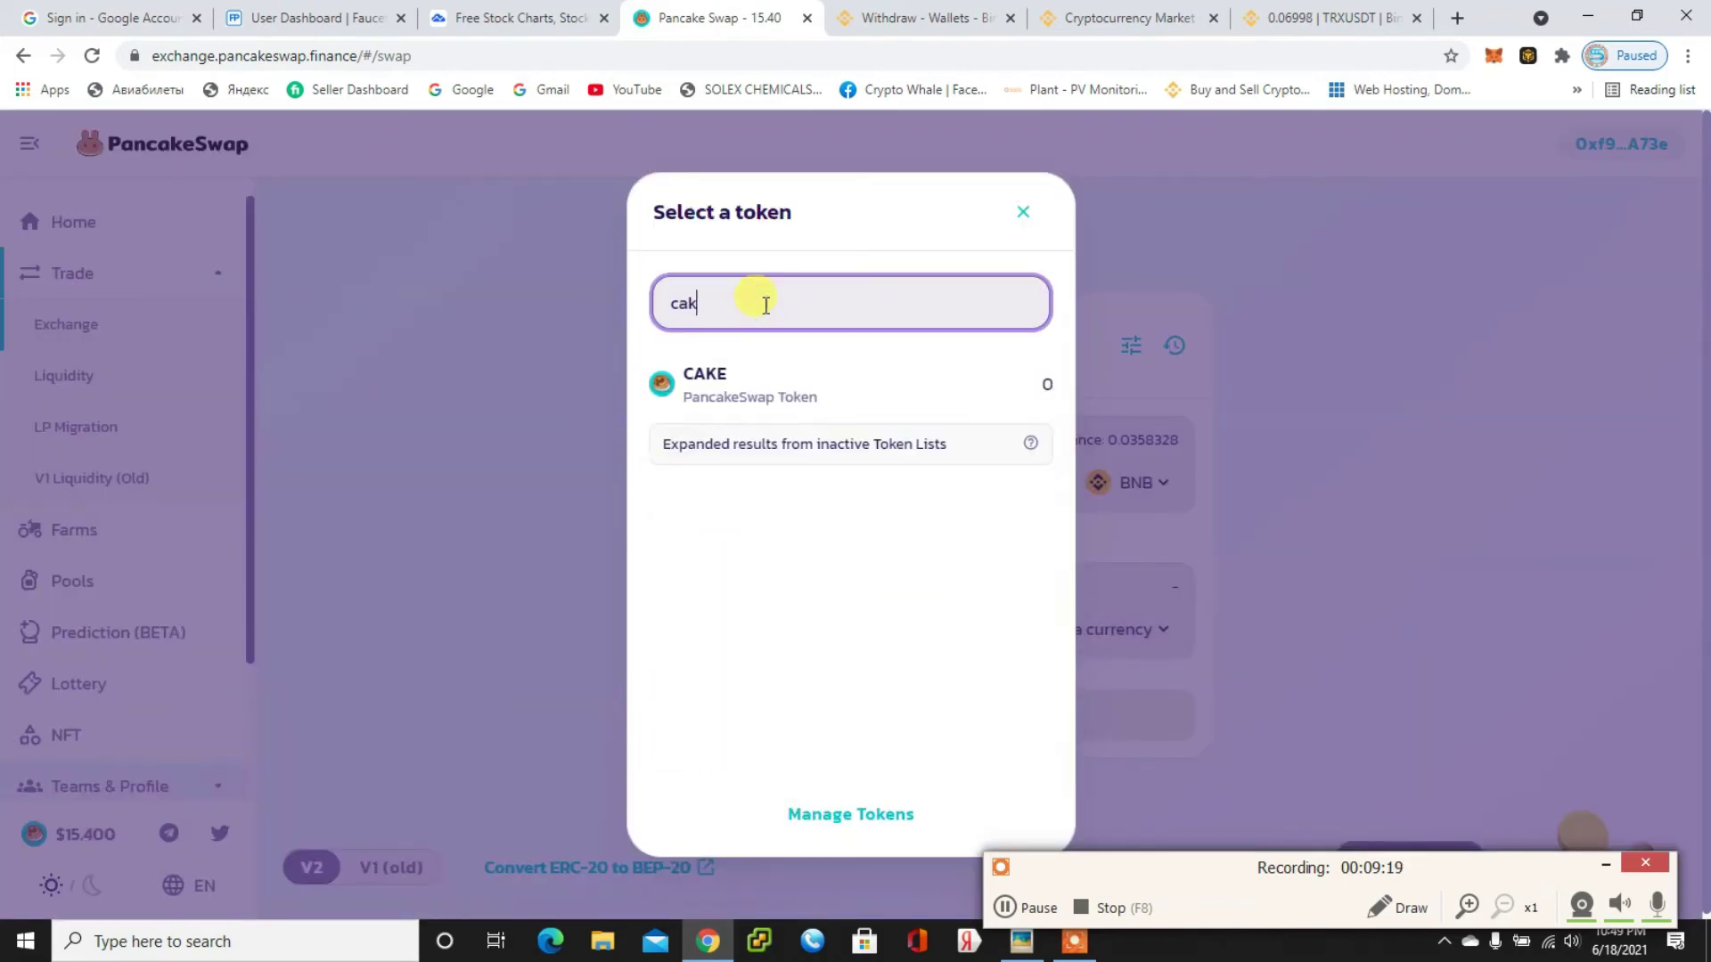
click(764, 385)
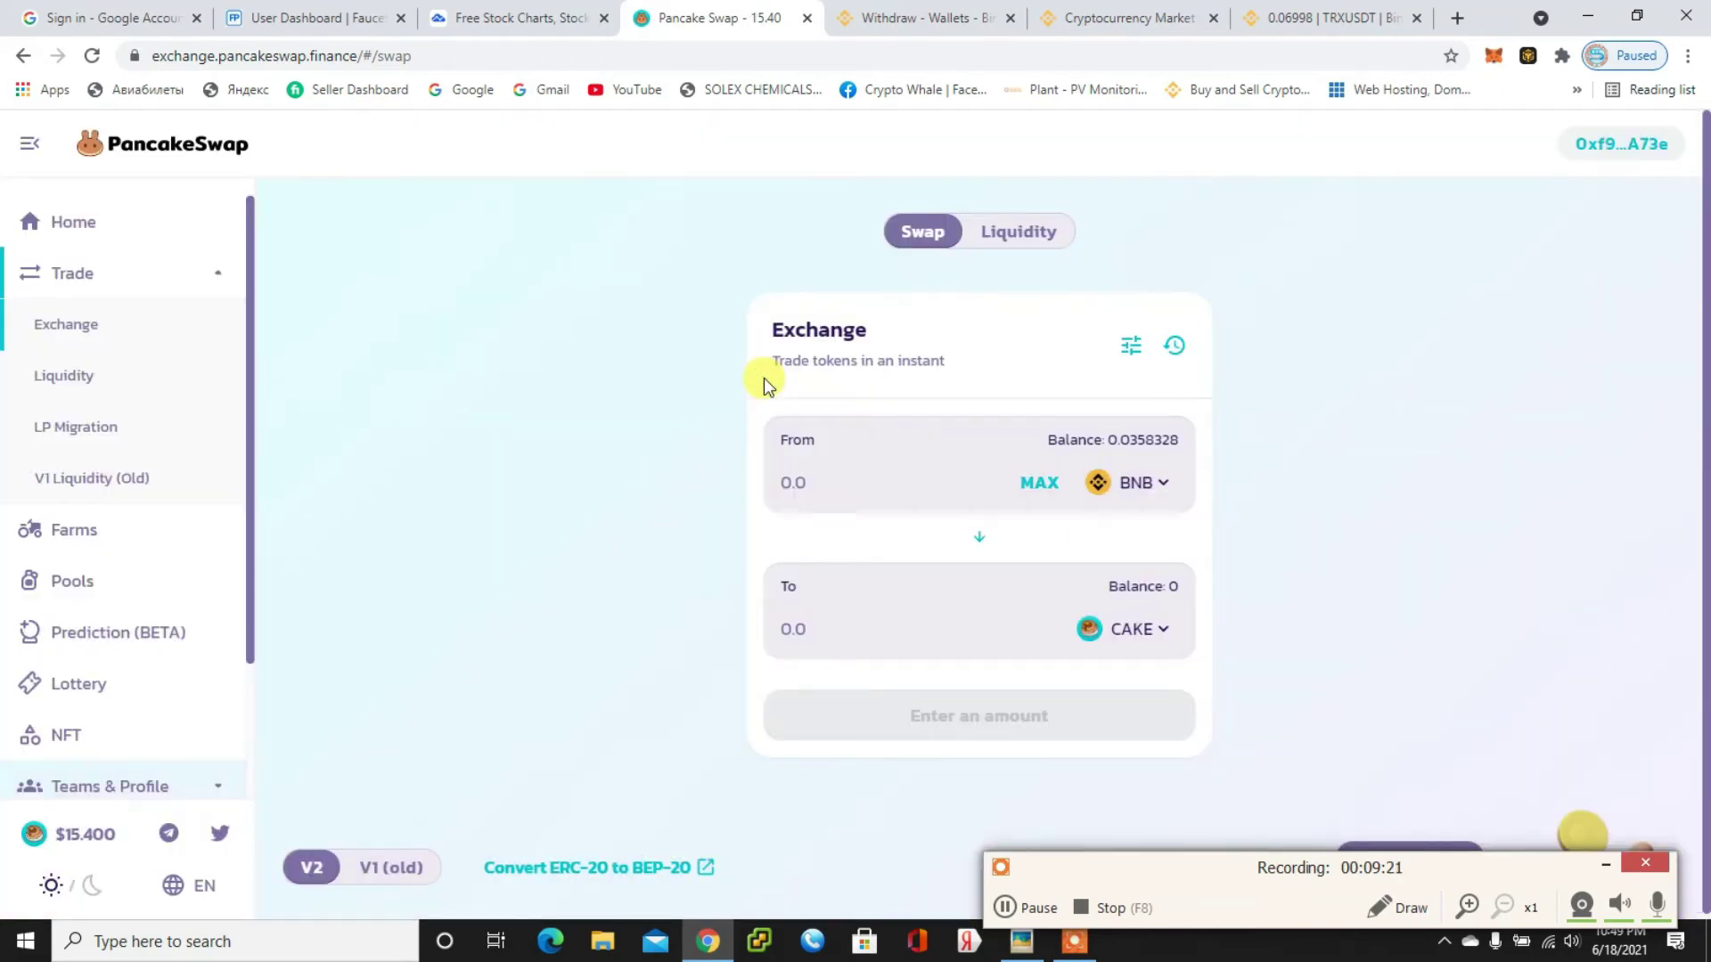
click(874, 635)
text(1)
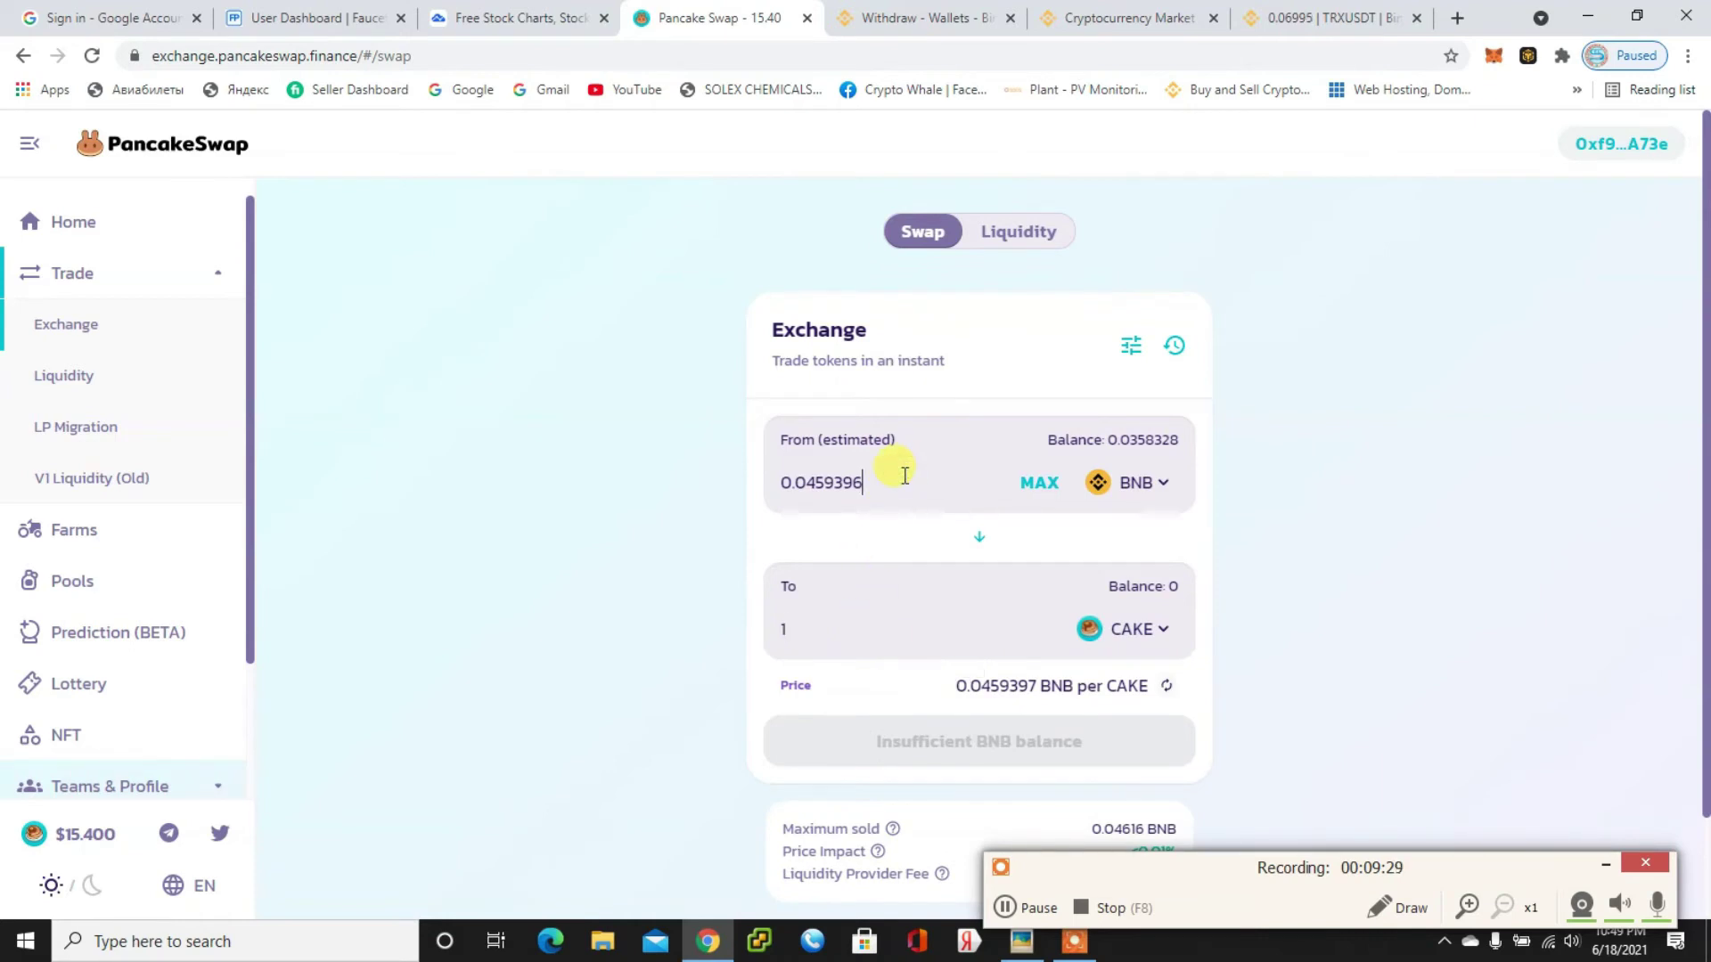
- Clear the swap amount and use the maximum available balance, 0.02583285846029469 BNB, as the amount to exchange
key(ctrl+a)
key(BackSpace)
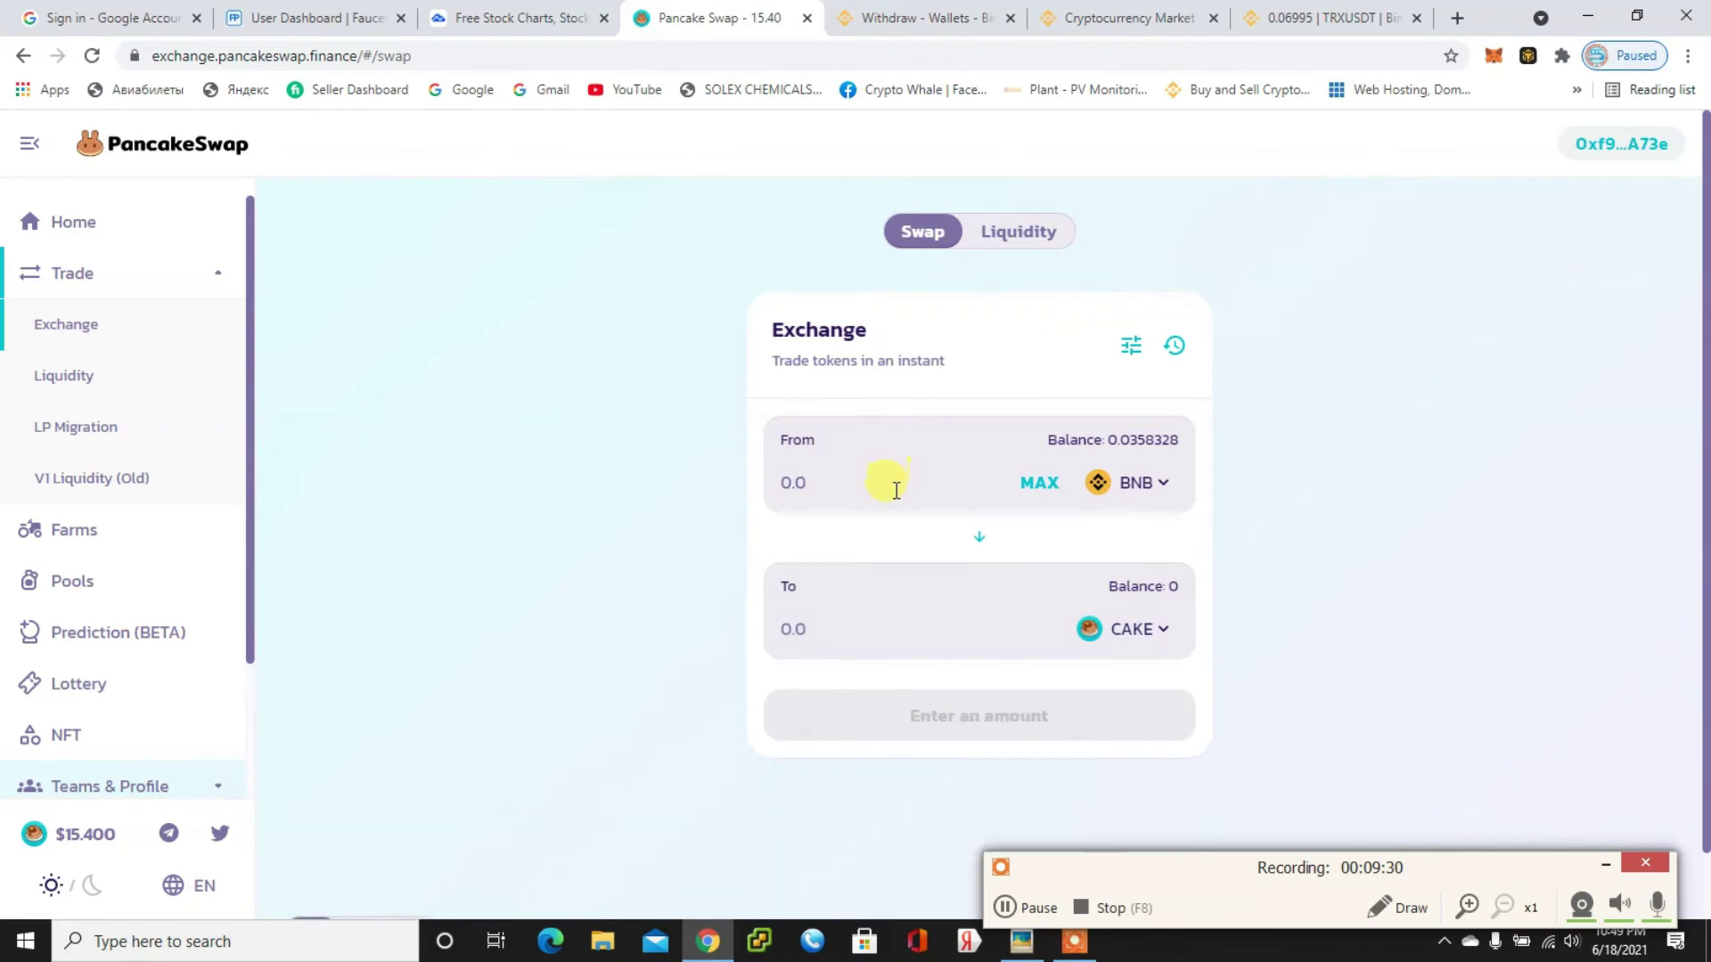
click(1039, 480)
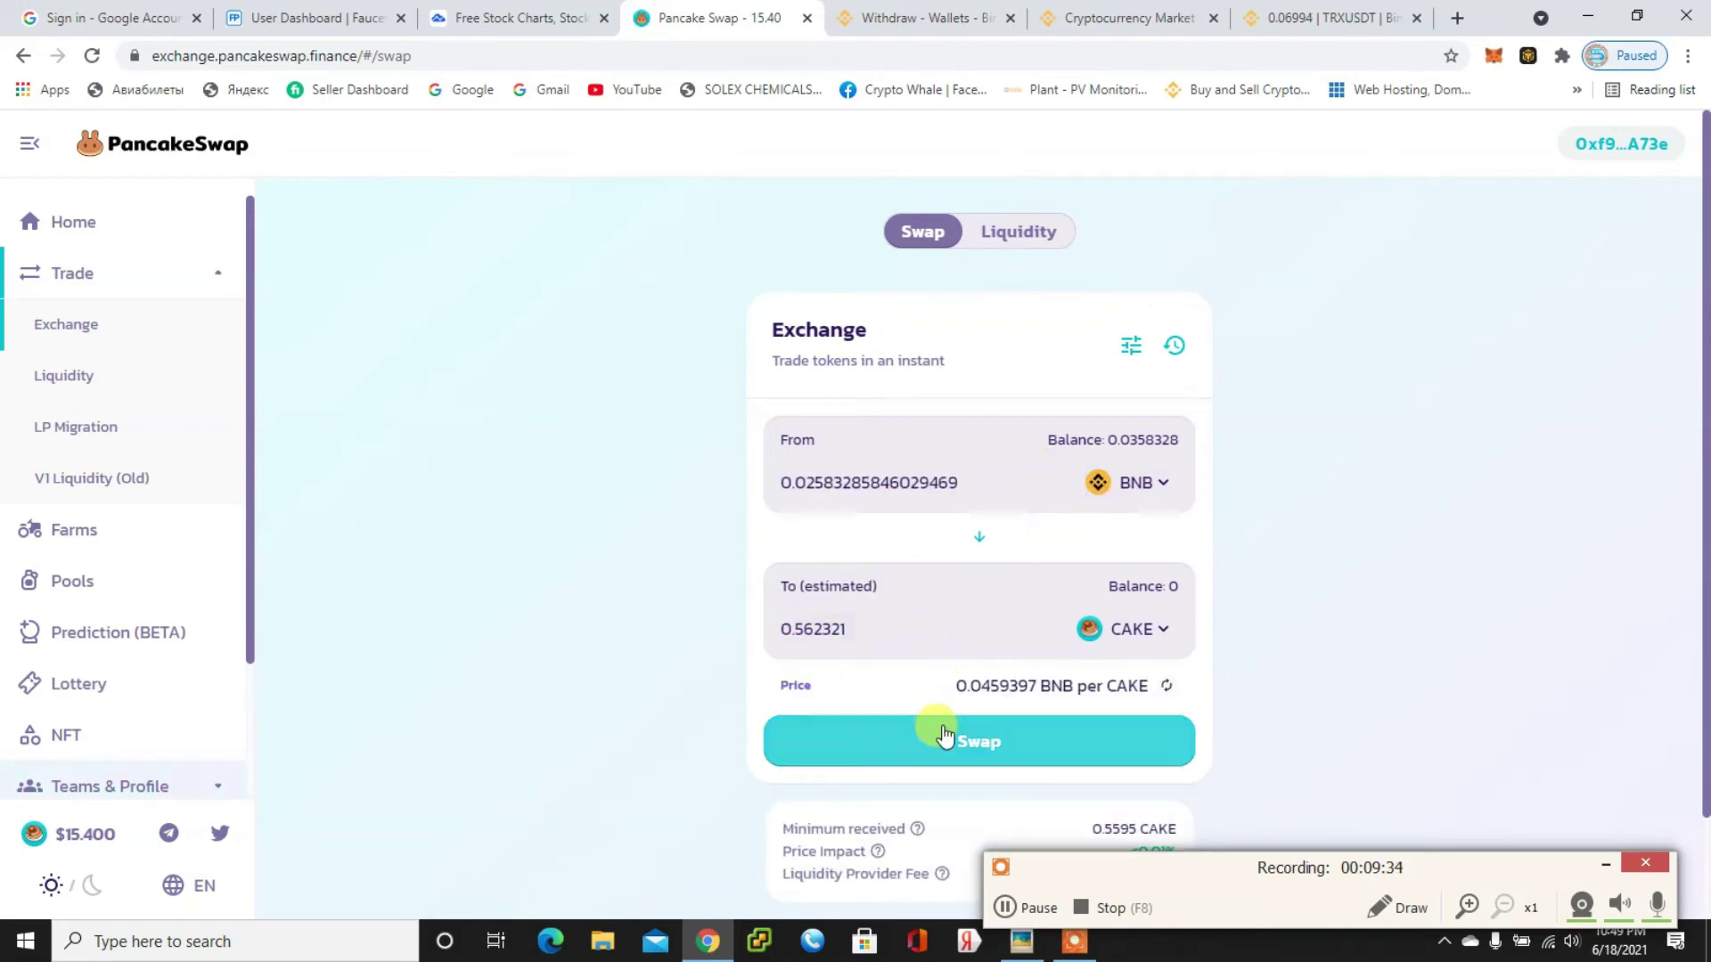
- Submit the swap of 0.0258328 BNB for CAKE, reject the transaction in MetaMask, and dismiss the error
click(947, 736)
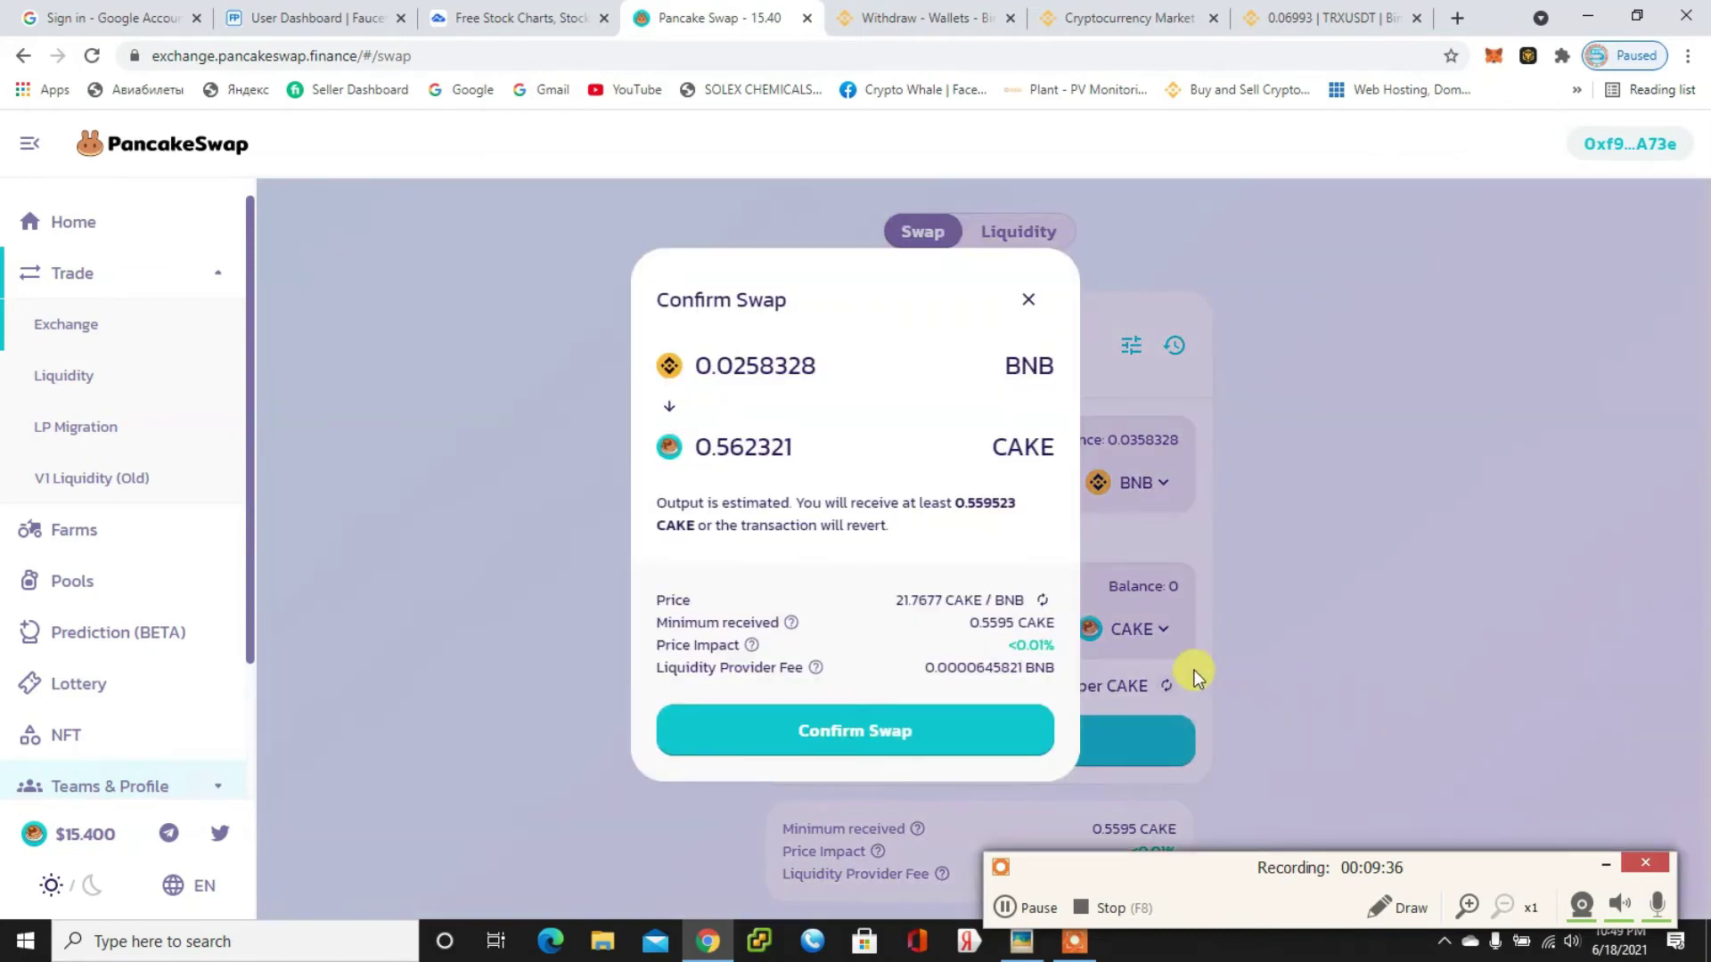
click(856, 738)
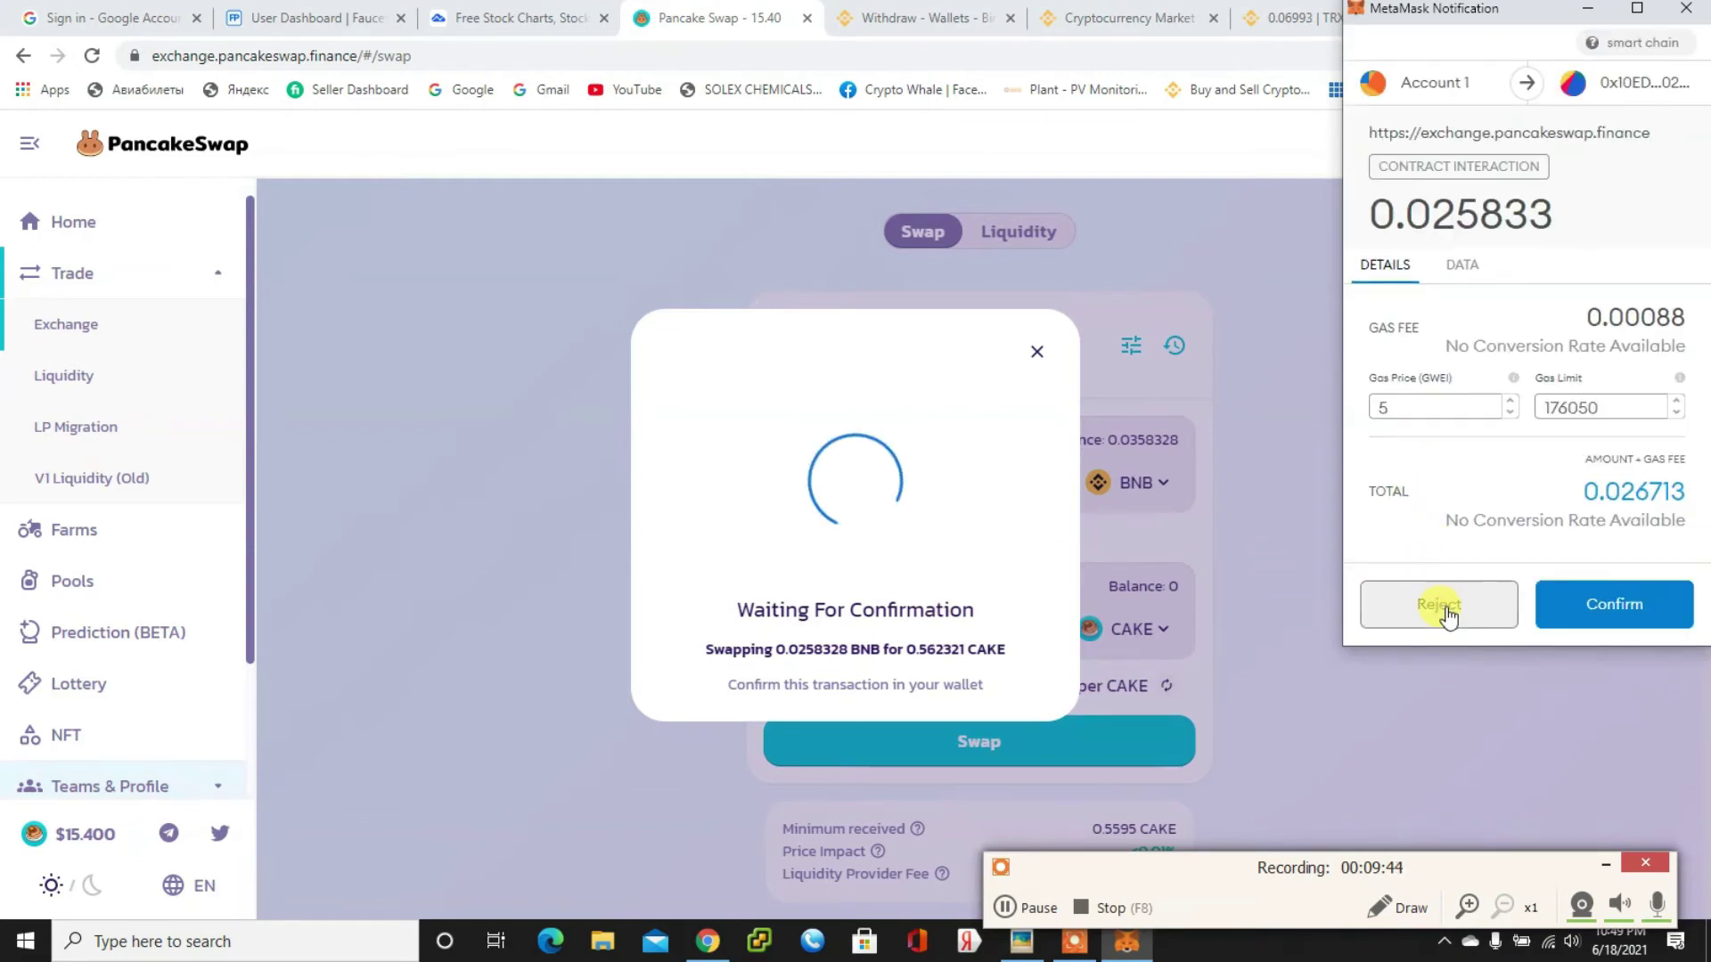
click(1445, 609)
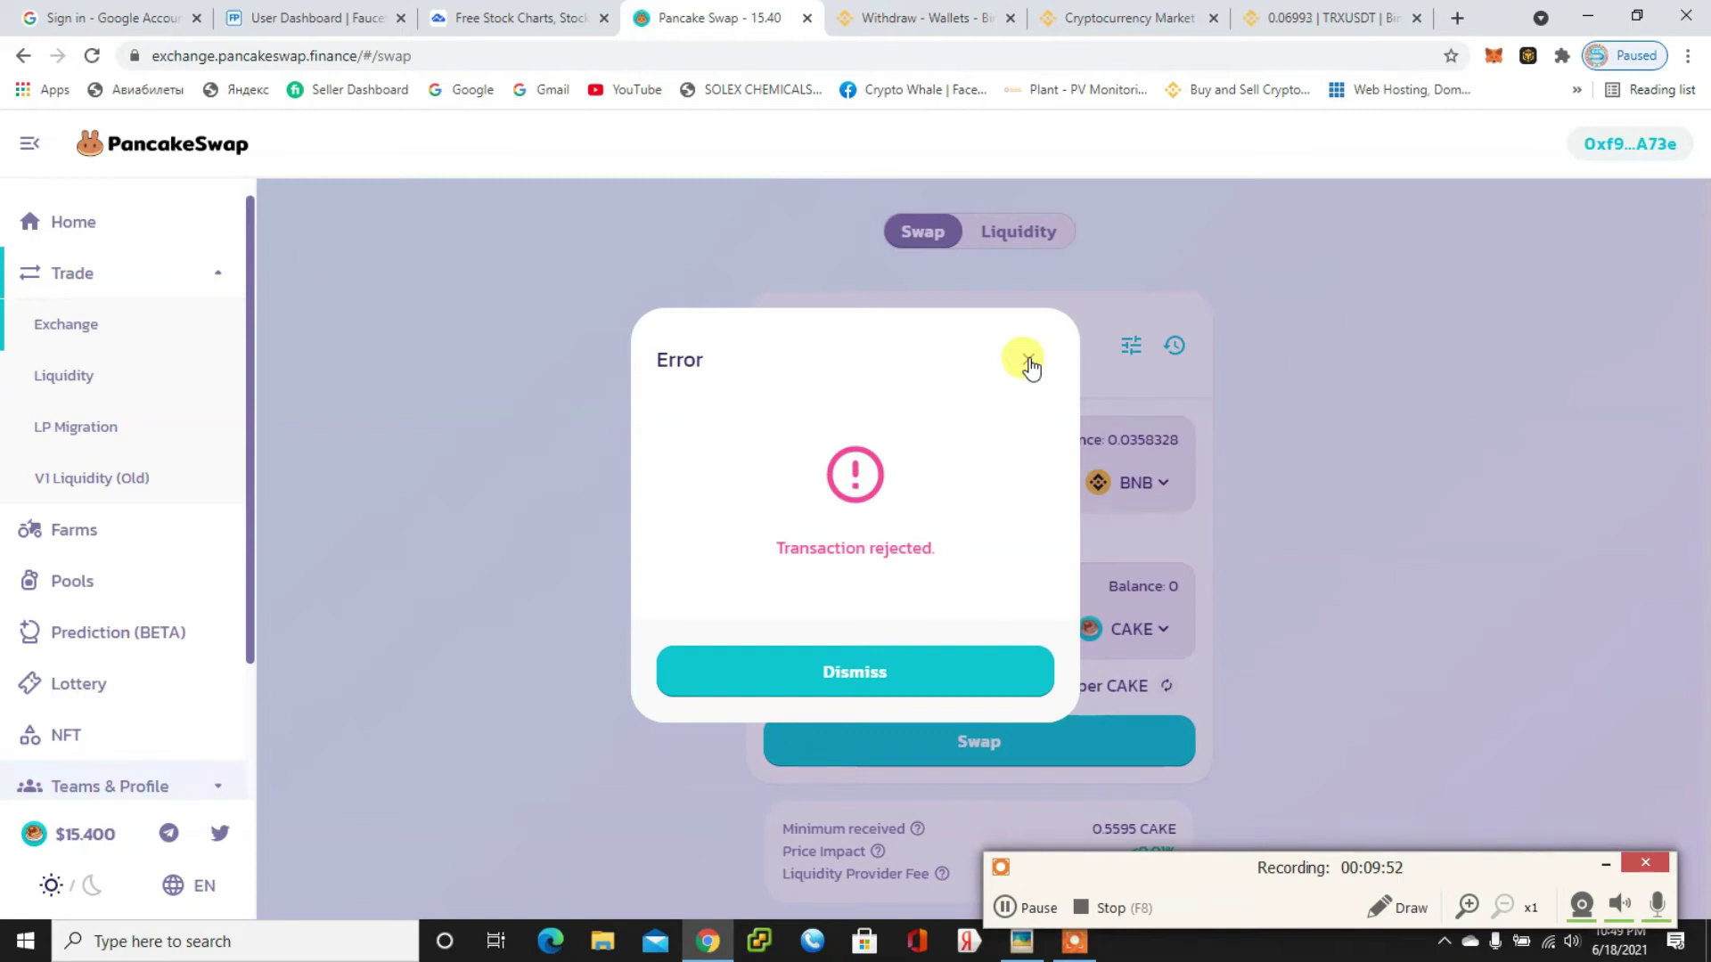
click(1029, 362)
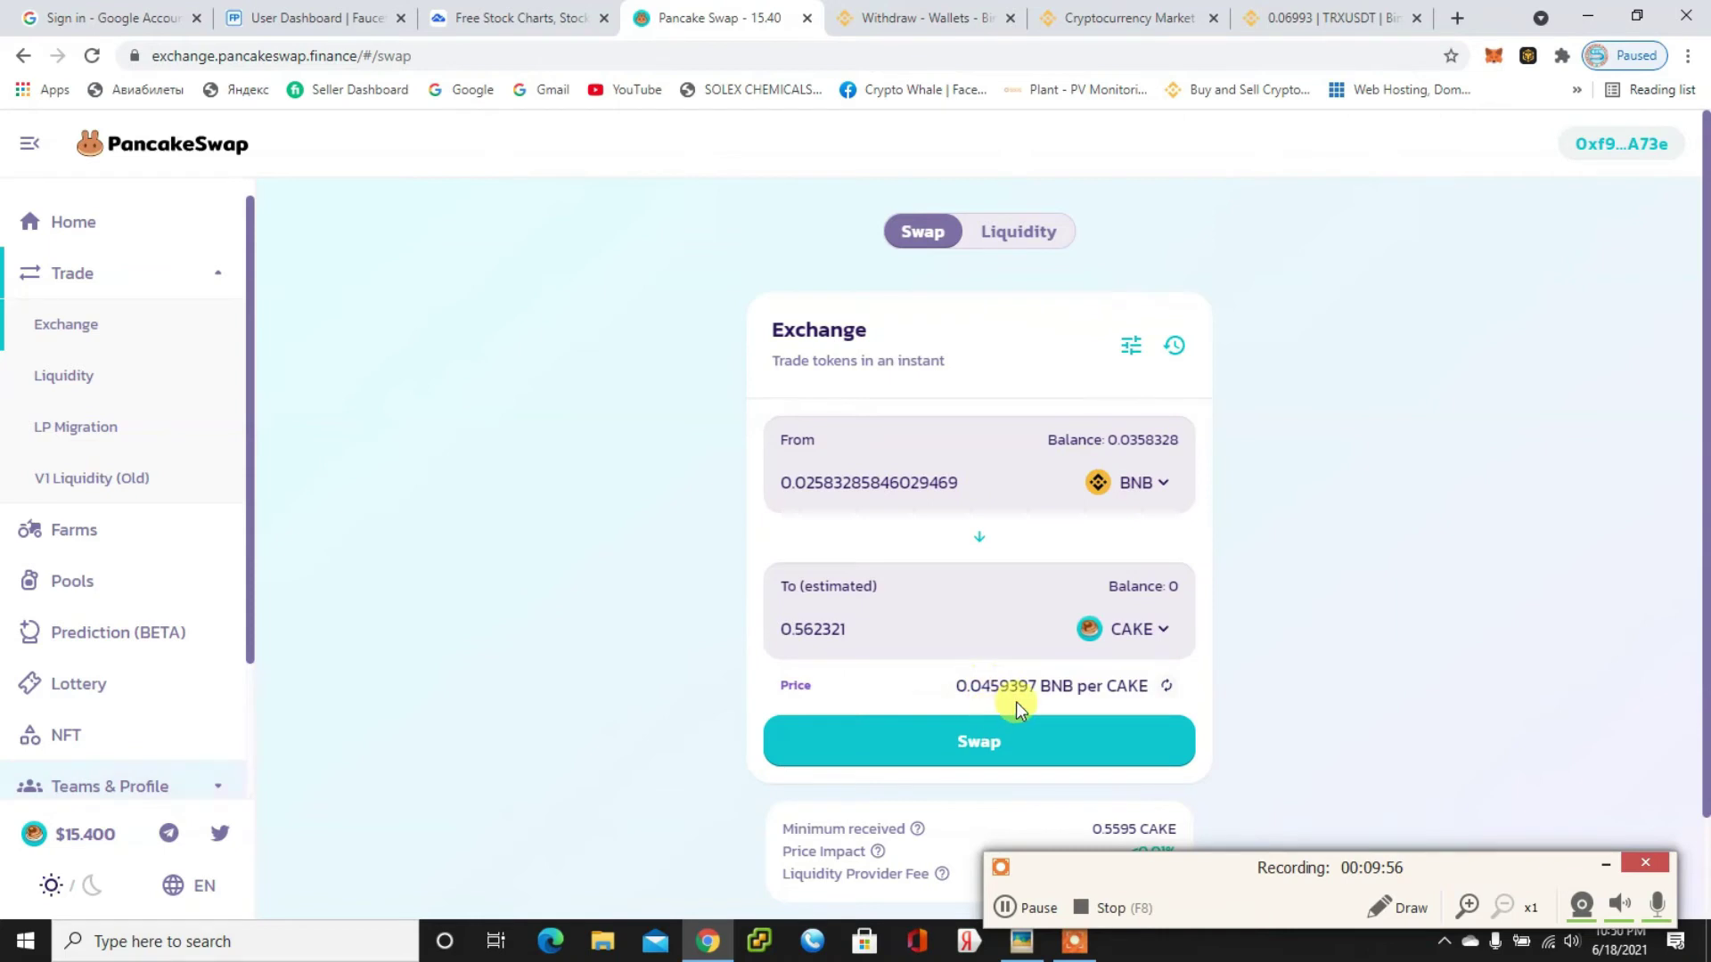
scroll(1244, 685, down, 1)
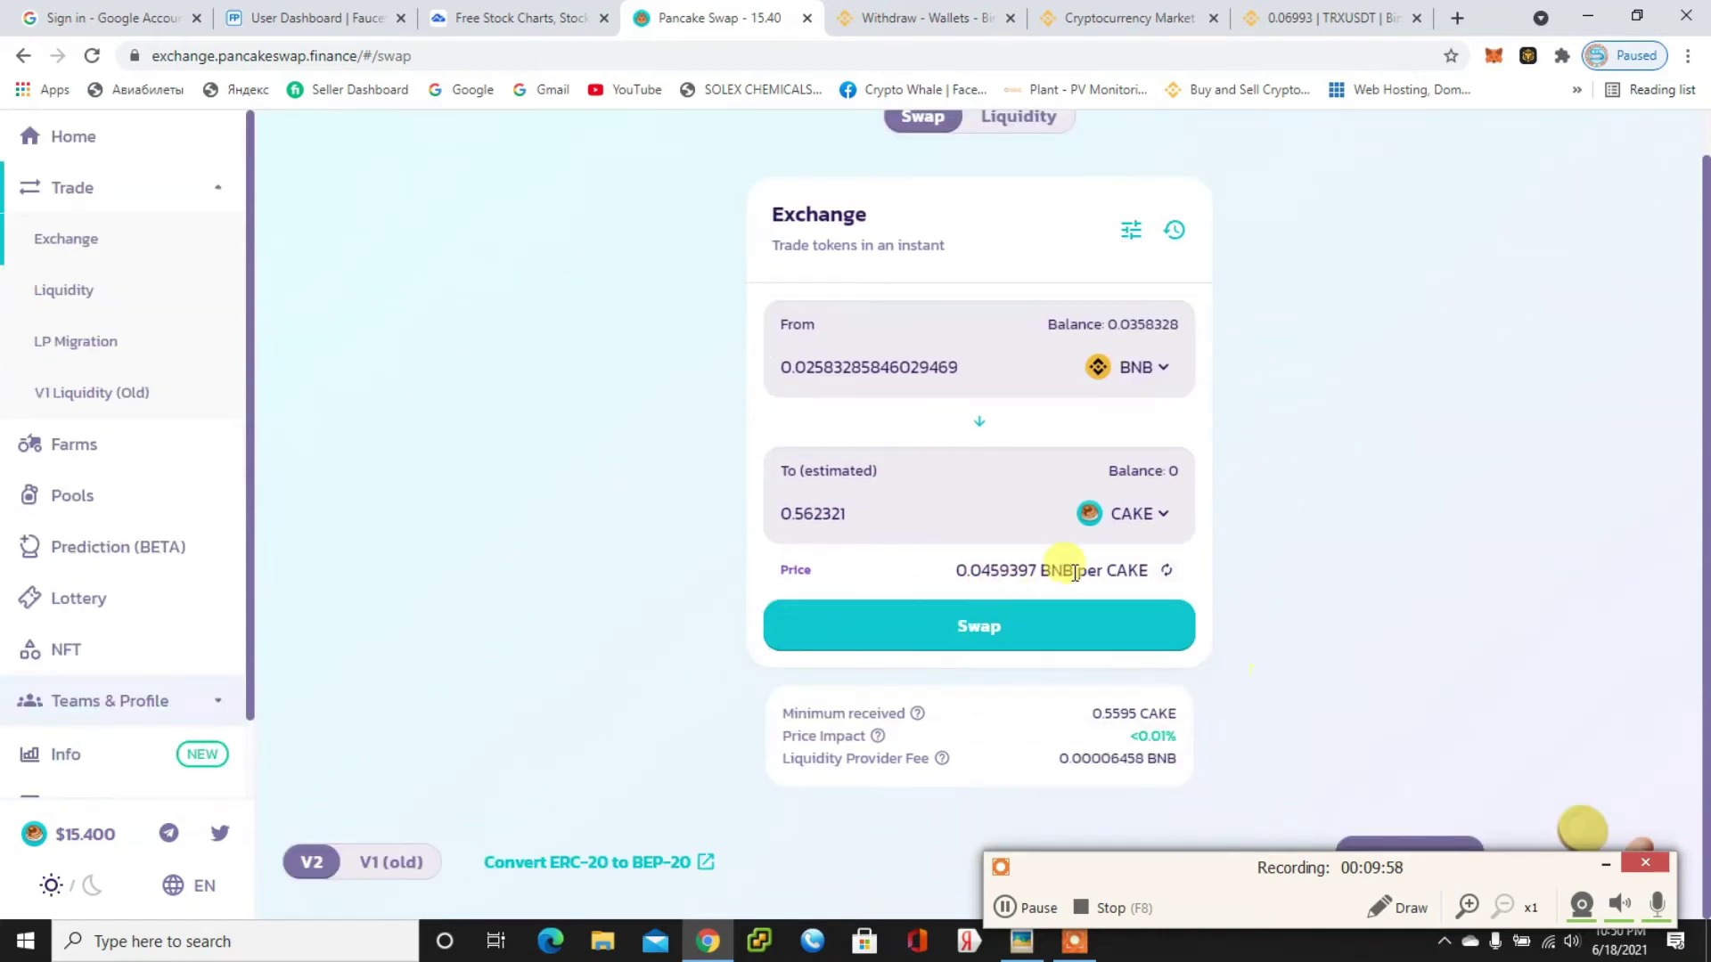
click(1352, 531)
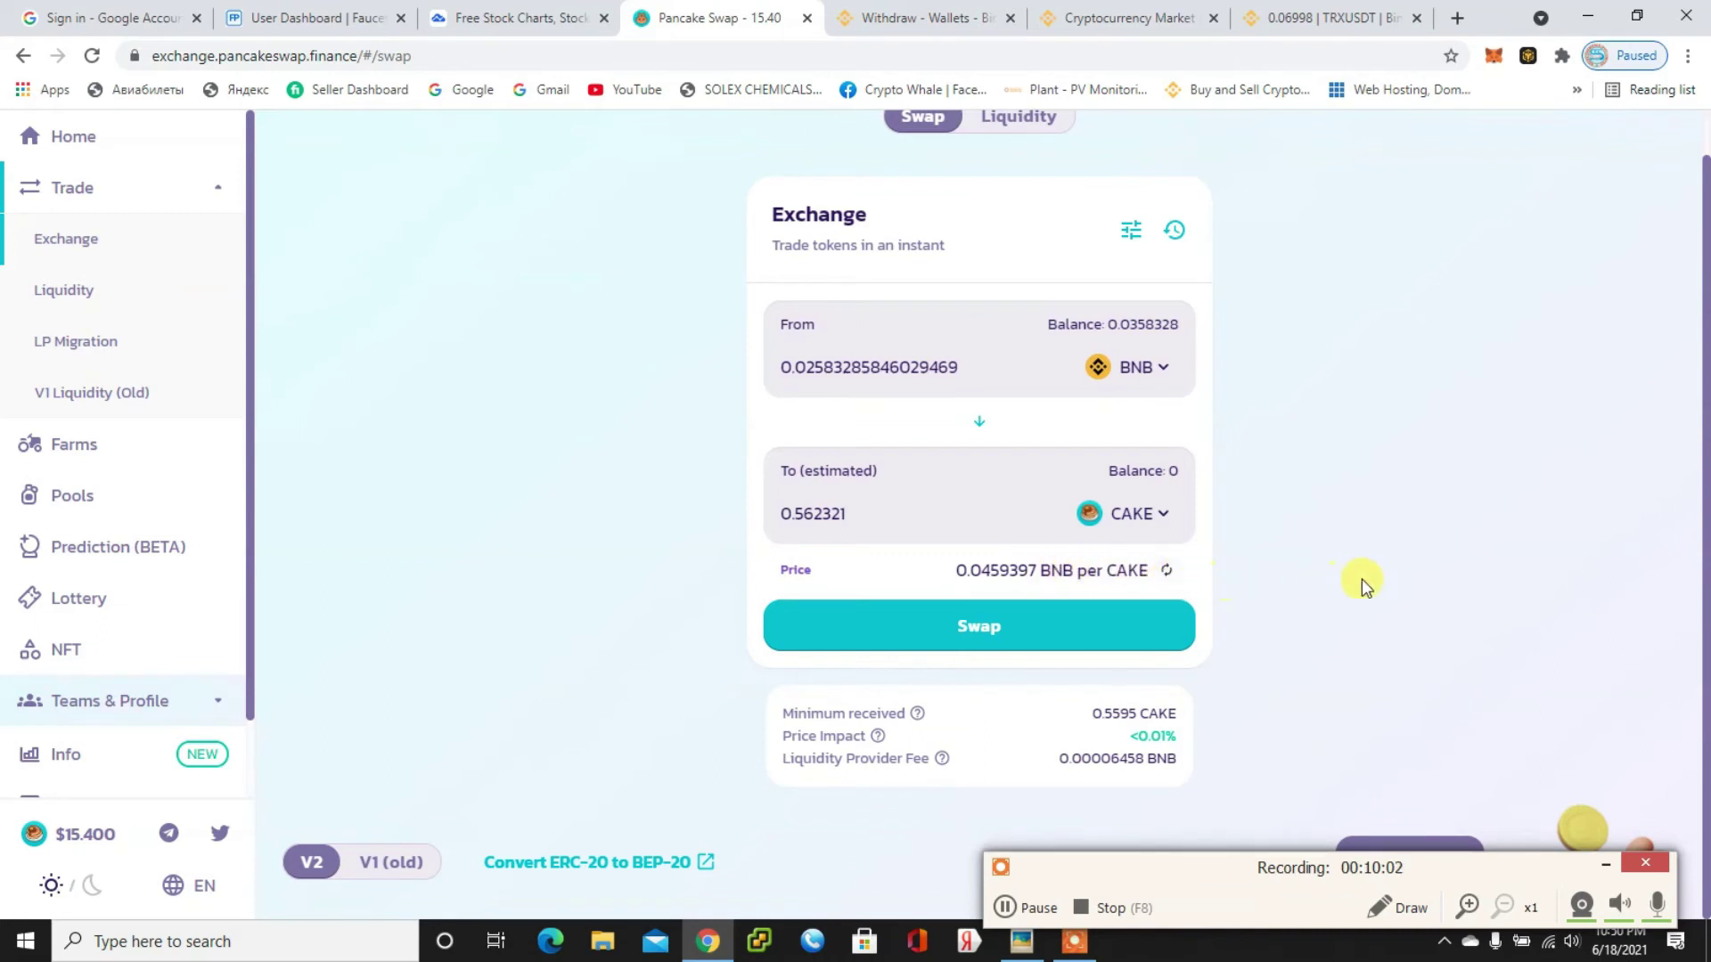
scroll(499, 526, up, 2)
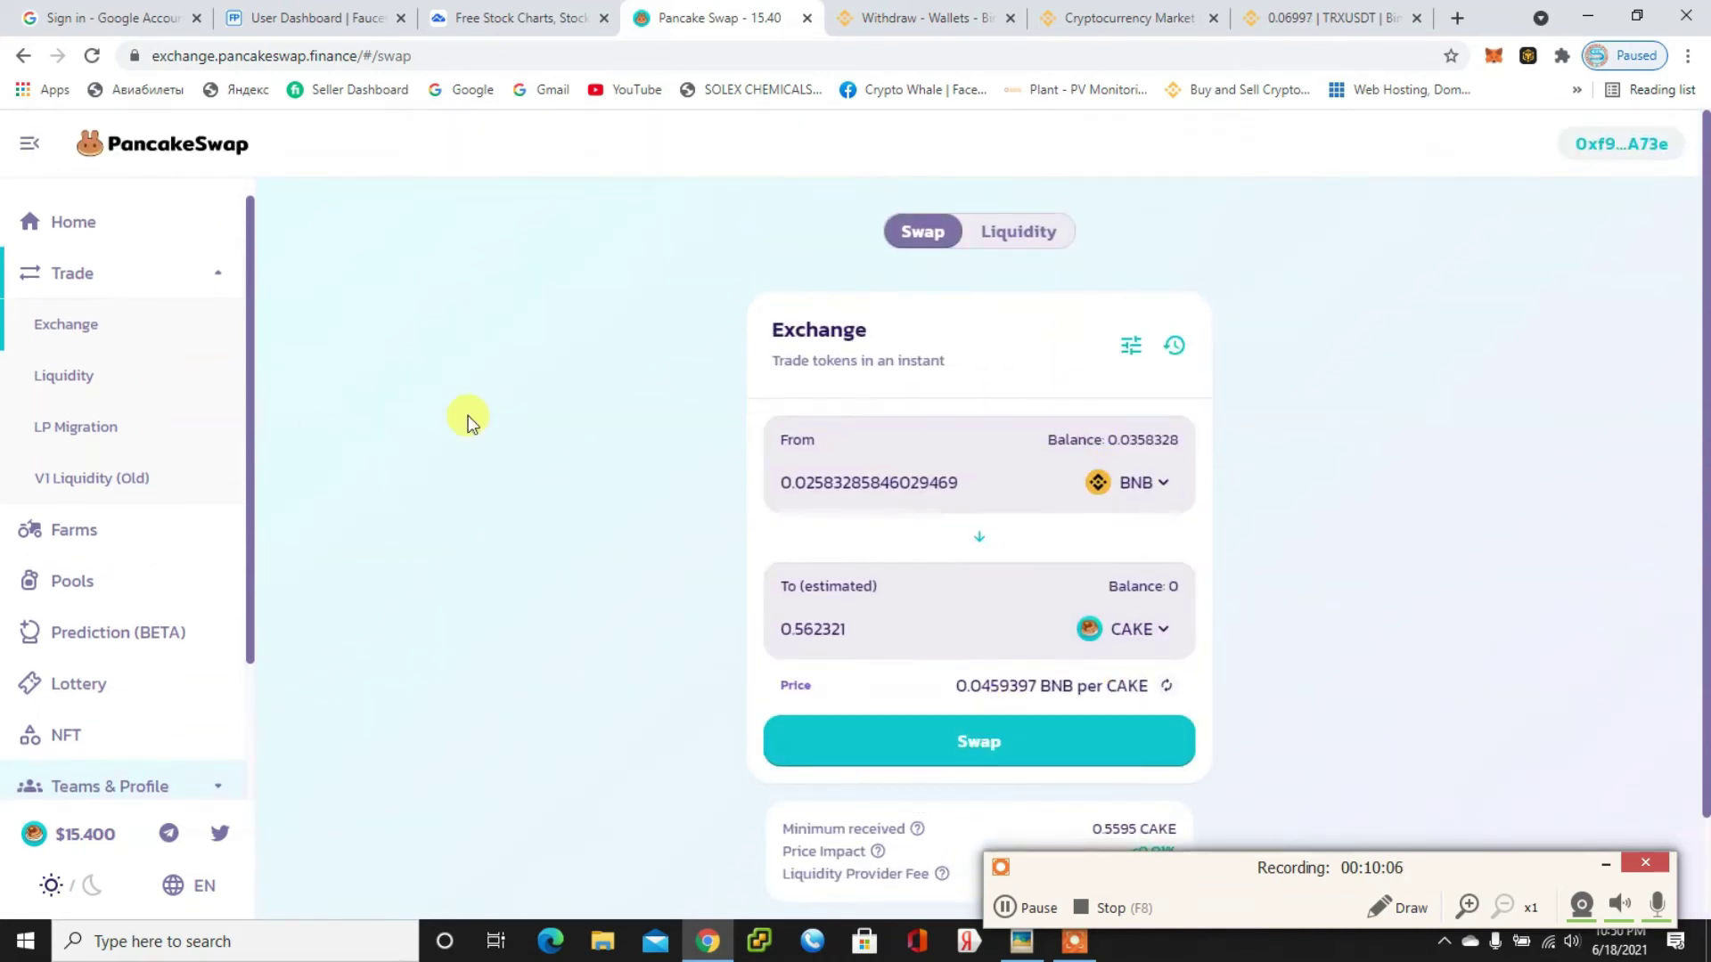
- Open the Syrup Pools and enable the Auto CAKE pool, approving its CAKE spending permission in MetaMask
click(97, 582)
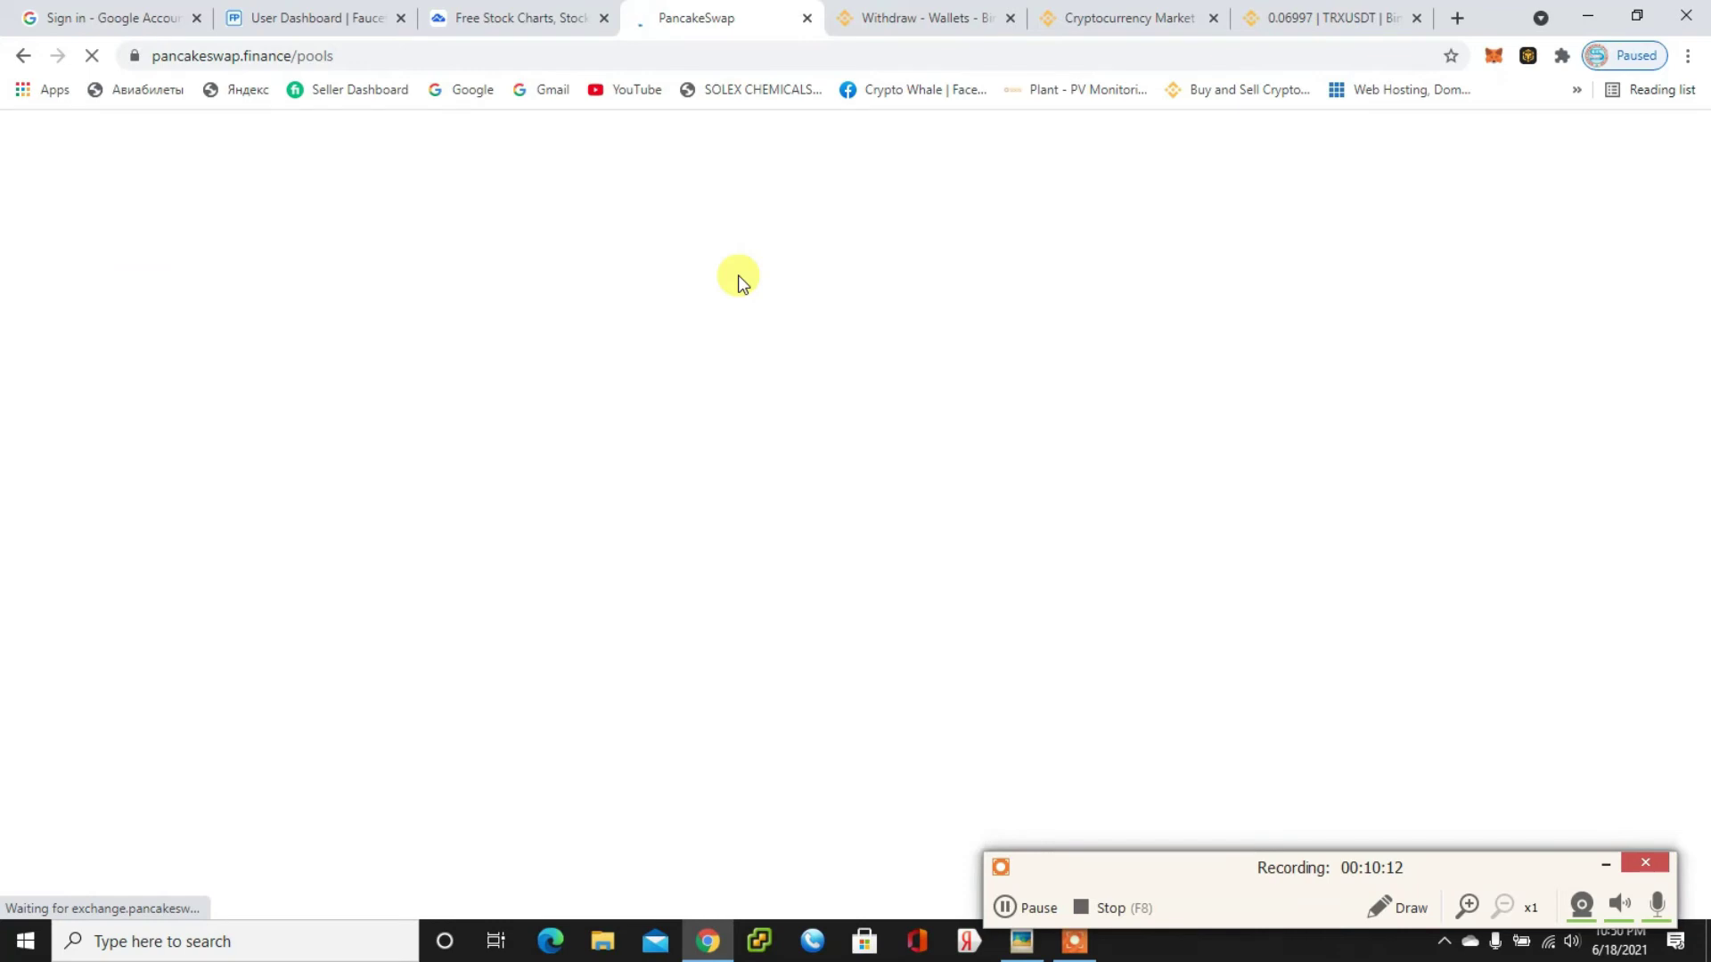
click(1016, 907)
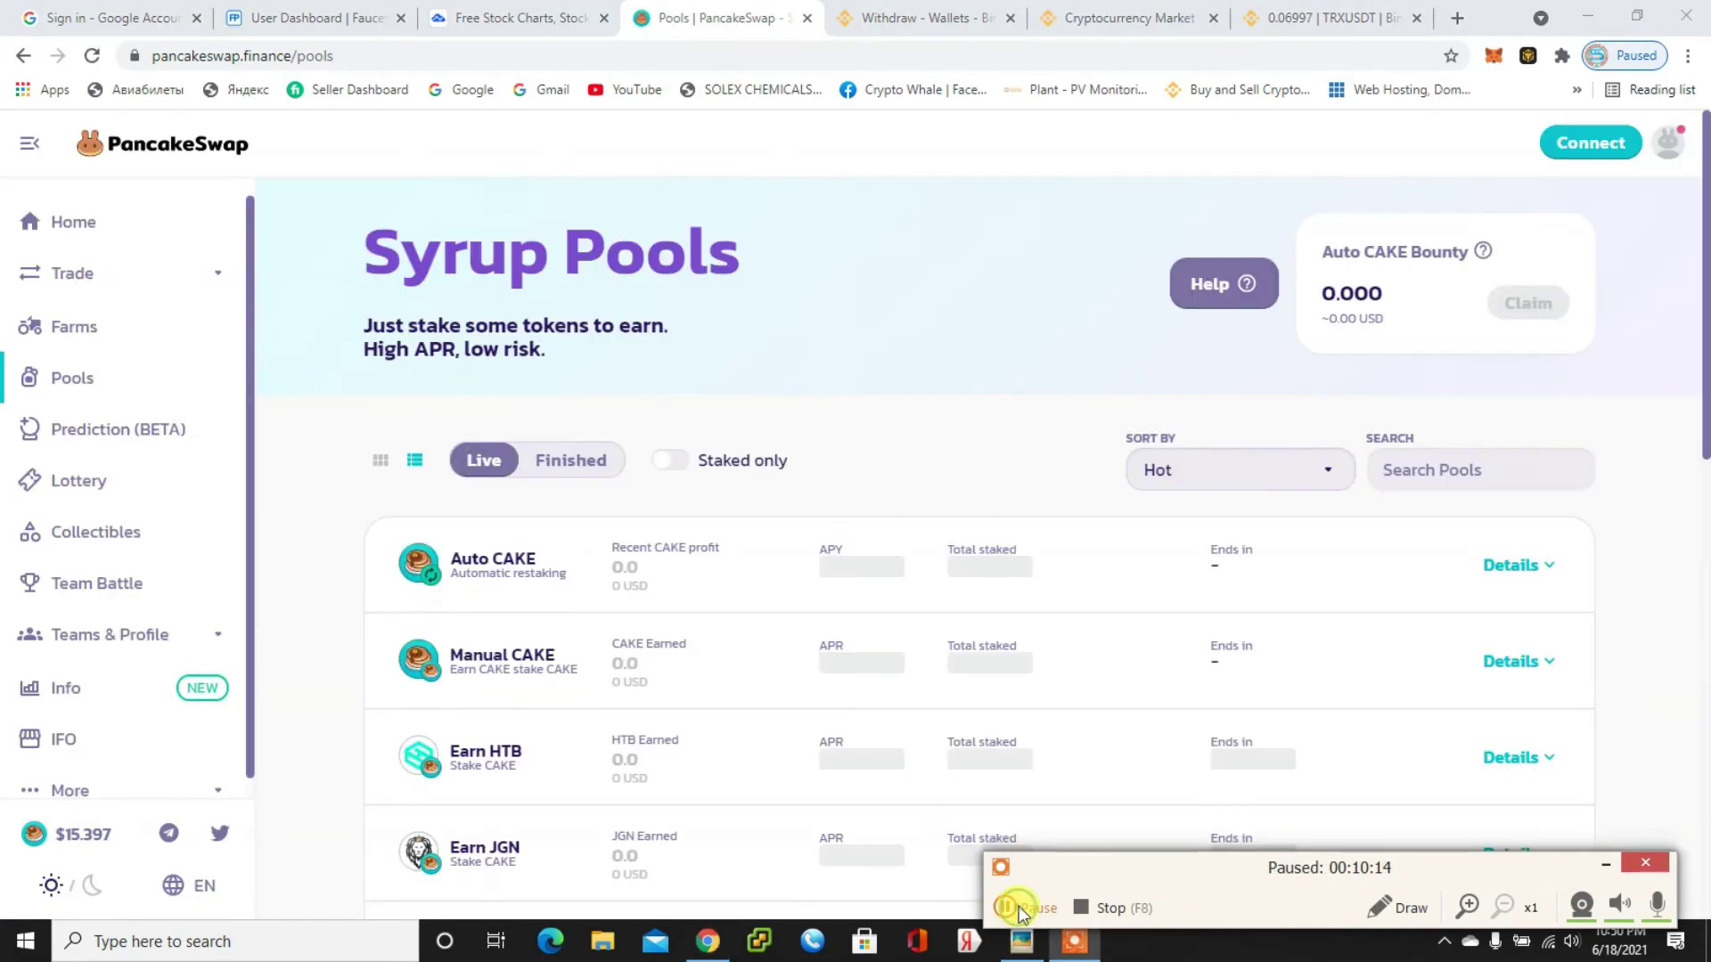
click(1016, 907)
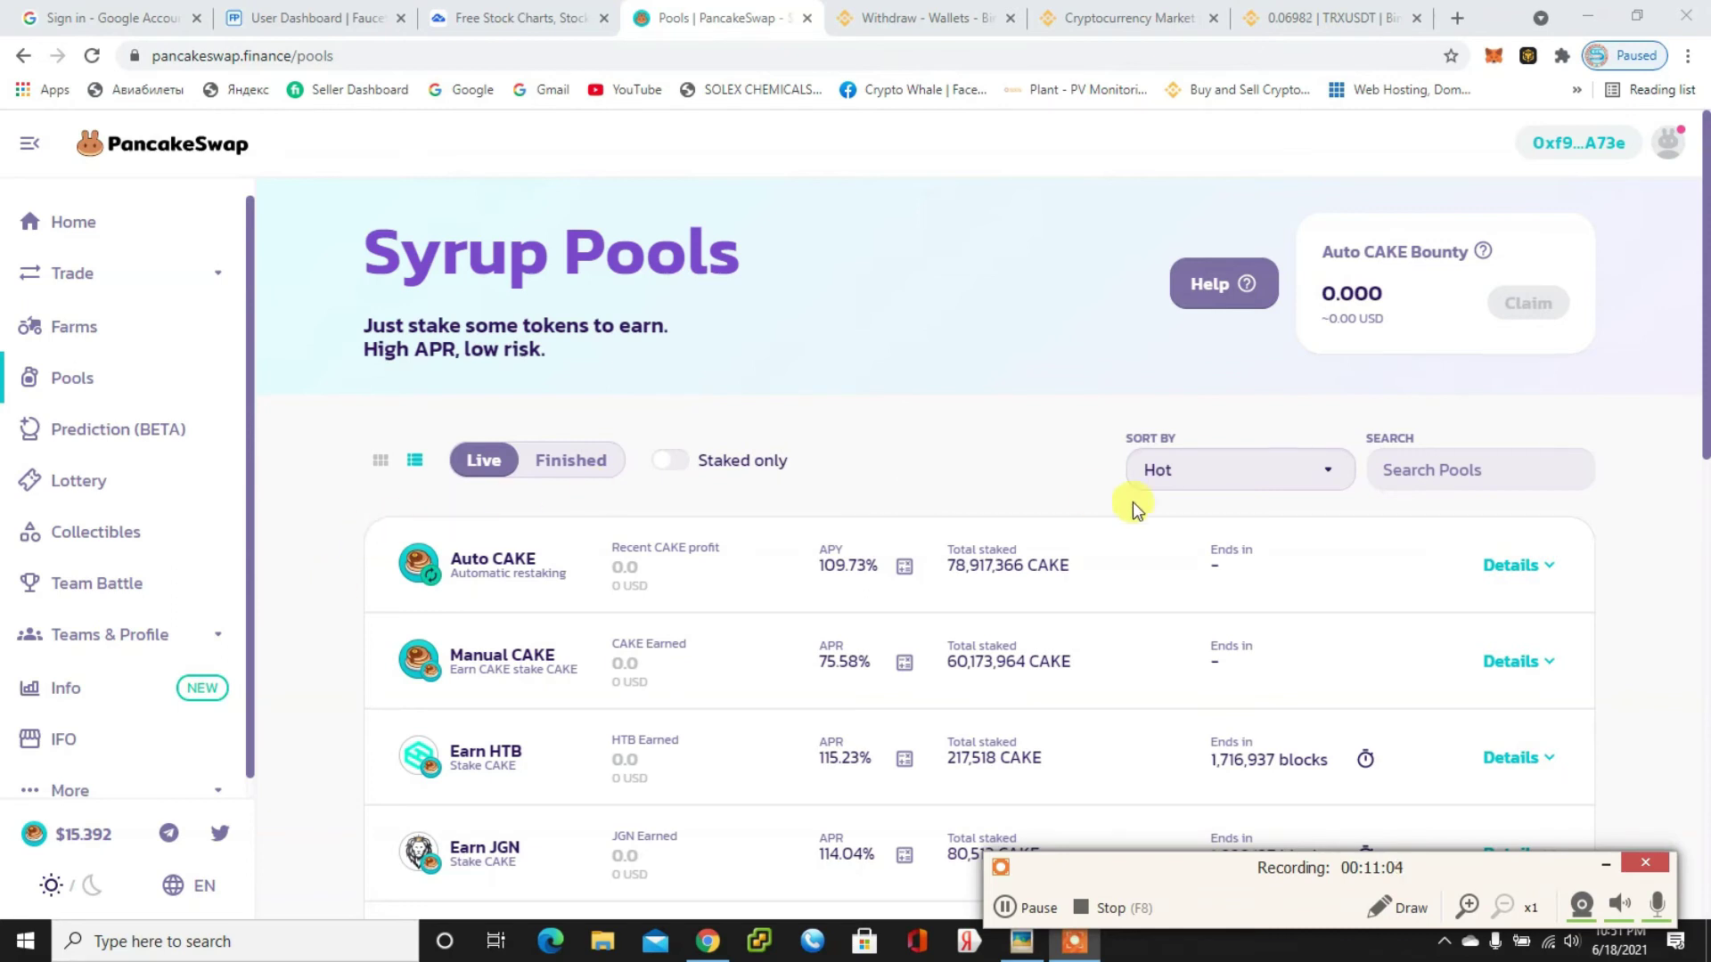
click(1513, 567)
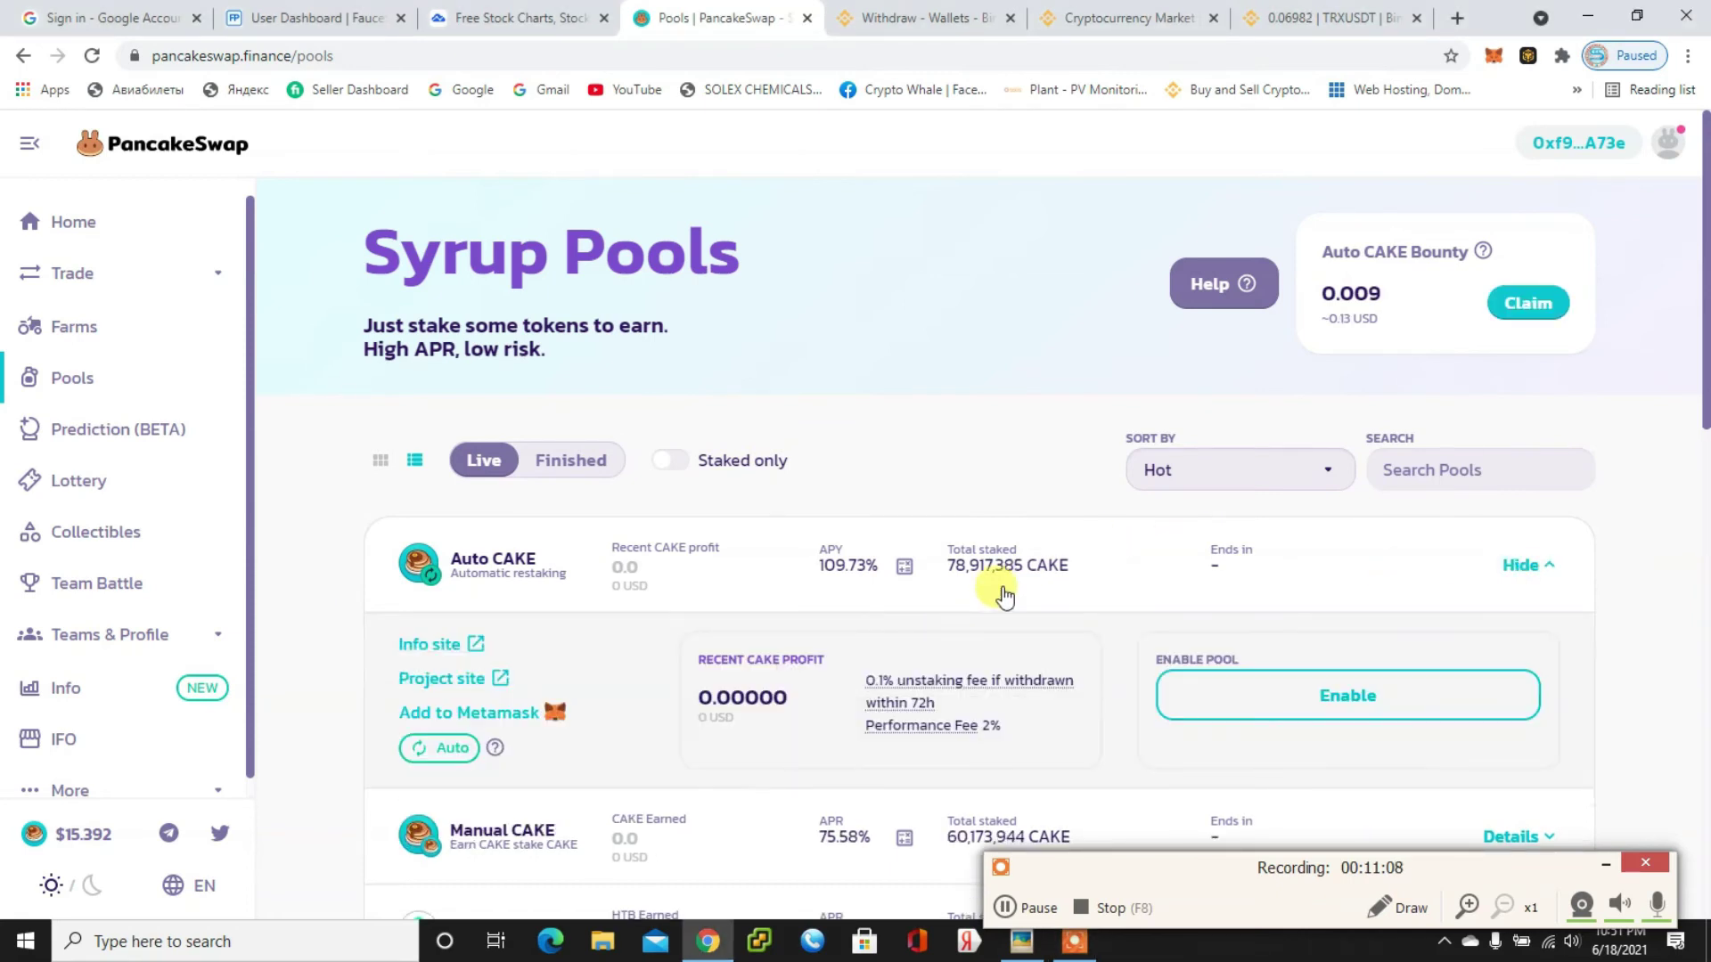
click(1280, 722)
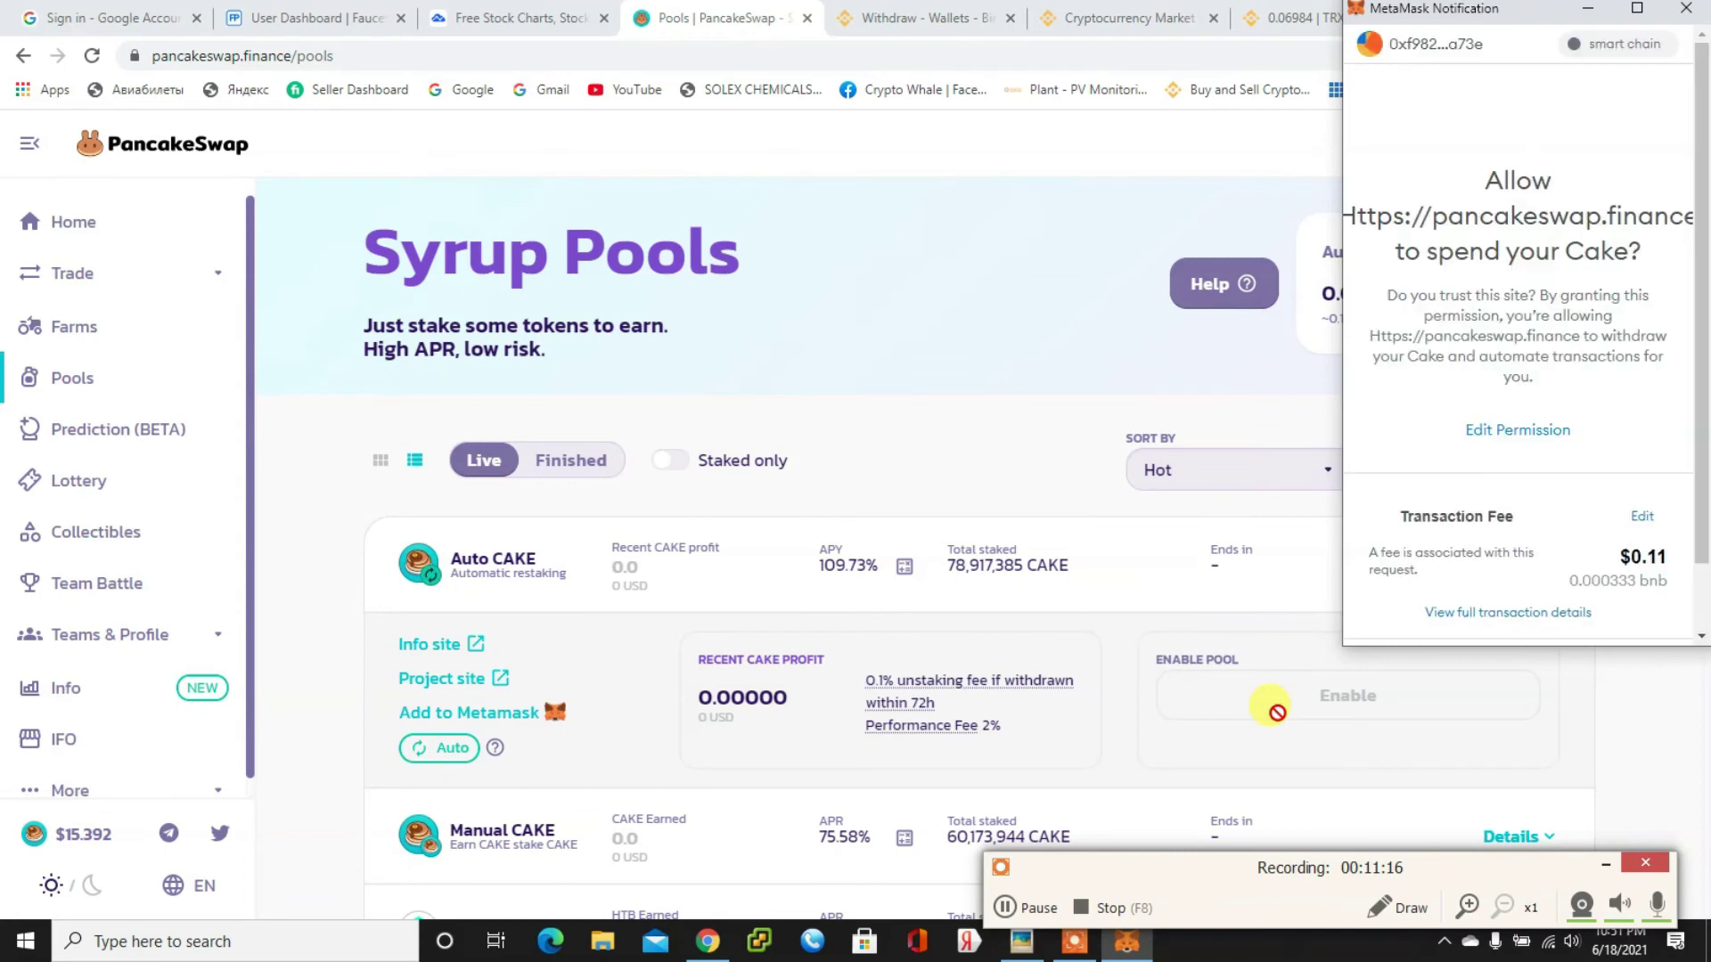
scroll(1532, 464, down, 2)
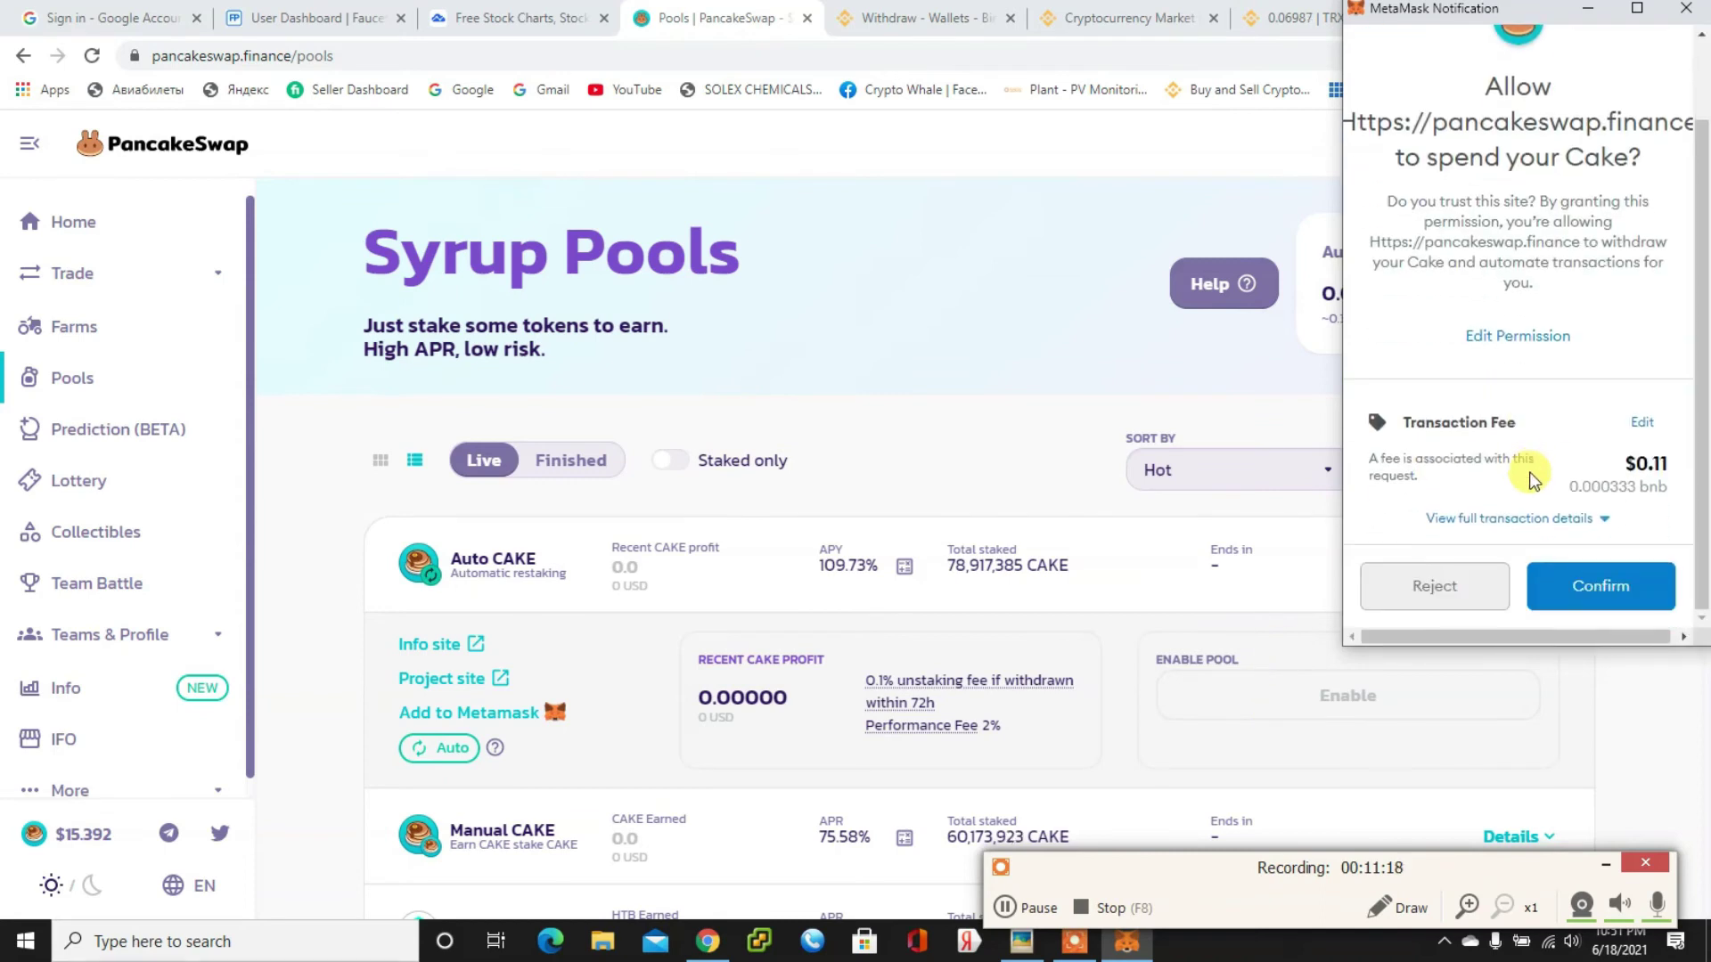
click(1615, 581)
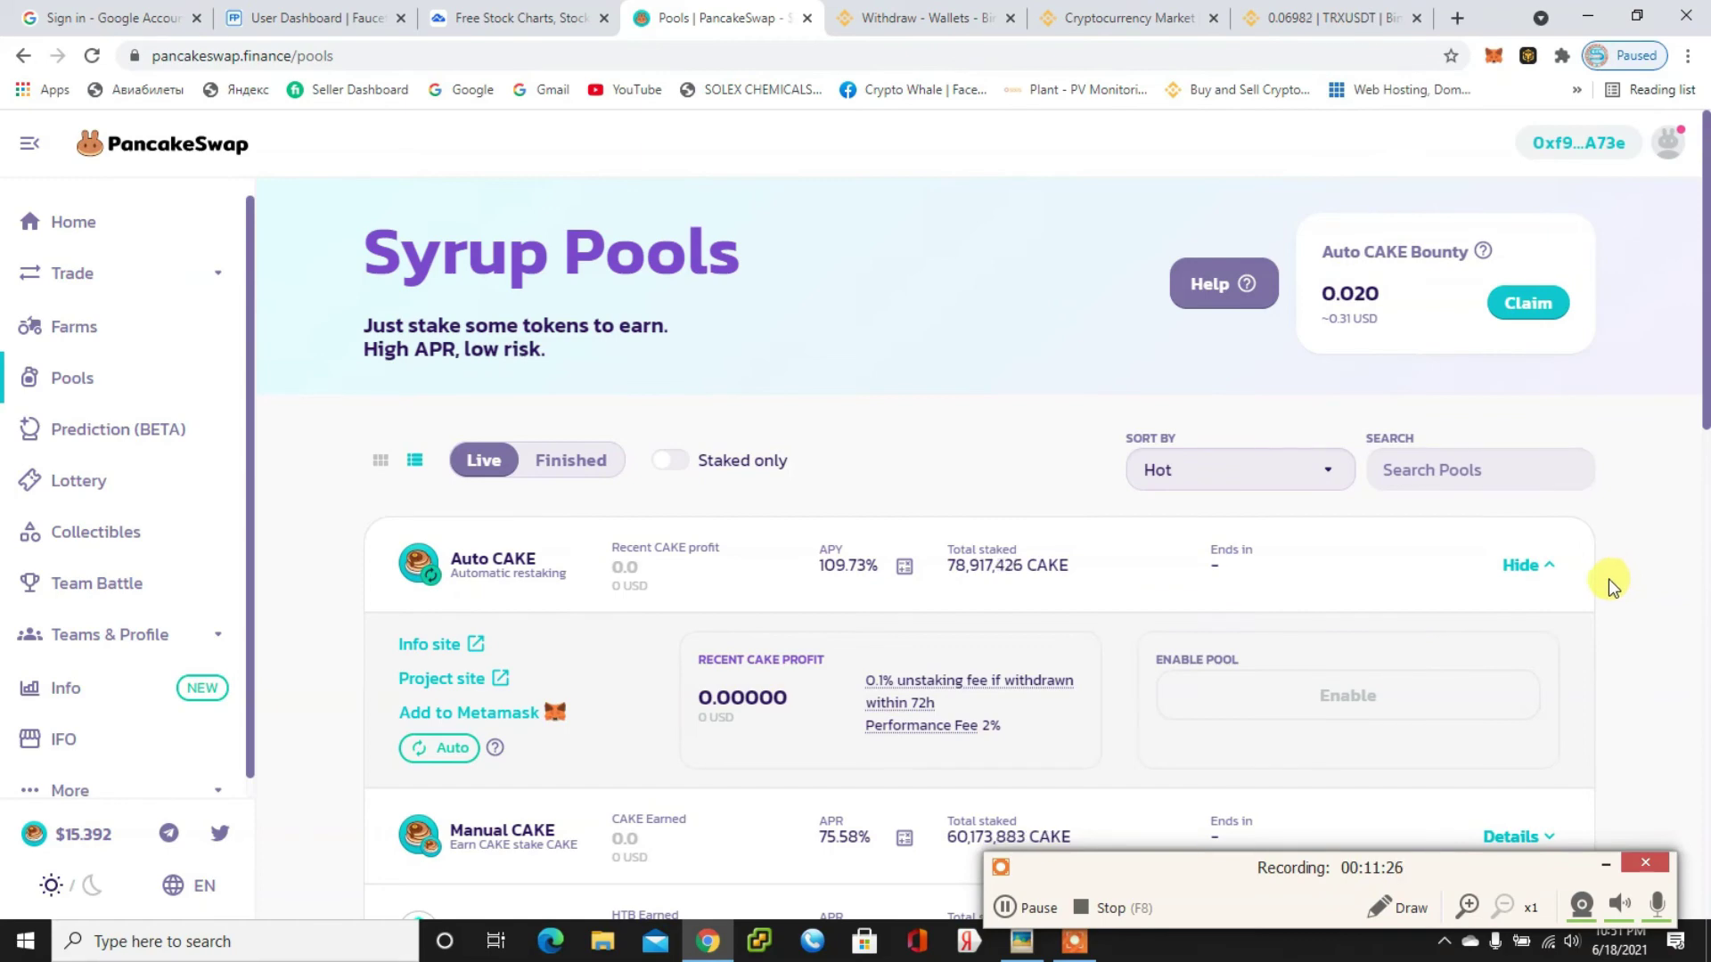
- Try to stake CAKE in the Auto CAKE pool and close the dialog
click(1002, 907)
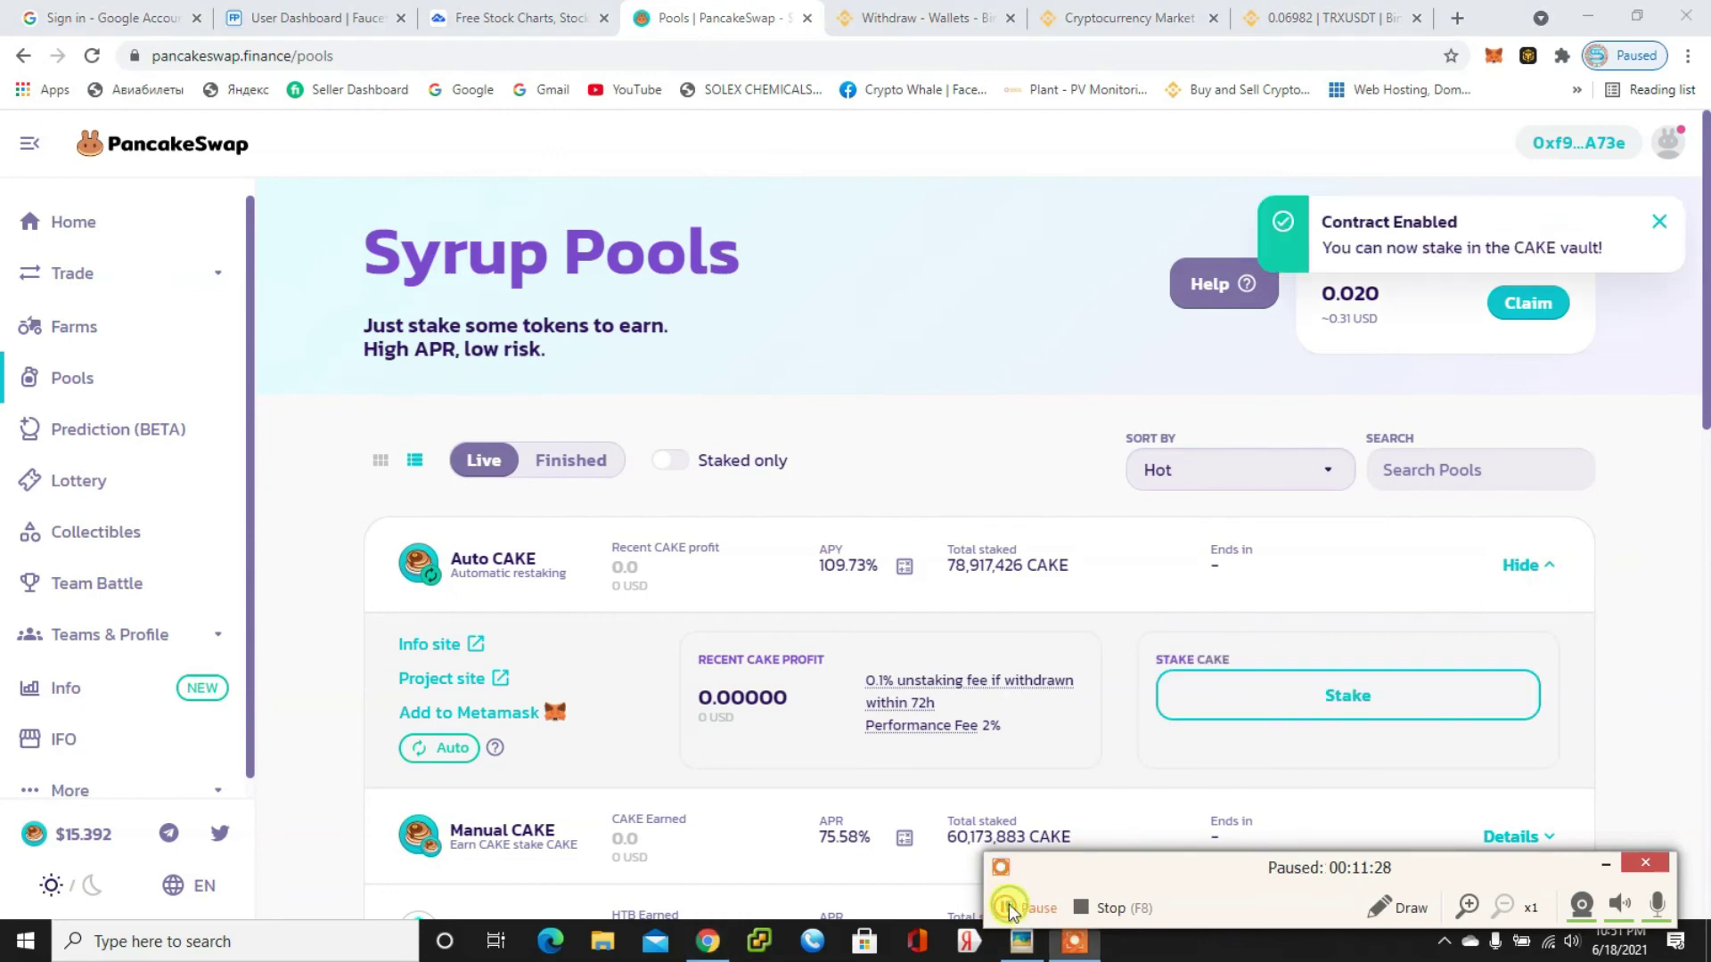
click(1002, 907)
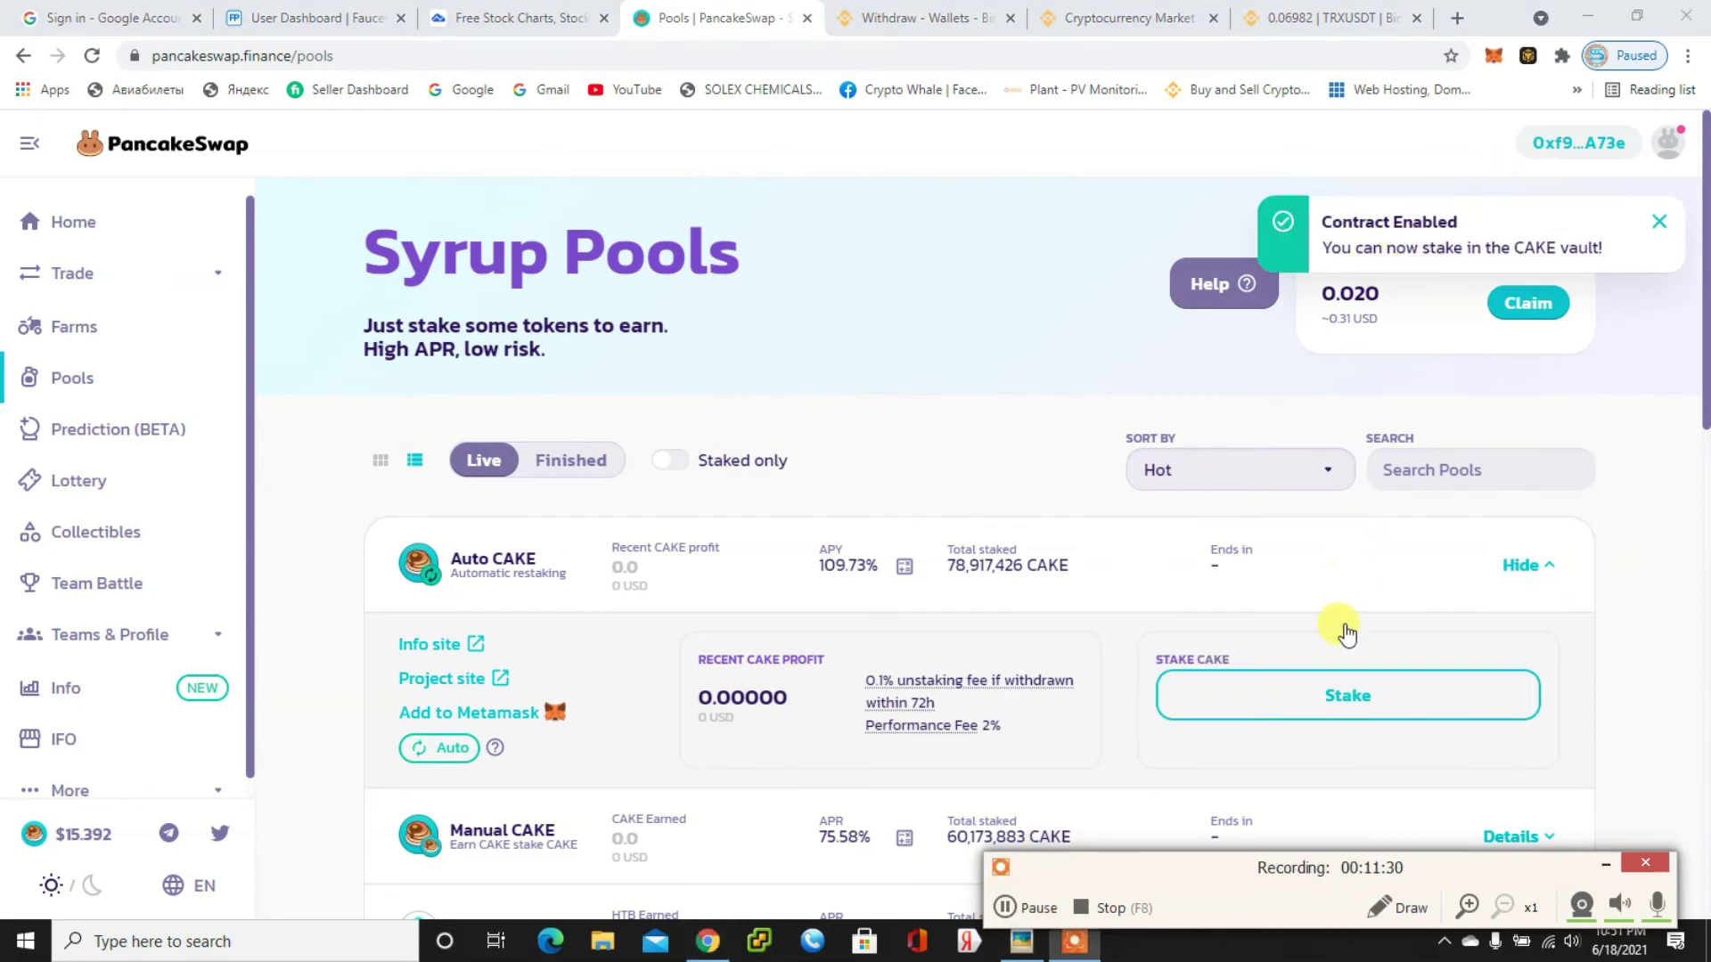
click(1344, 704)
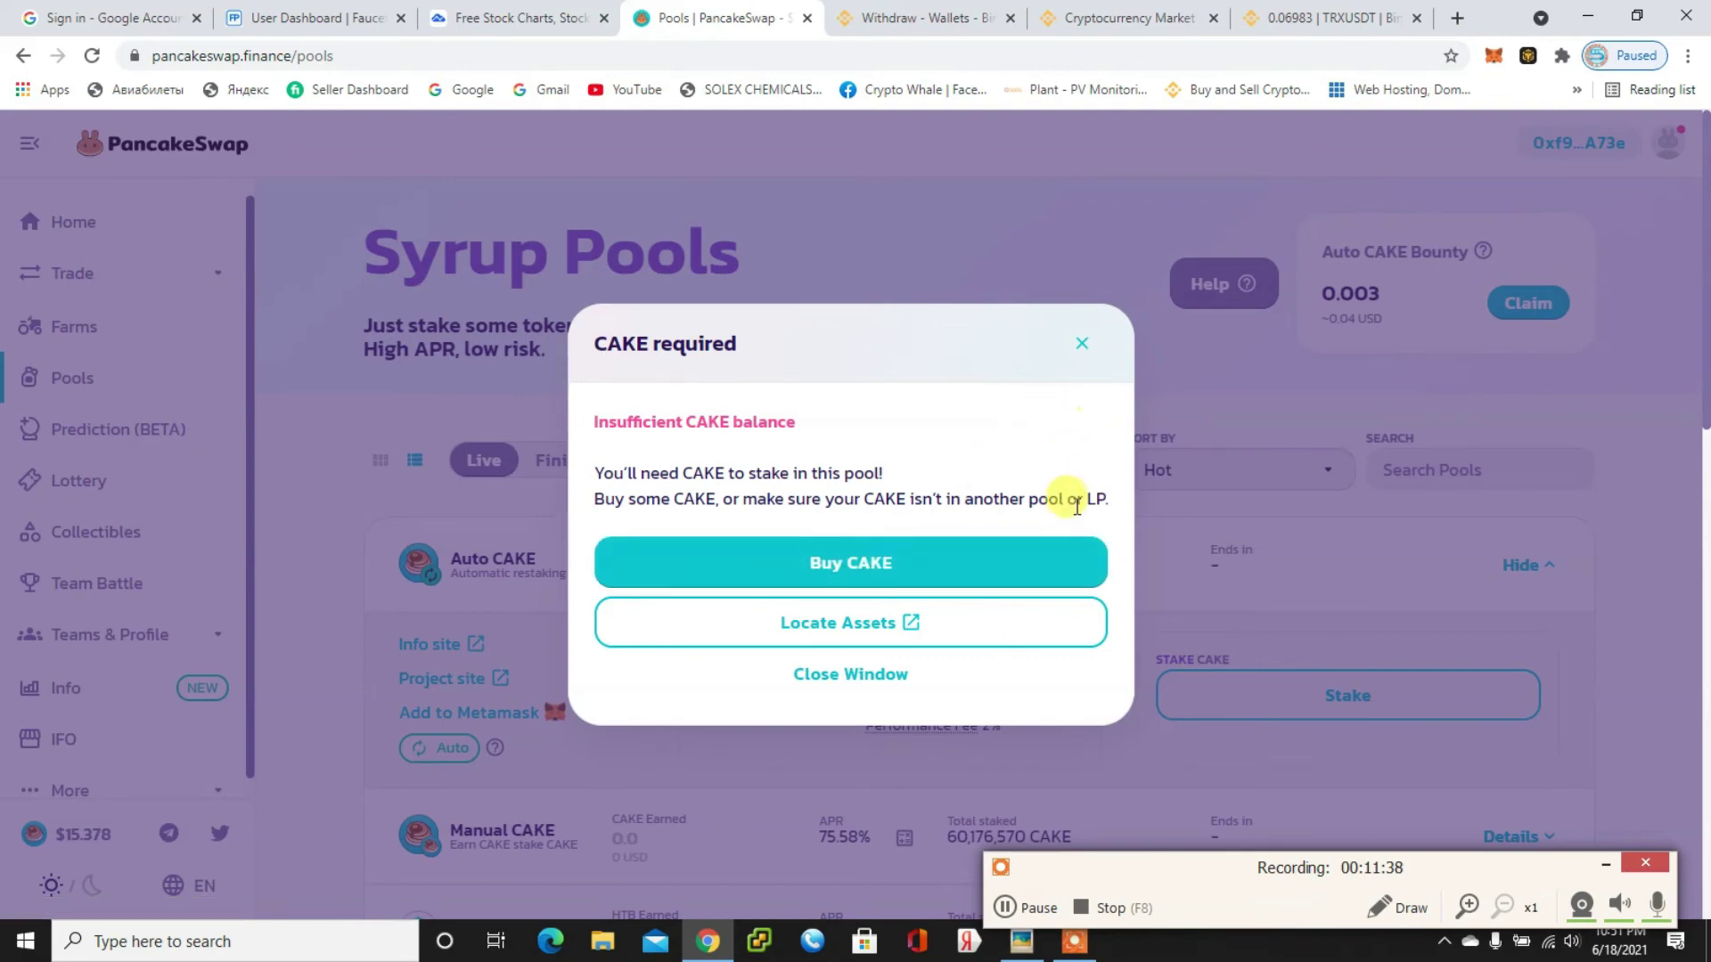
click(1087, 342)
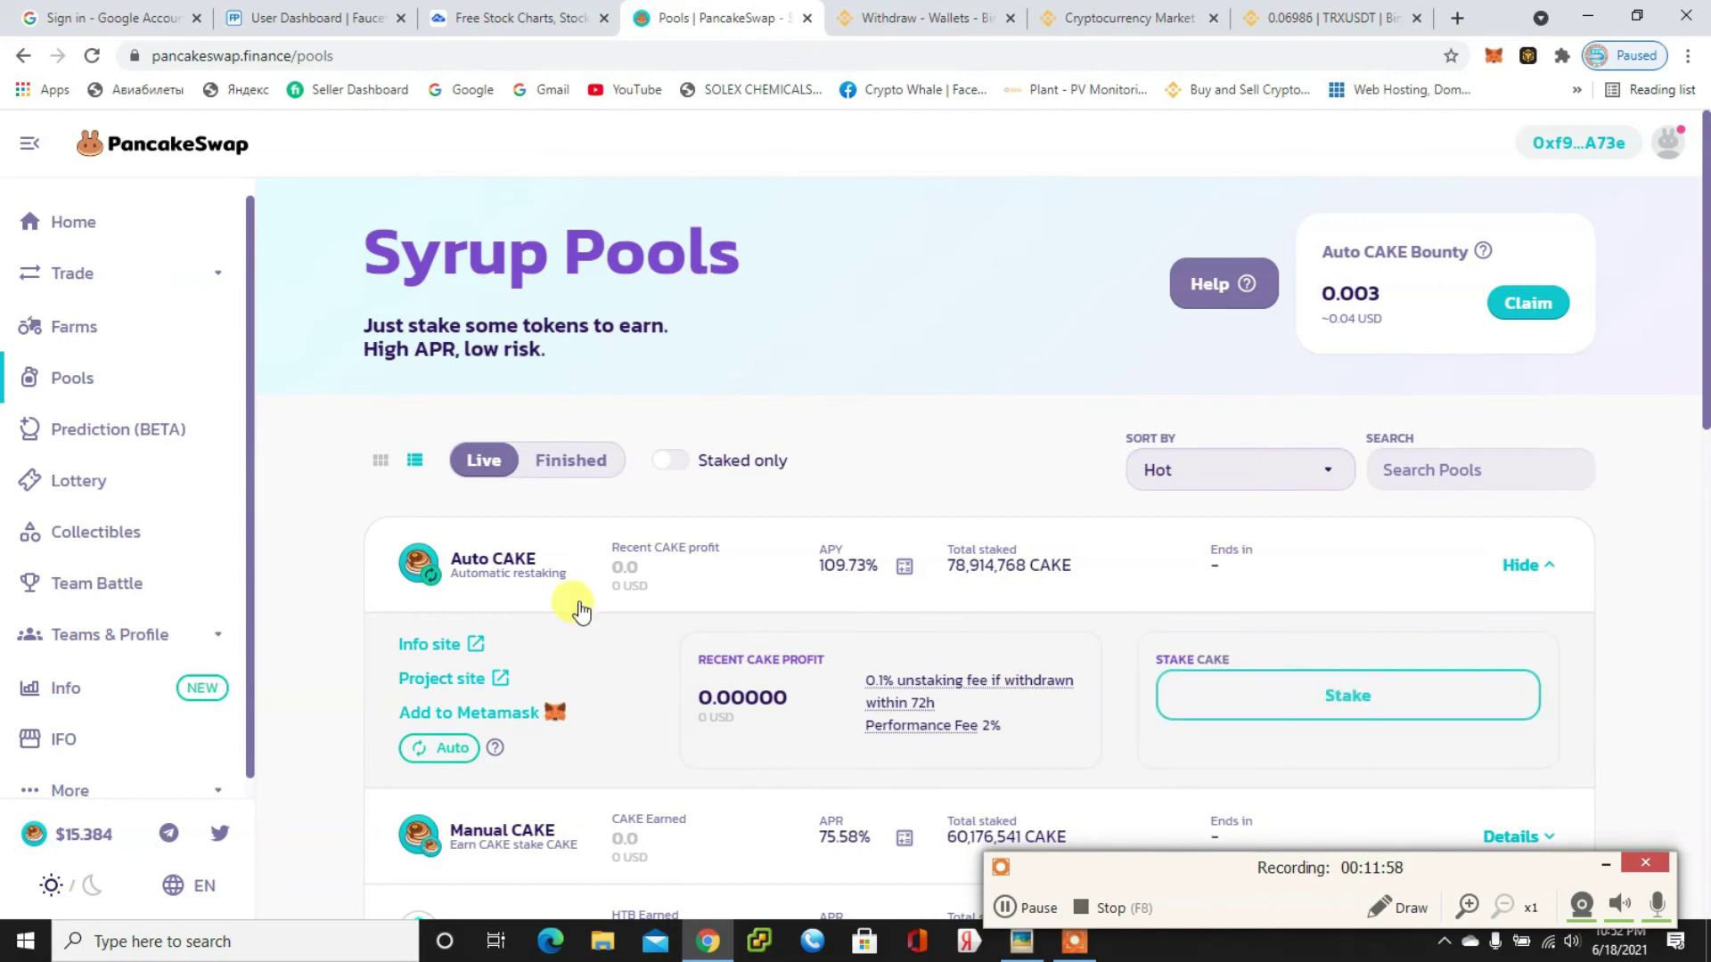
- Review the Farms & Staking overview on the PancakeSwap home page and return to the Syrup Pools
click(83, 232)
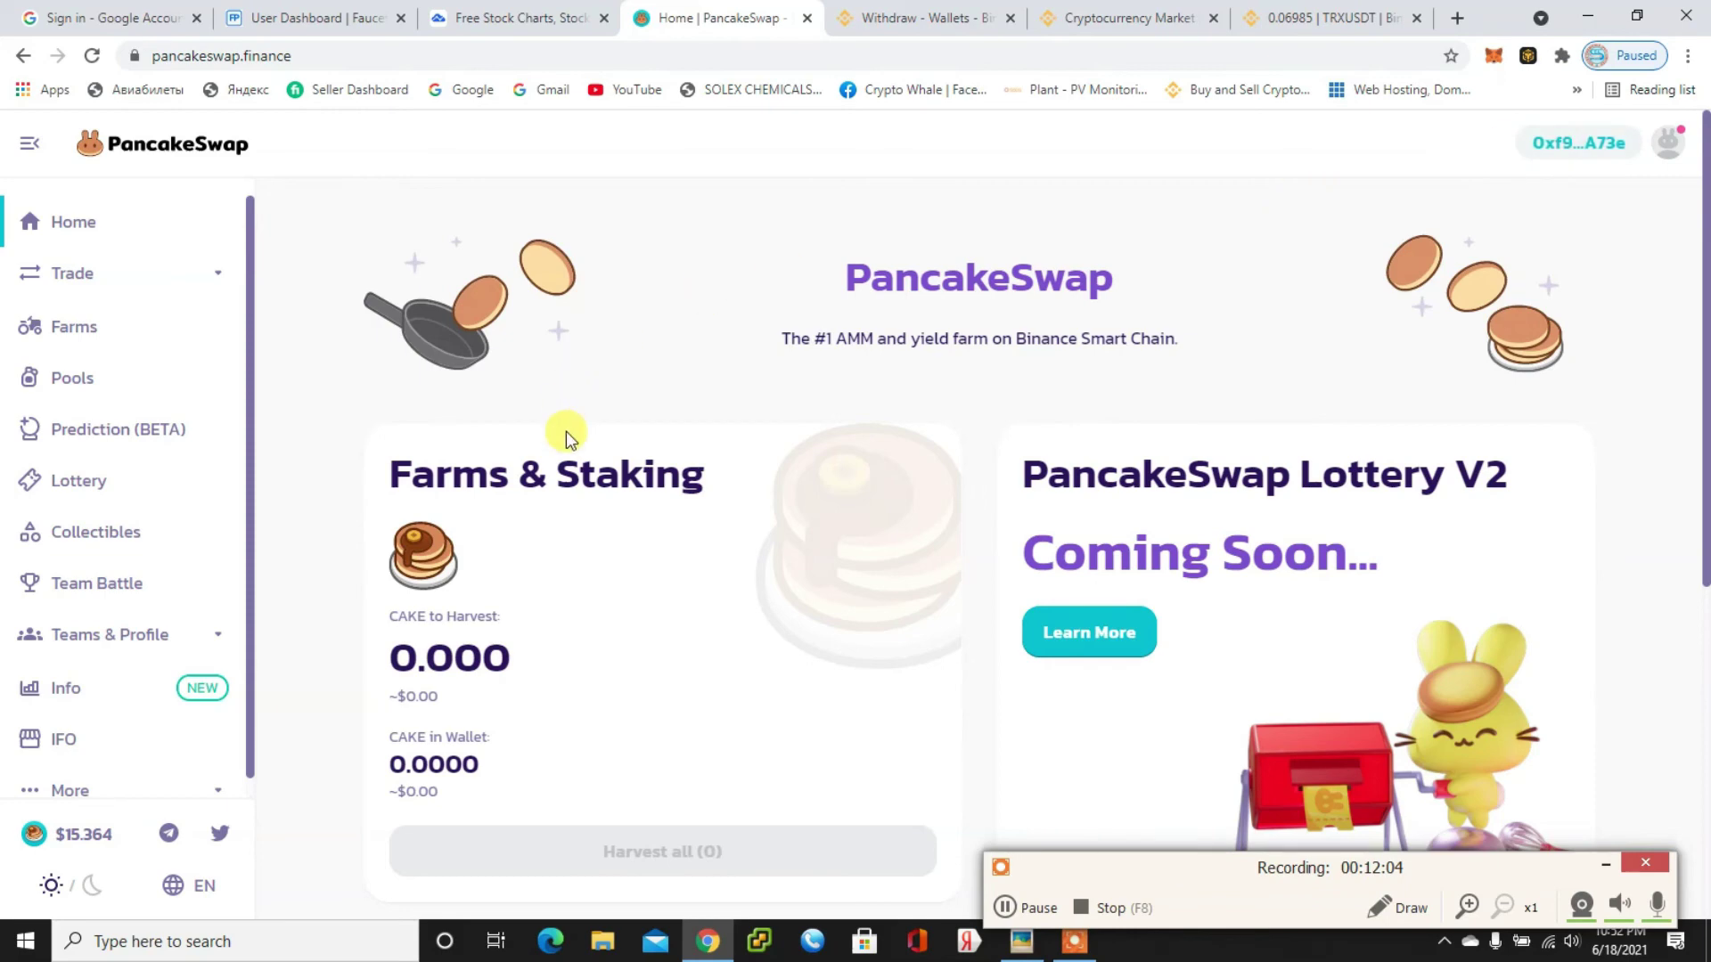
scroll(562, 613, down, 4)
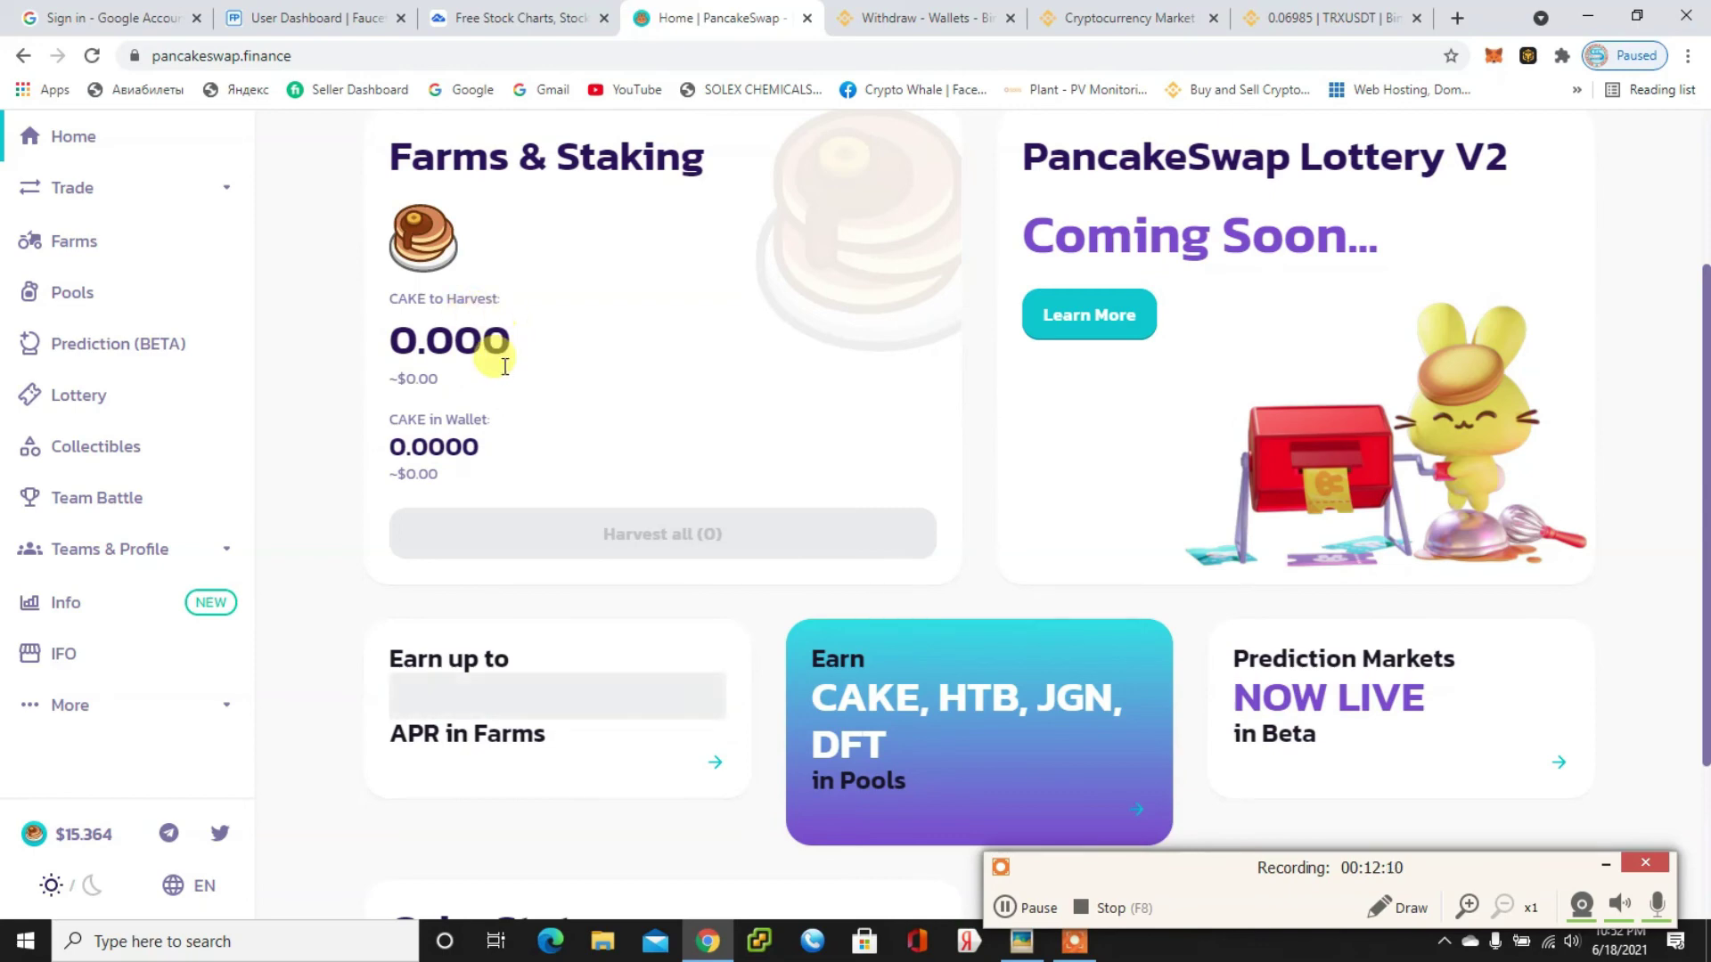
scroll(501, 388, up, 4)
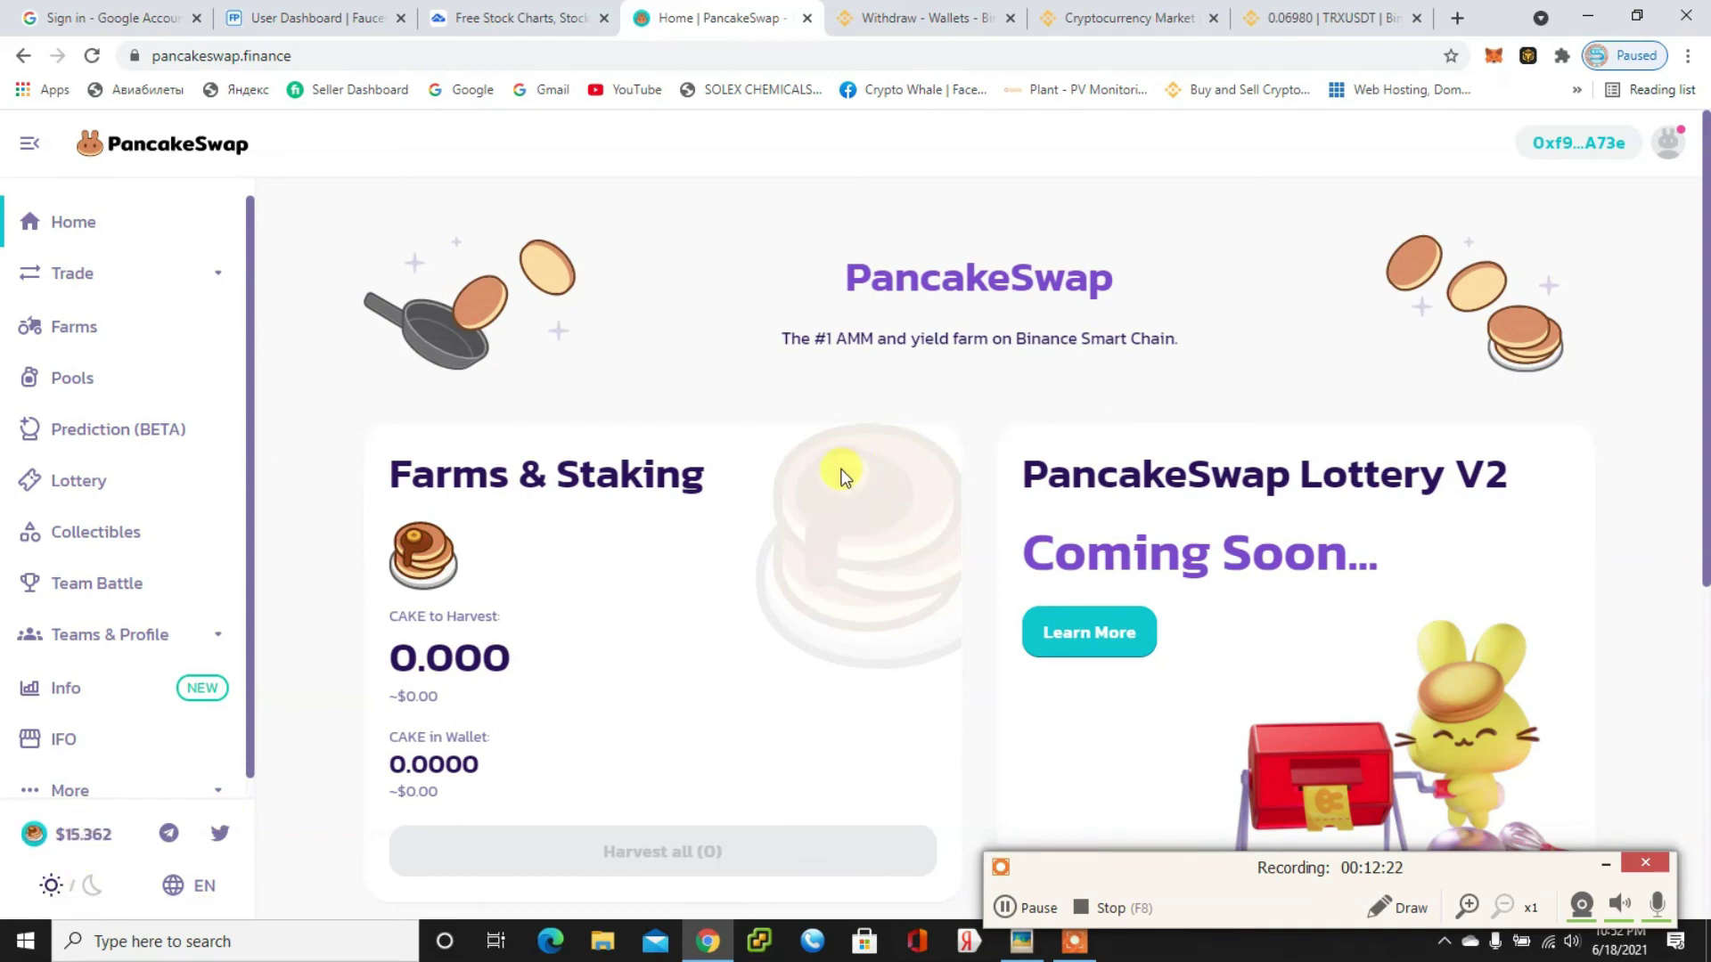
scroll(840, 471, down, 2)
scroll(839, 468, up, 2)
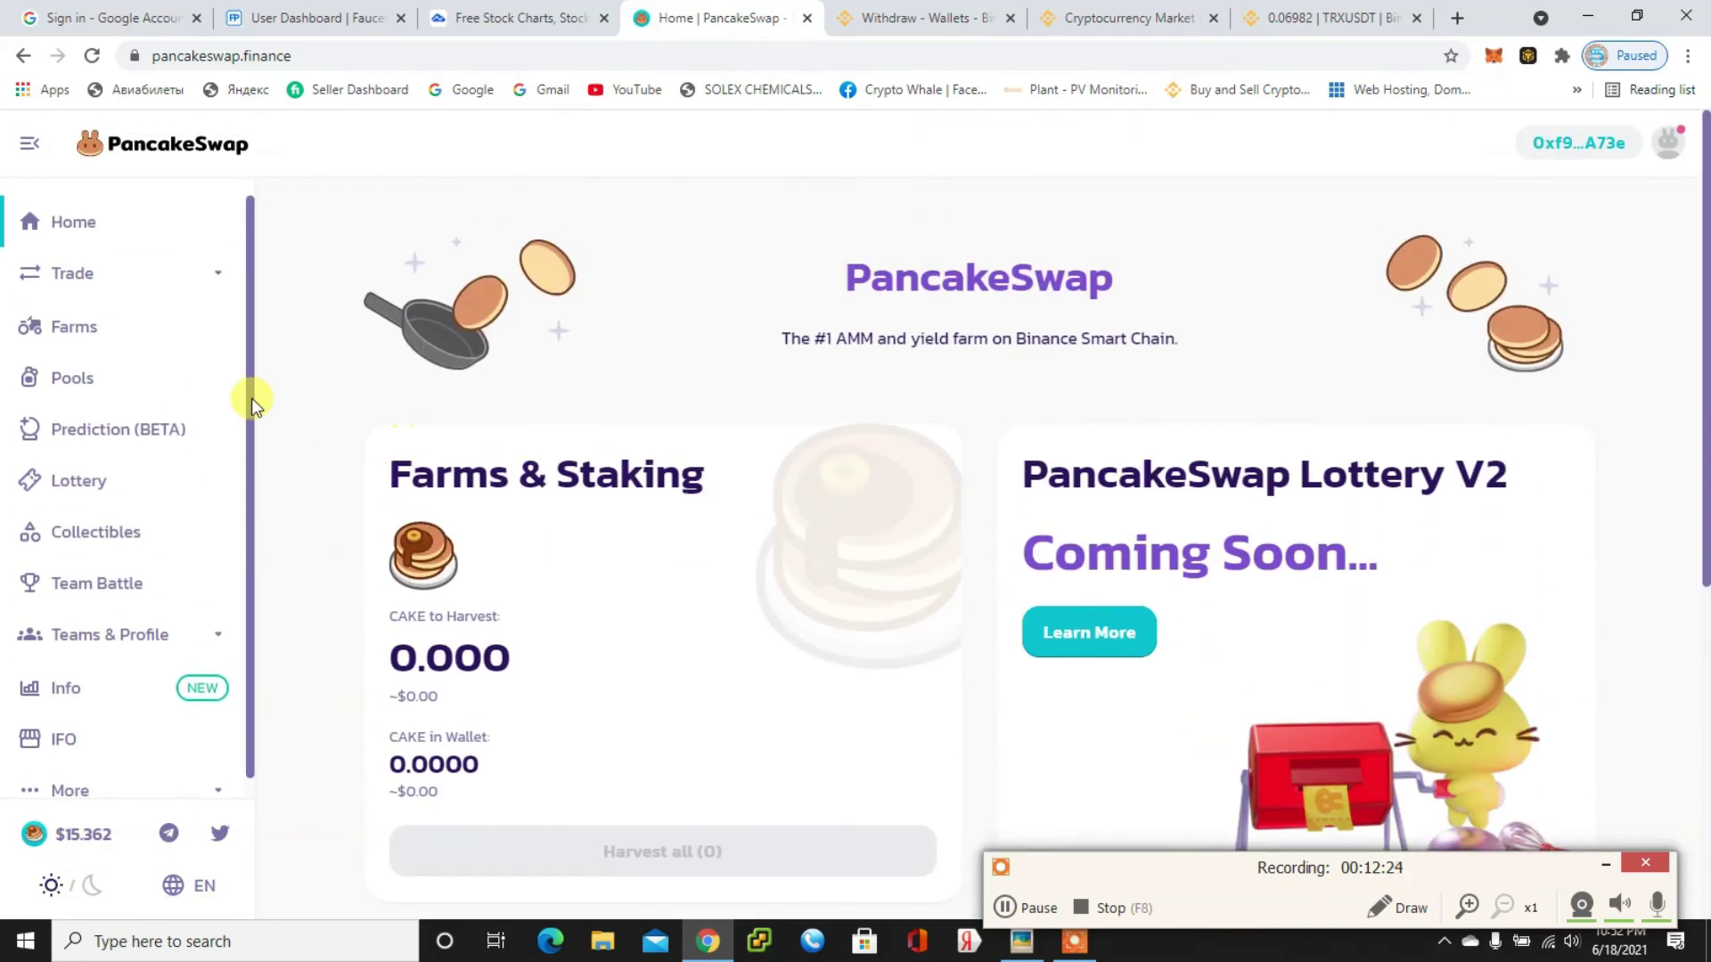
click(132, 392)
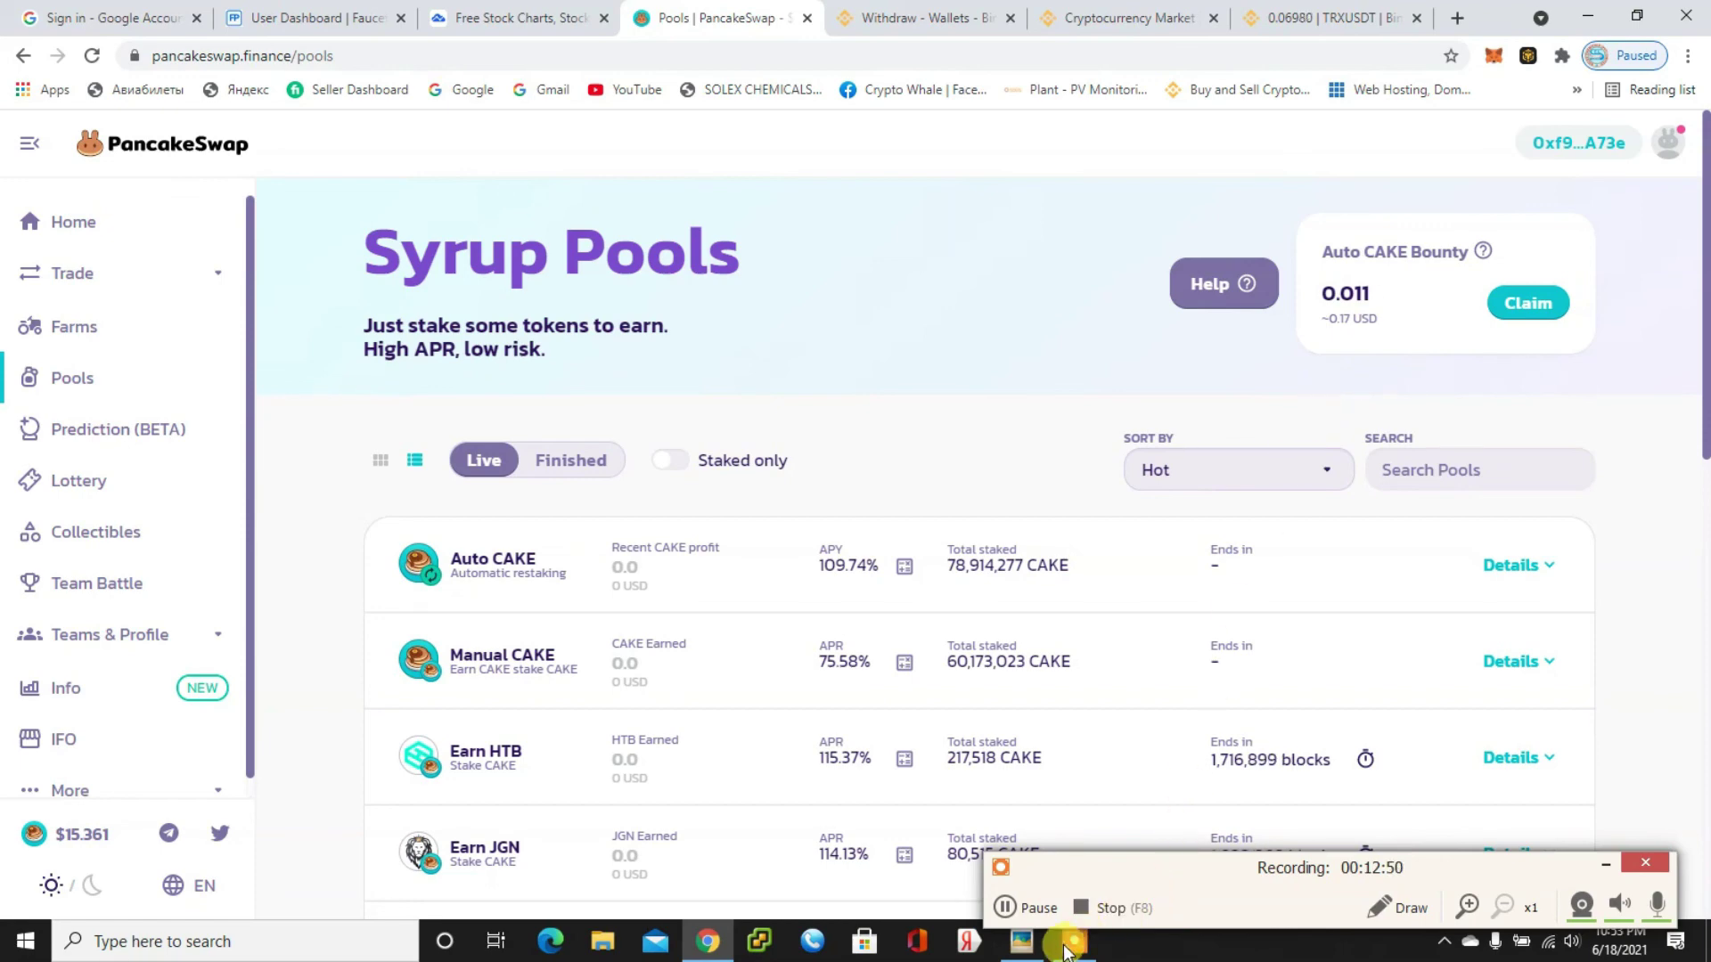
- Bring up the Lecture 7 title image about staking CAKE in the image viewer
click(1027, 943)
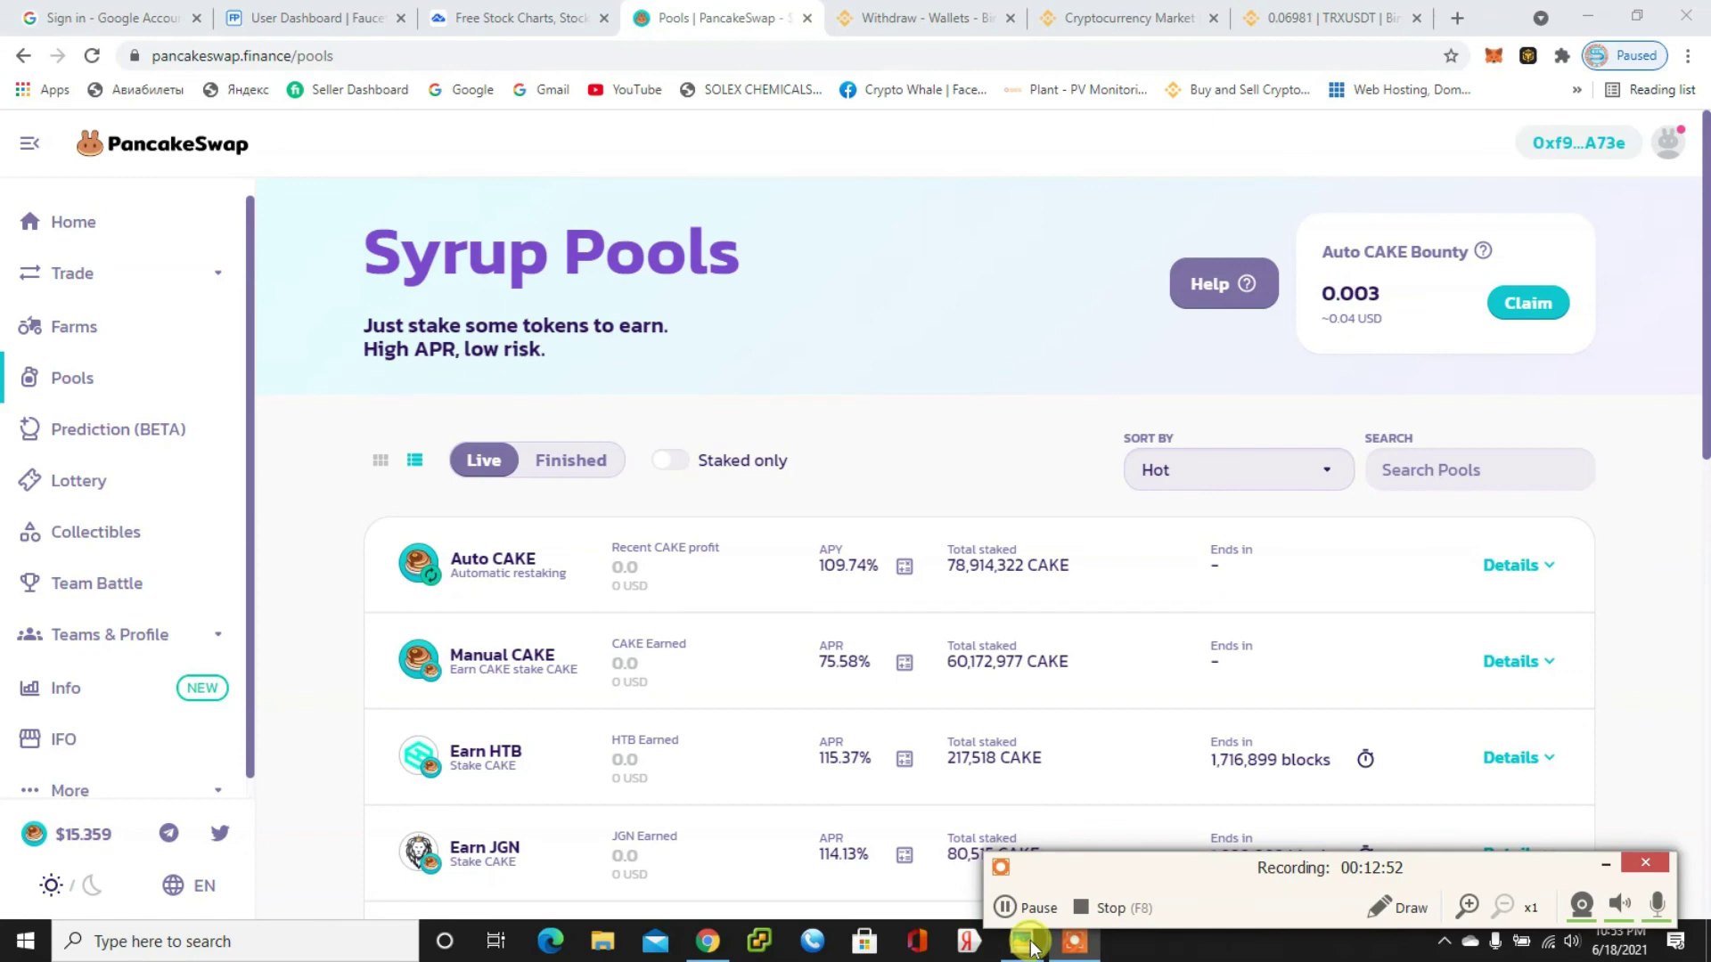
click(1606, 864)
click(1021, 948)
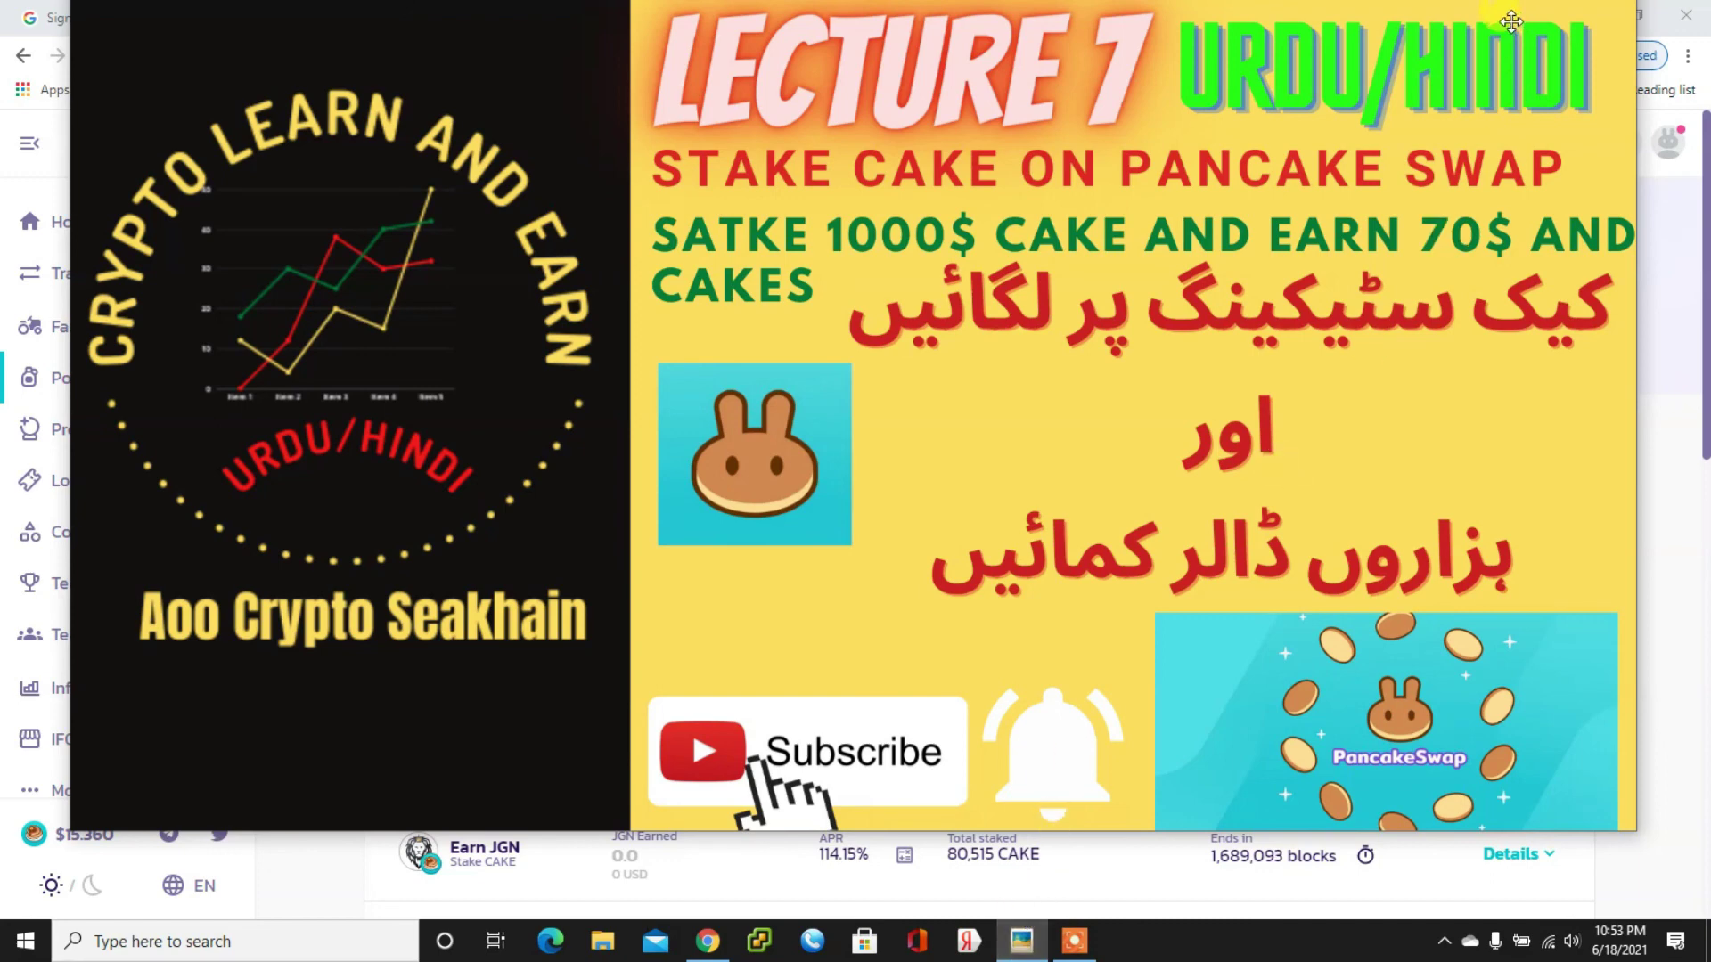
click(1074, 942)
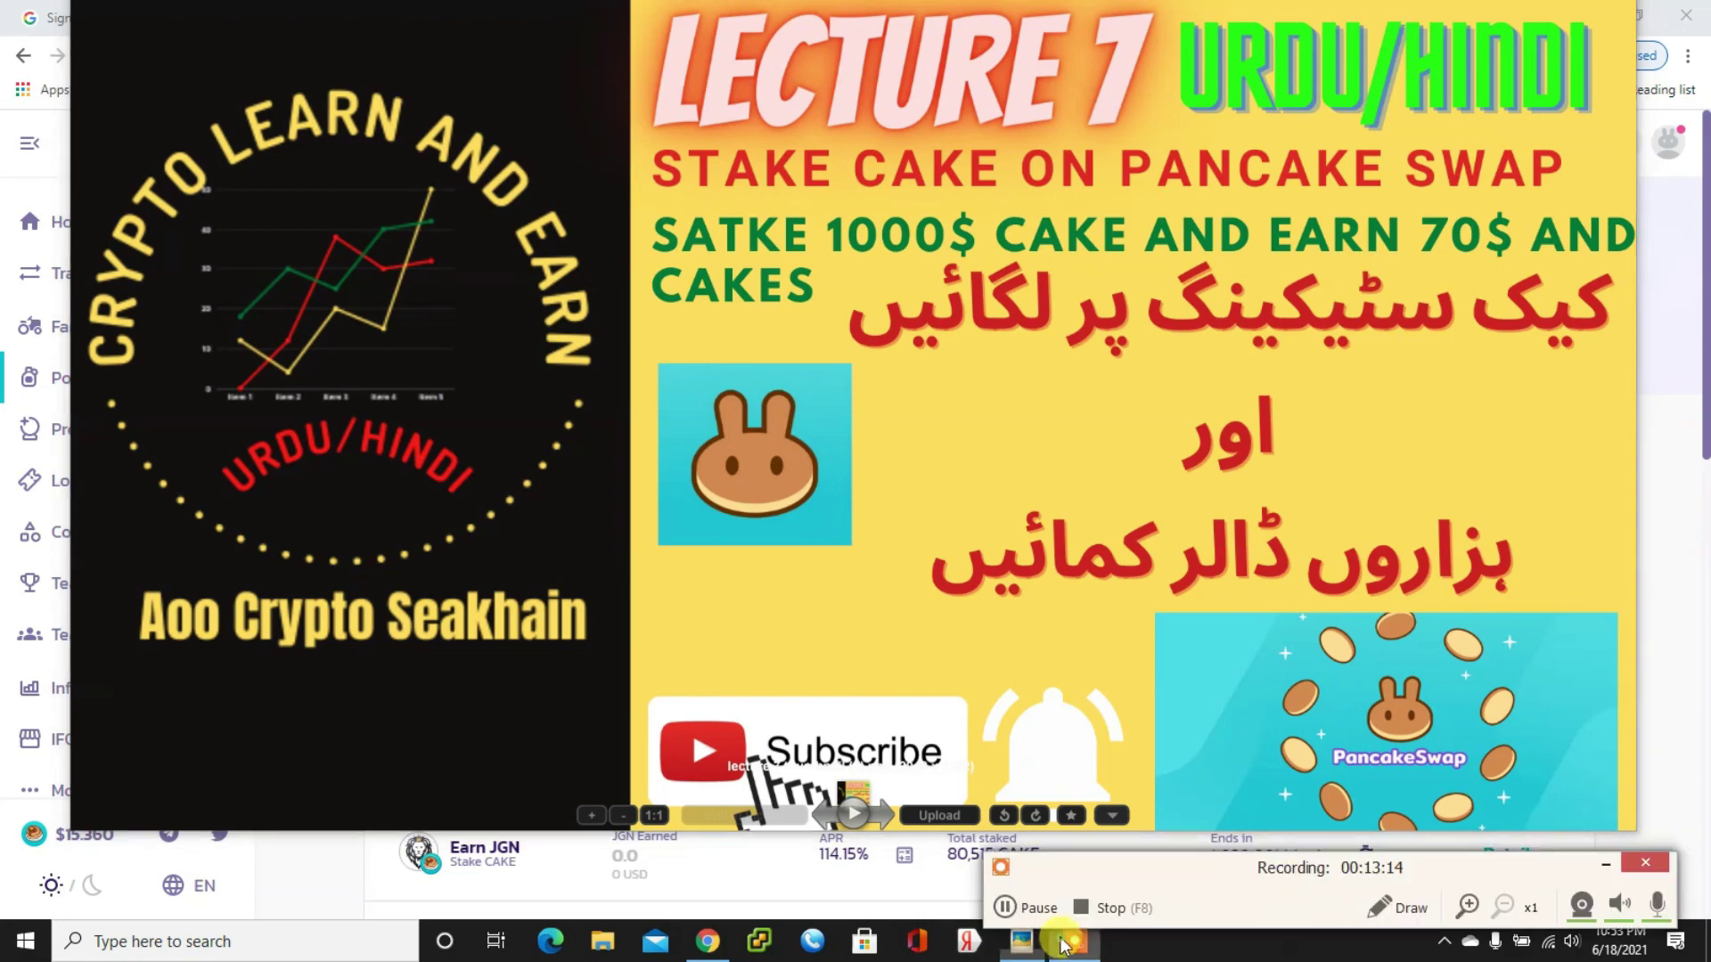
- Switch back to PancakeSwap in the browser and examine the live CAKE staking pools with their APR and total staked
click(708, 942)
scroll(639, 495, down, 3)
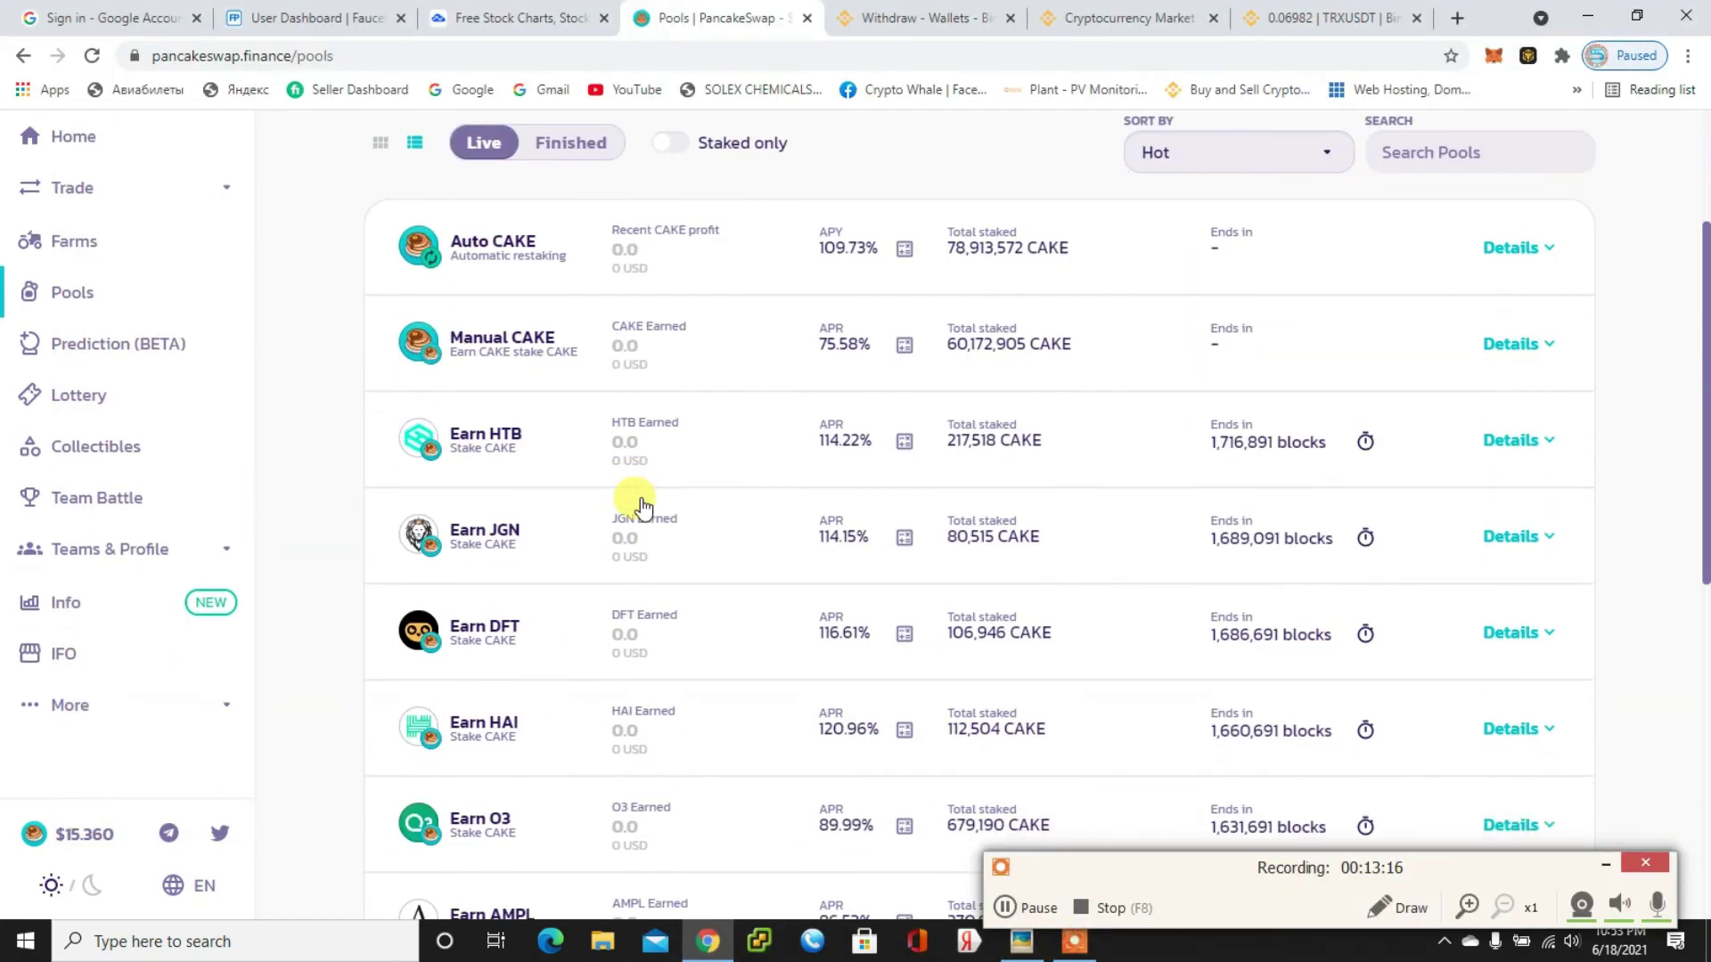
scroll(784, 400, up, 3)
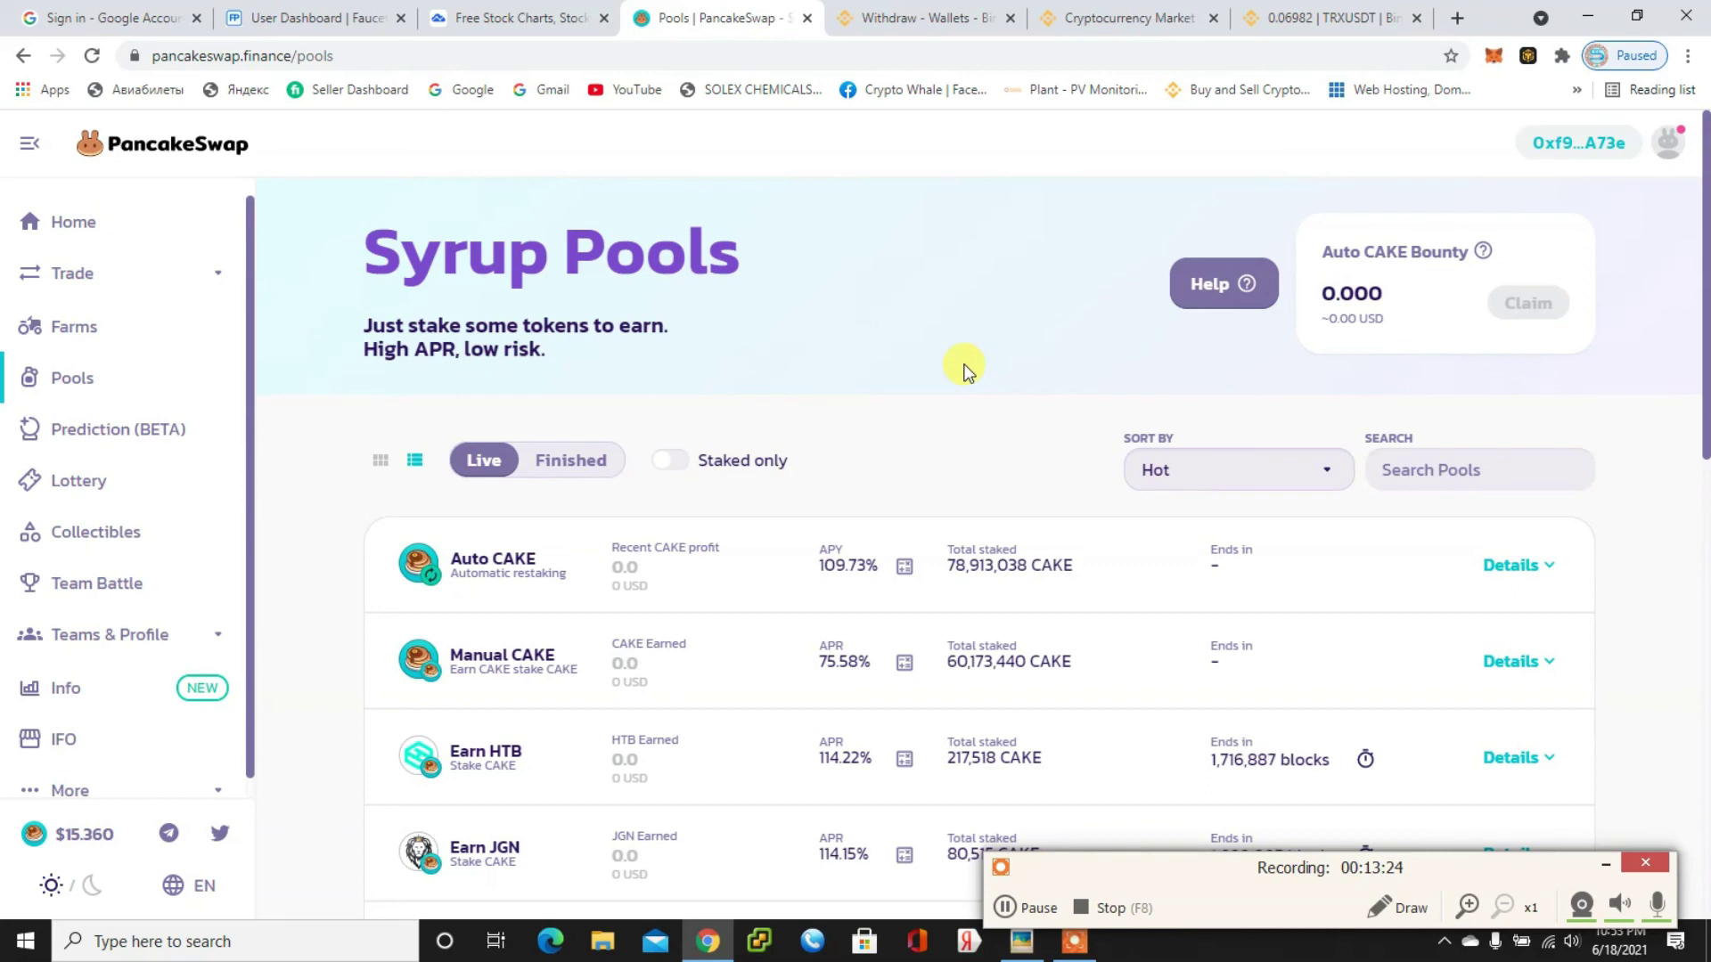
scroll(967, 370, down, 5)
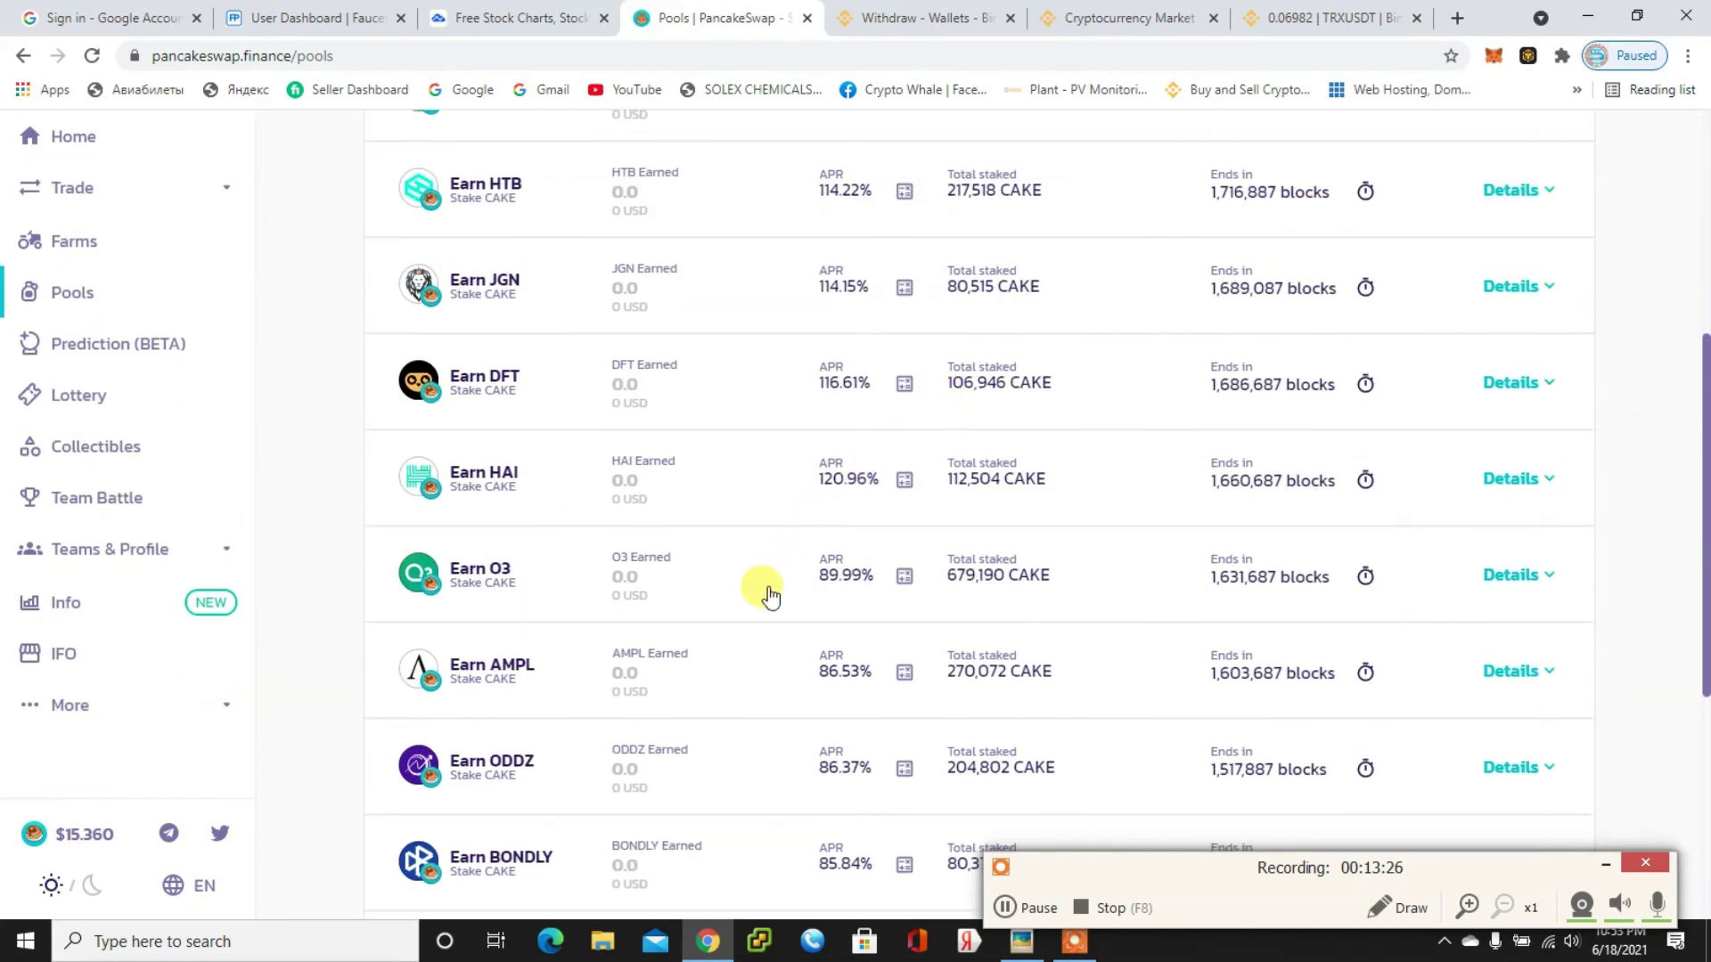
scroll(579, 775, down, 2)
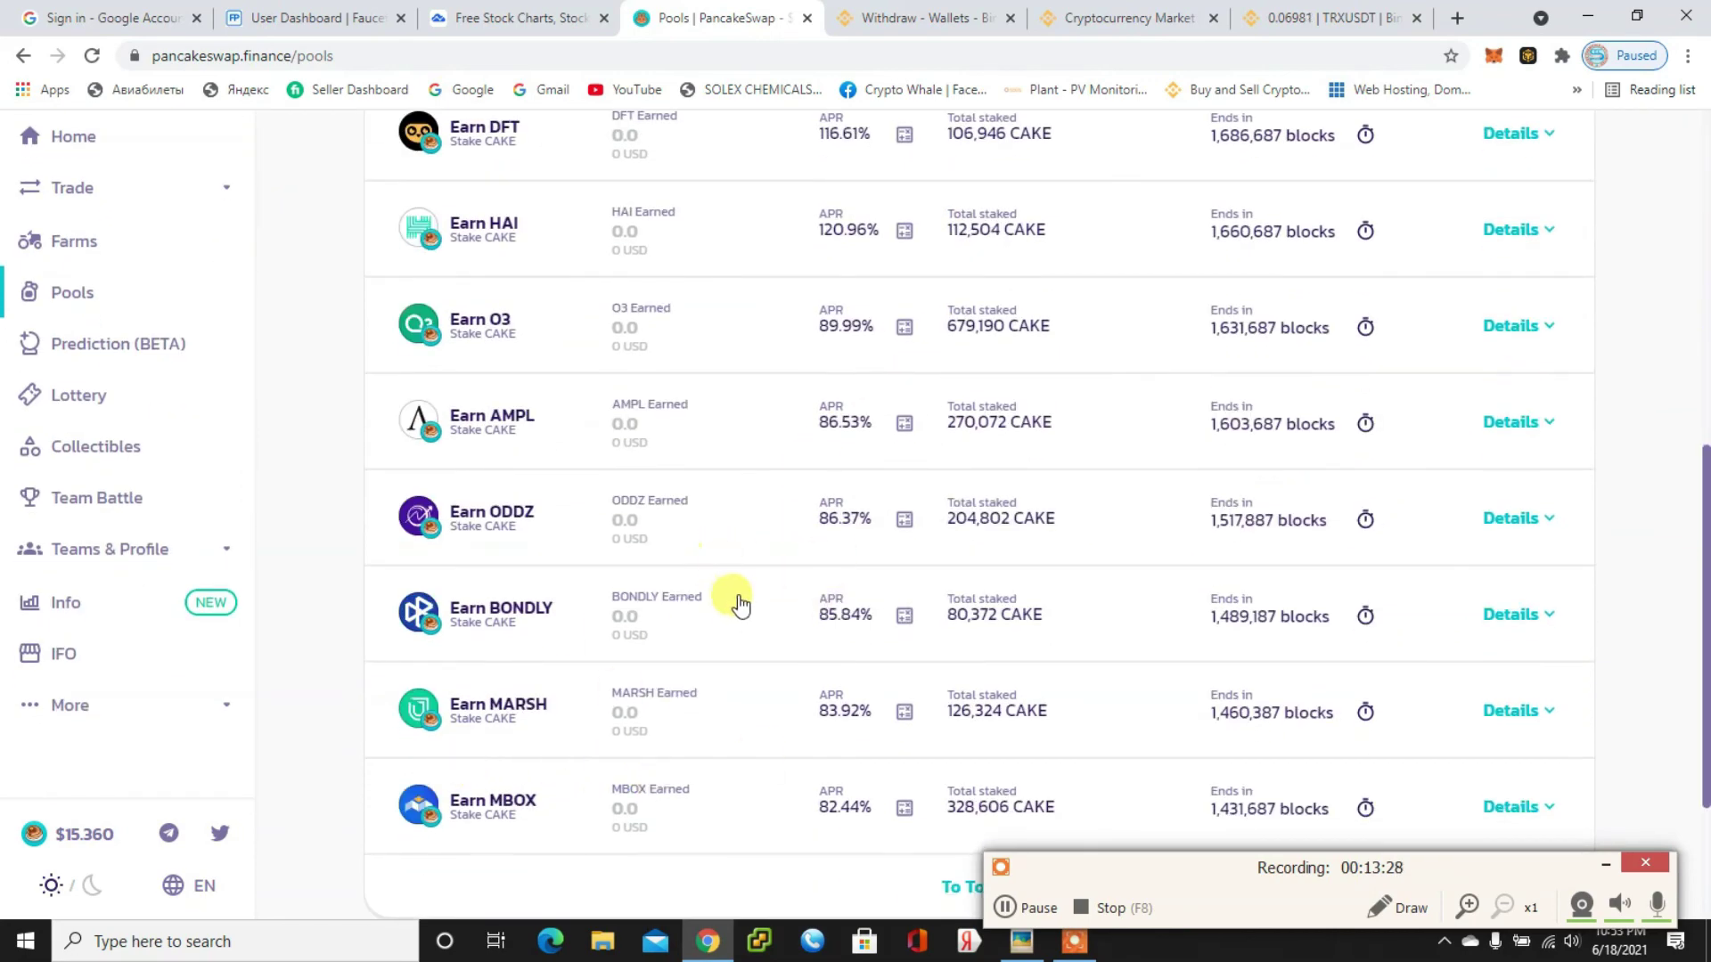
scroll(733, 600, up, 8)
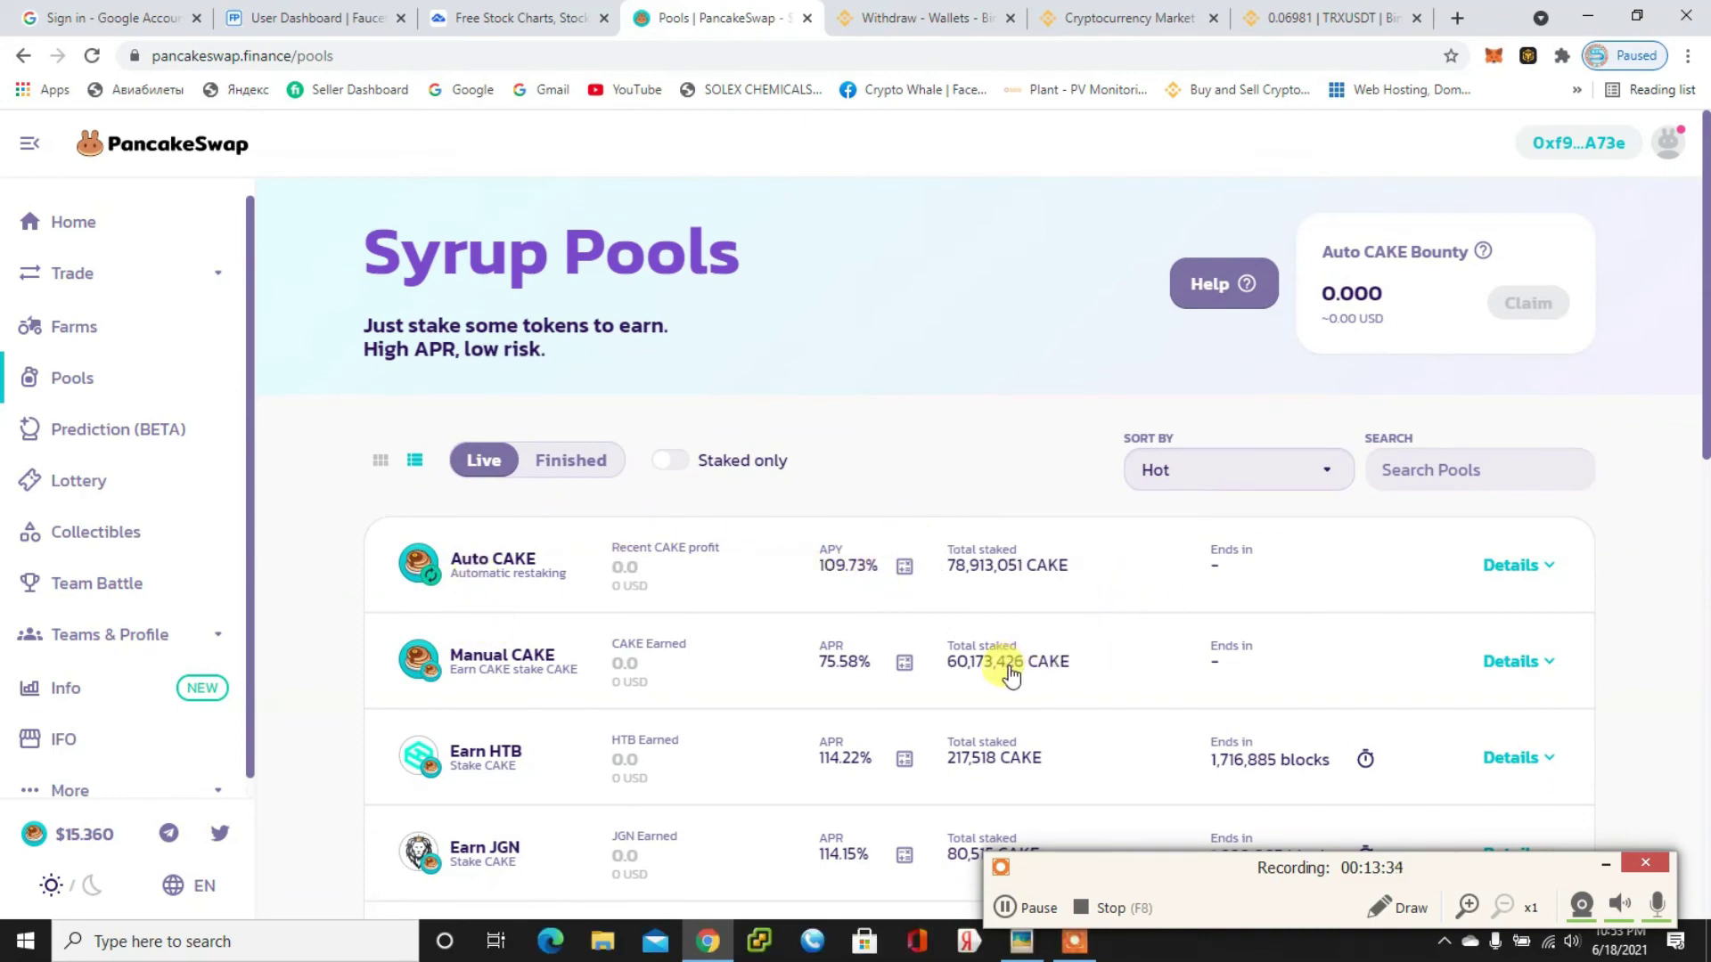
scroll(1010, 677, down, 3)
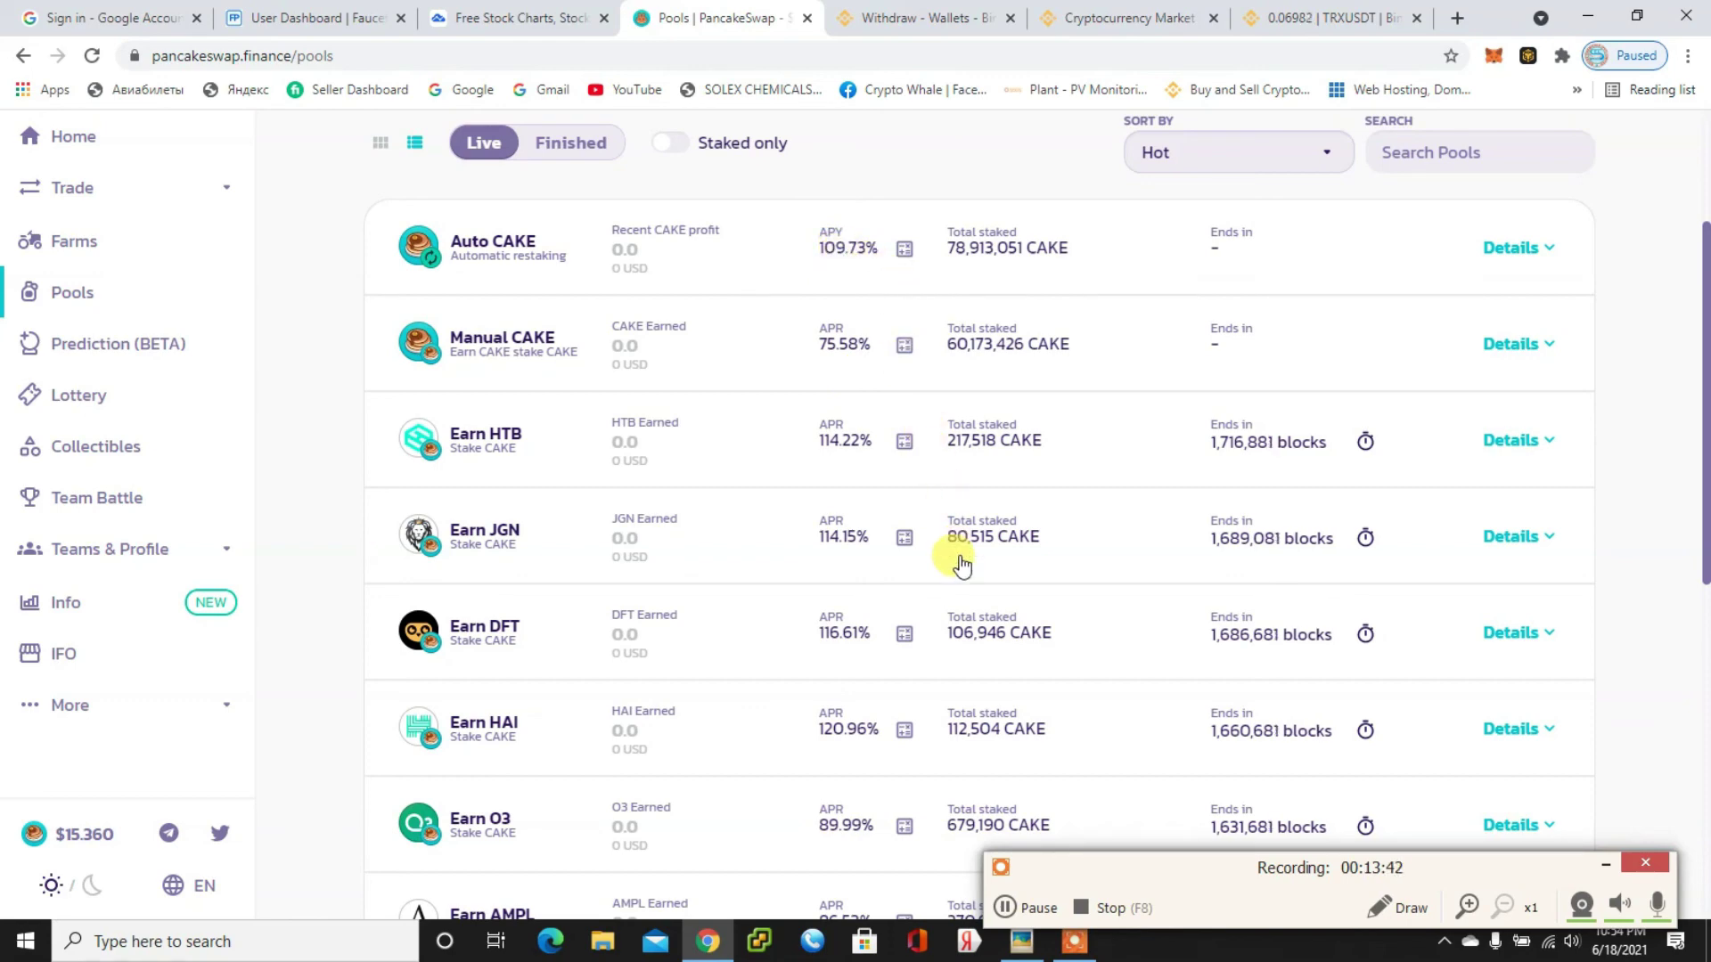
scroll(961, 564, down, 5)
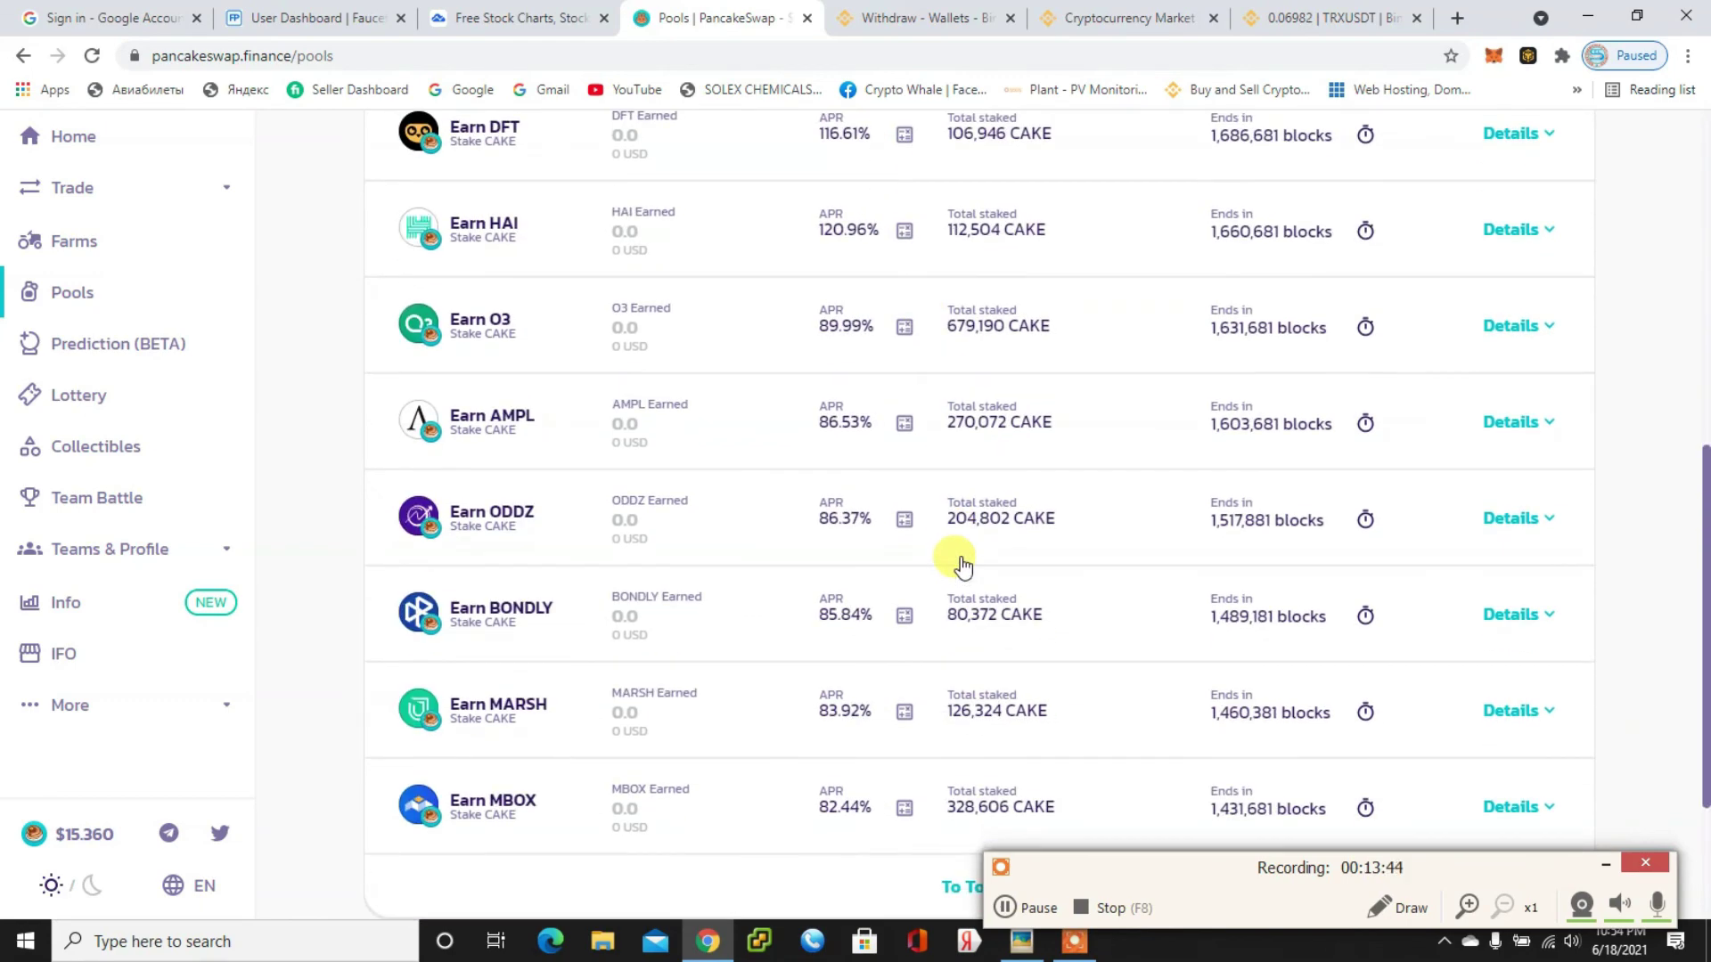